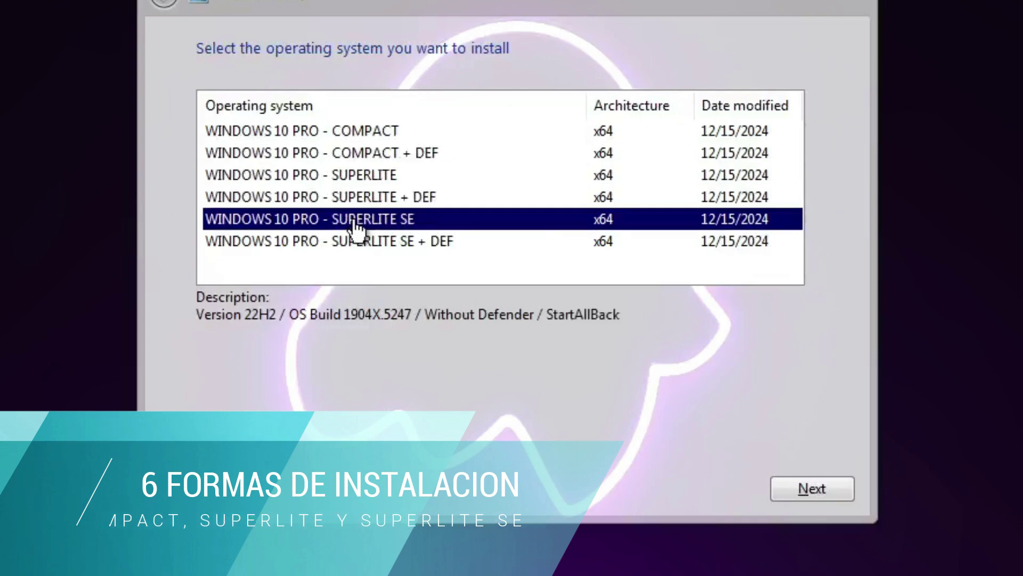
Choose the WINDOWS 10 PRO - SUPERLITE SE edition to install, without Defender, and continue the setup.
{"action": "left_click", "coordinate": [360, 240]}
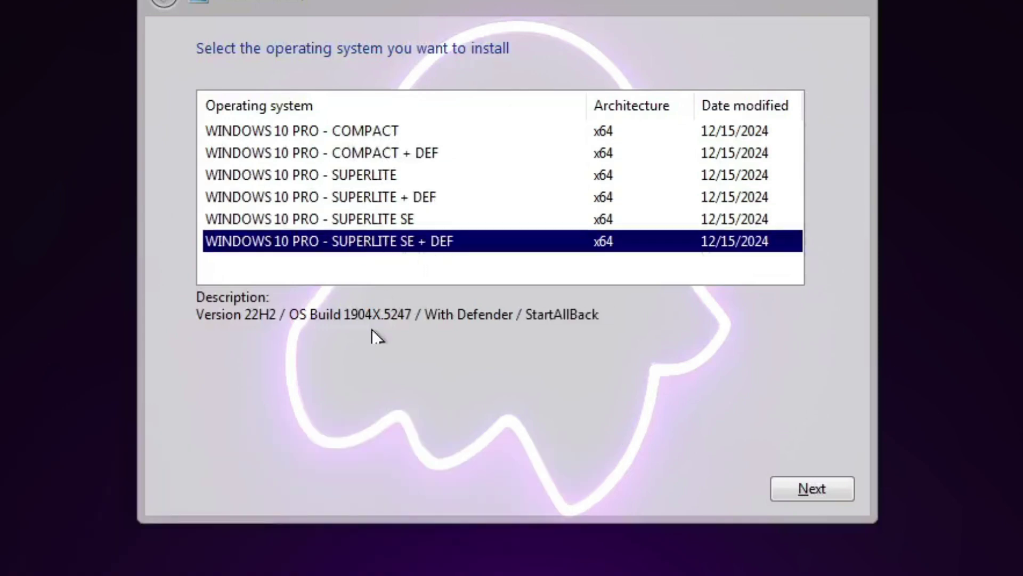
{"action": "left_click", "coordinate": [417, 226]}
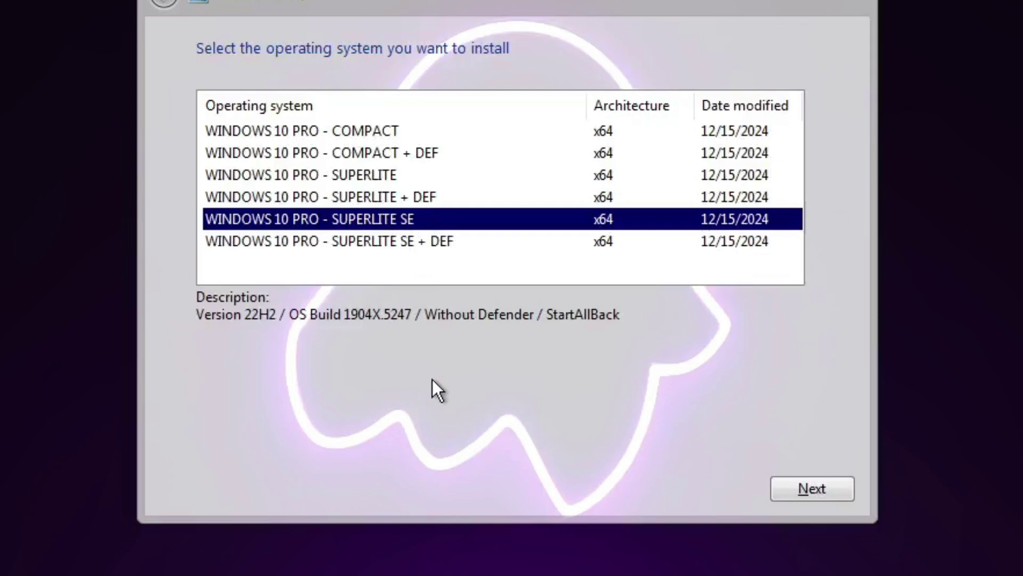
{"action": "left_click", "coordinate": [789, 483]}
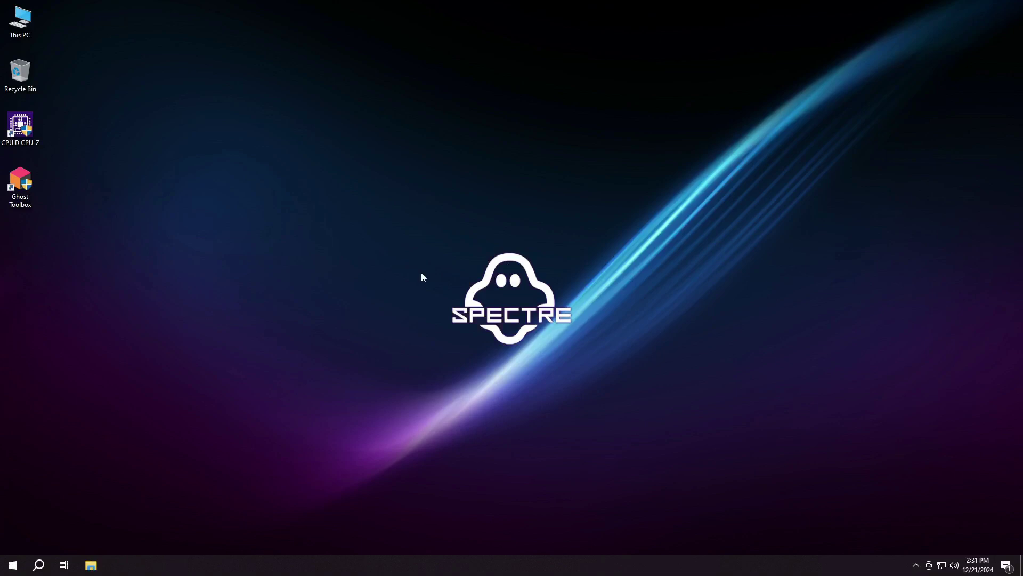
Open Ghost Toolbox from the desktop, review its tweak and installer options, and close it.
{"action": "double_click", "coordinate": [20, 183]}
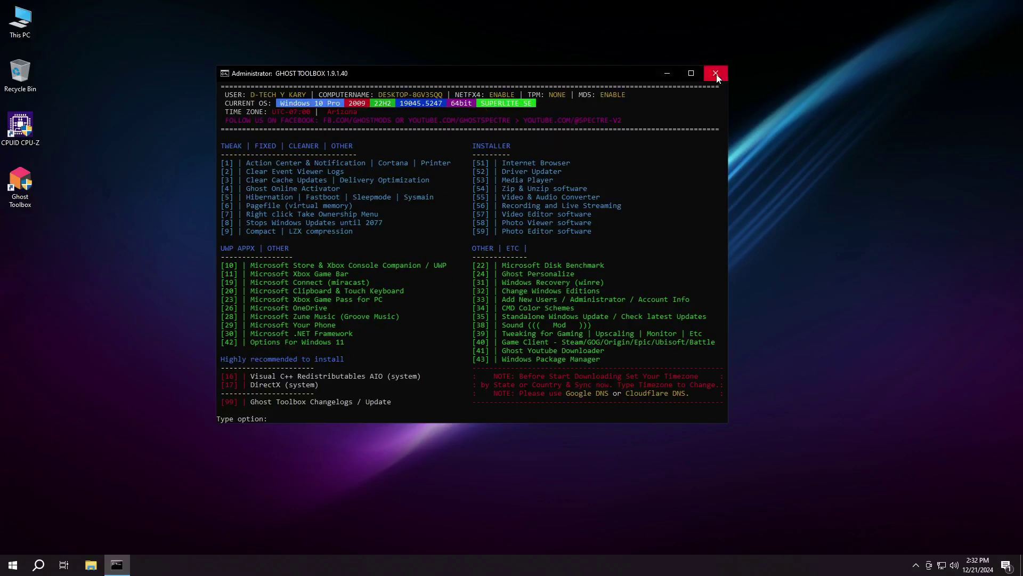
{"action": "left_click", "coordinate": [716, 75]}
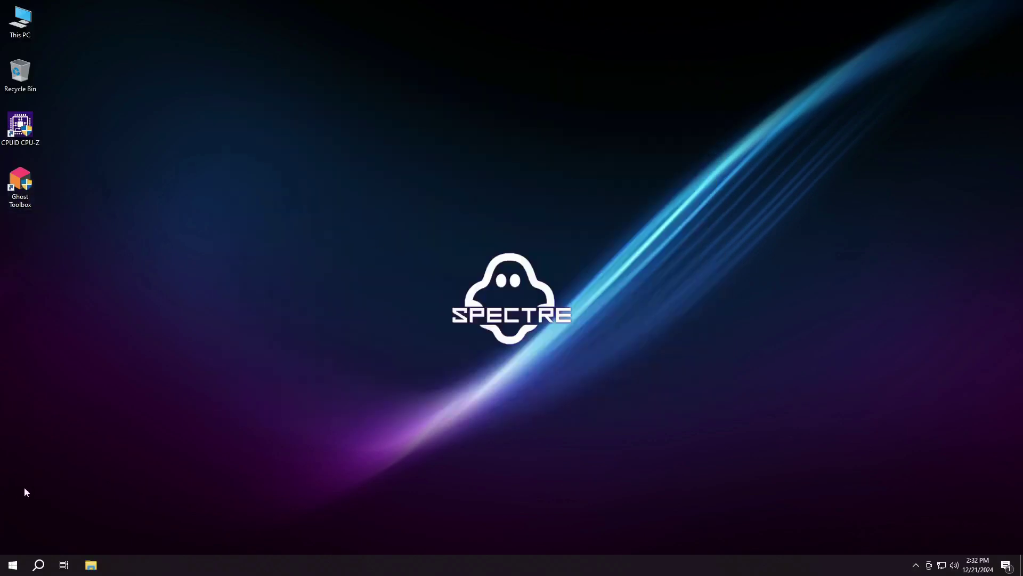
Run winver to check the installed Windows version and build, and close the information window.
{"action": "left_click", "coordinate": [7, 571]}
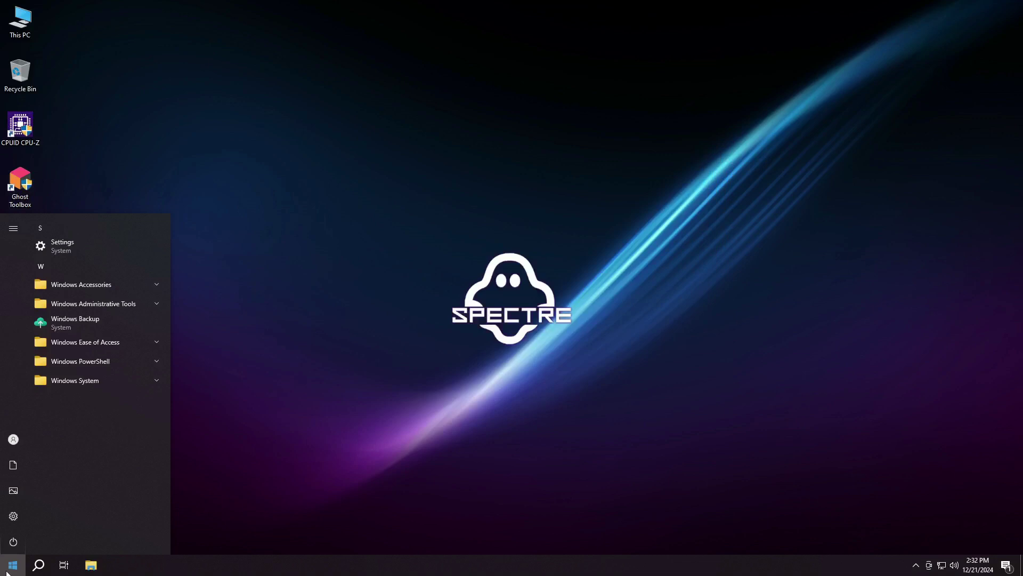
{"action": "type", "text": "winver"}
{"action": "key", "text": "Return"}
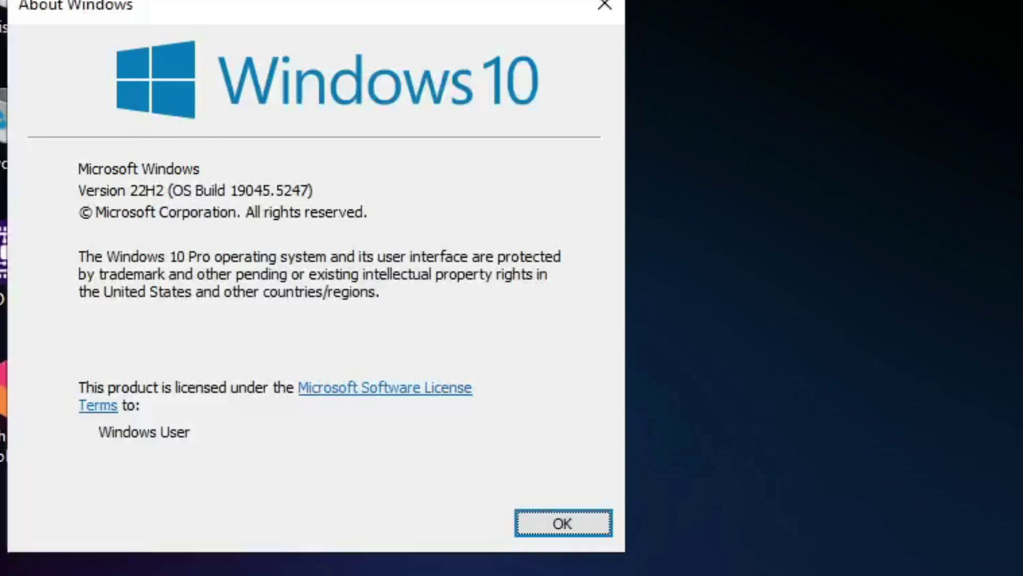
{"action": "left_click", "coordinate": [604, 6]}
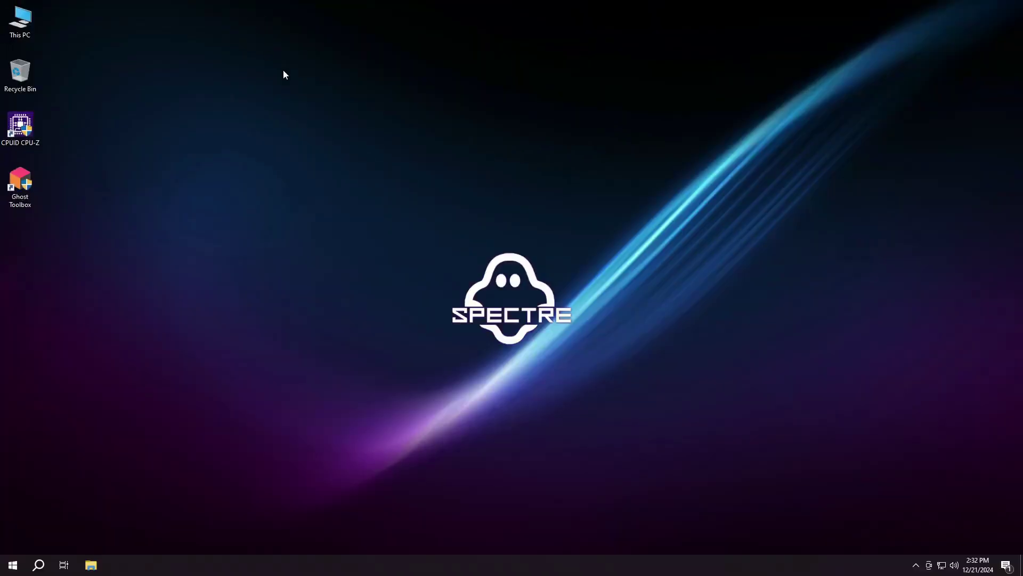
Examine the background processes, CPU usage and memory usage in Task Manager's detailed view, and close it.
{"action": "right_click", "coordinate": [511, 564]}
{"action": "left_click", "coordinate": [546, 512]}
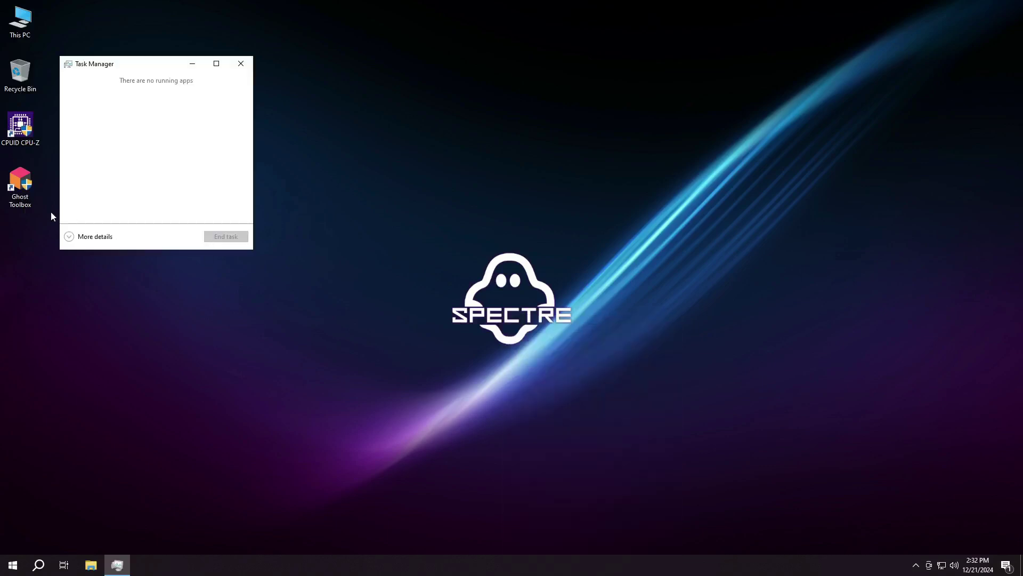
{"action": "left_click", "coordinate": [68, 236]}
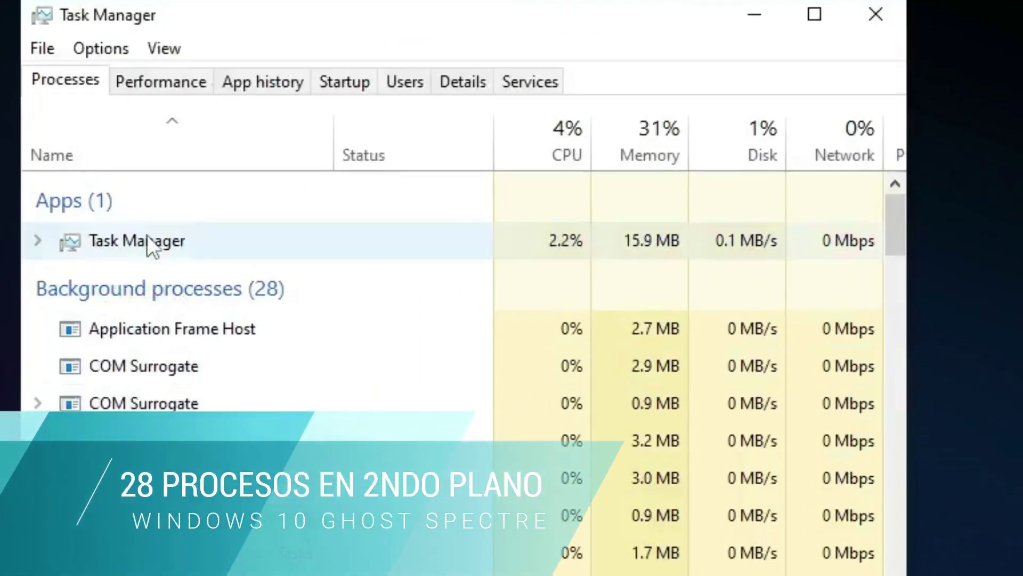
{"action": "left_click", "coordinate": [158, 83]}
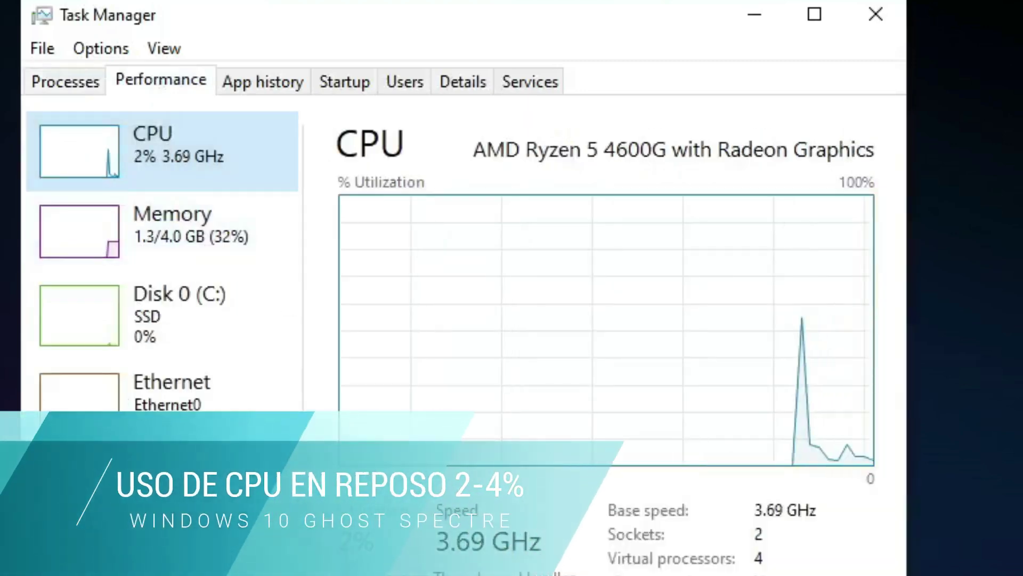
{"action": "left_click", "coordinate": [171, 238]}
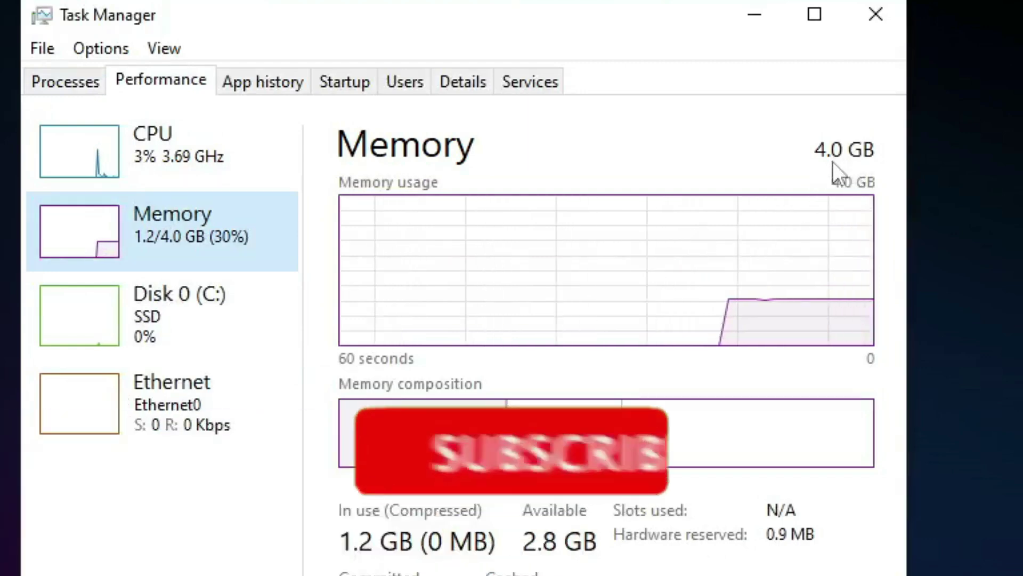
{"action": "left_click", "coordinate": [876, 14]}
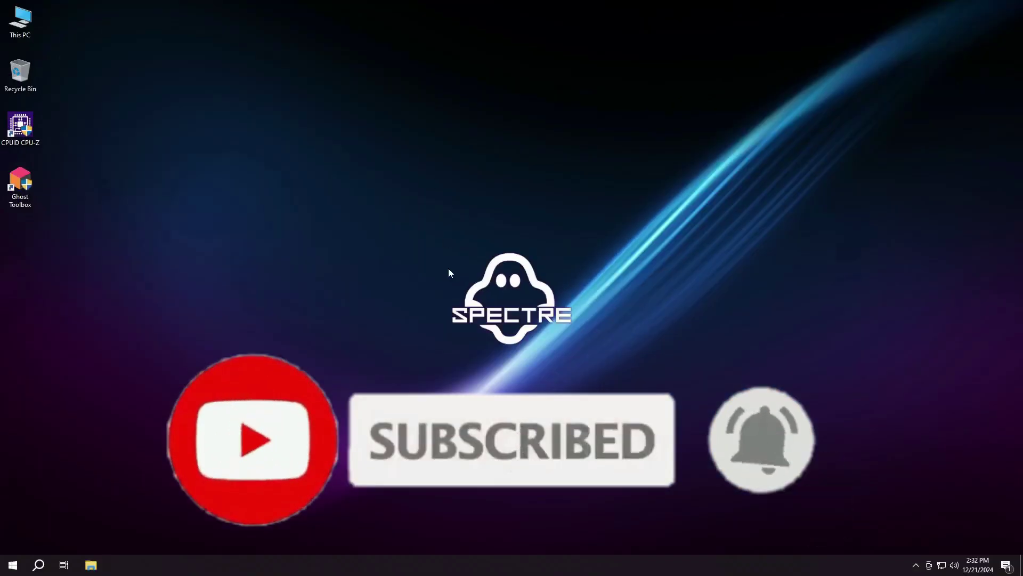
Check the free space of Local Disk (C:) in This PC and close the window.
{"action": "double_click", "coordinate": [26, 22]}
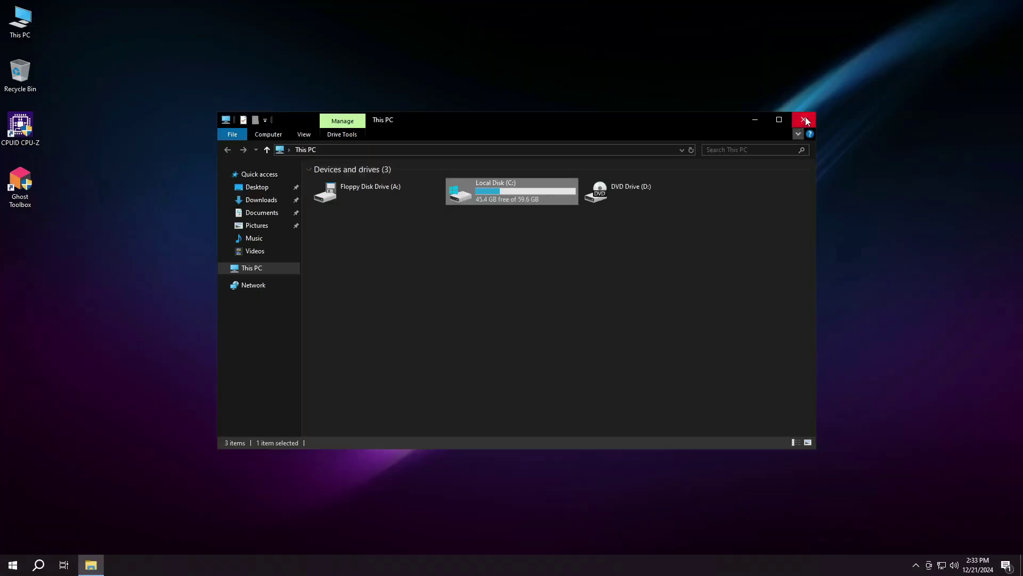
{"action": "left_click", "coordinate": [804, 120]}
Search for Control Panel and open its list of installed programs.
{"action": "key", "text": "super"}
{"action": "type", "text": "con"}
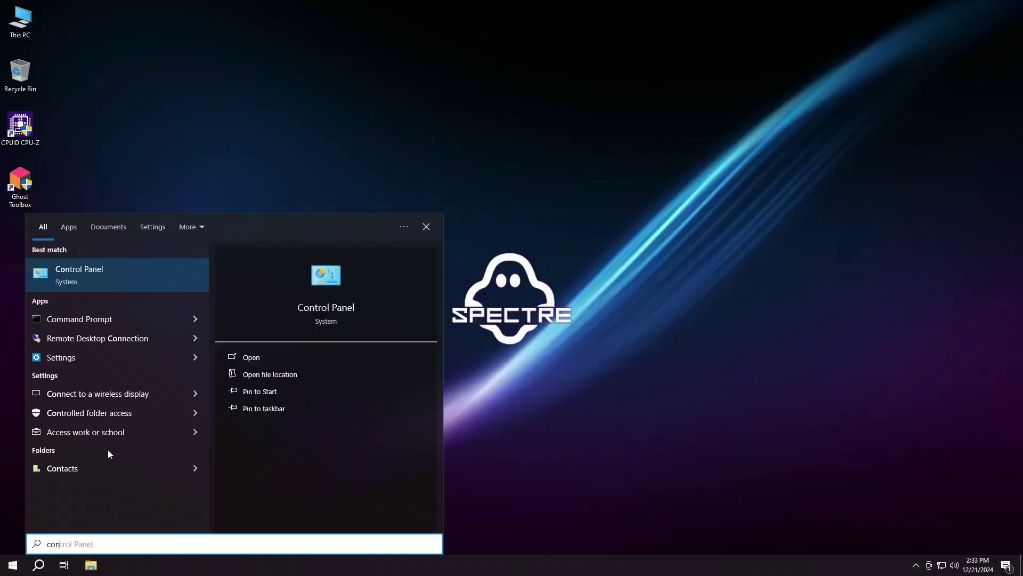
{"action": "type", "text": "trol"}
{"action": "key", "text": "Return"}
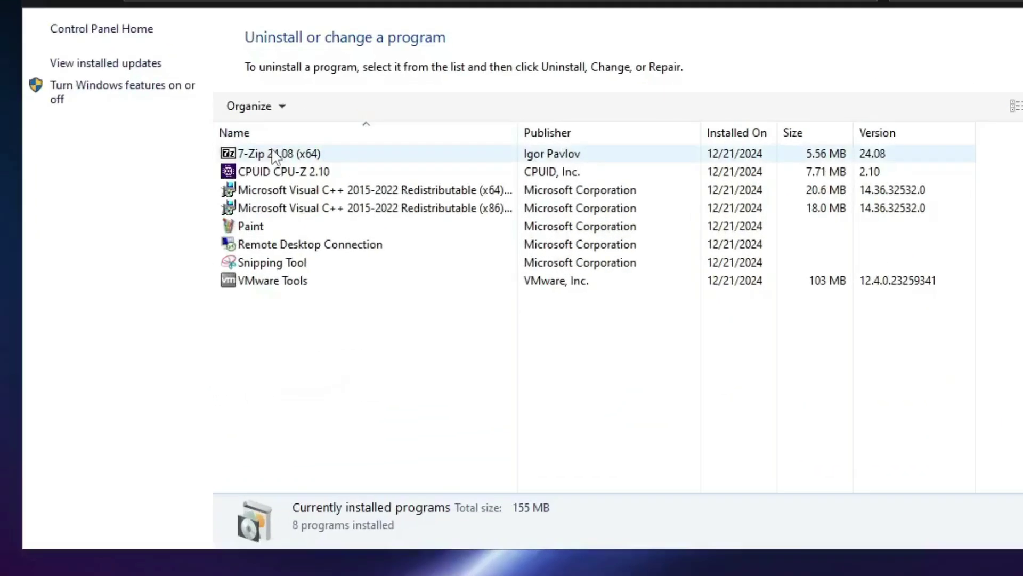
Look through the installed programs one by one, from 7-Zip 24.08 (x64) down to VMware Tools.
{"action": "left_click", "coordinate": [273, 154]}
{"action": "left_click", "coordinate": [160, 186]}
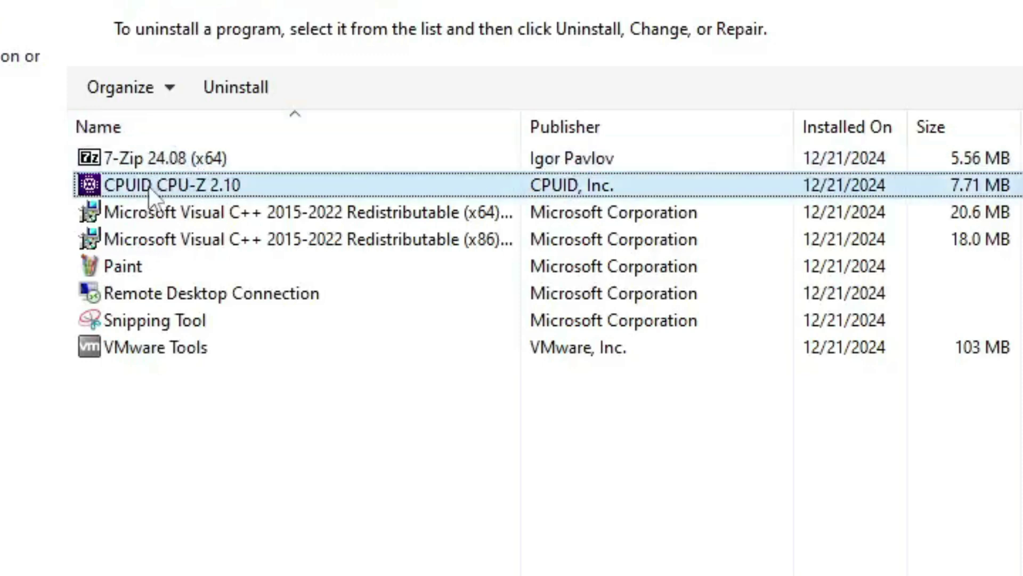
{"action": "left_click", "coordinate": [164, 209]}
{"action": "left_click", "coordinate": [162, 237]}
{"action": "left_click", "coordinate": [168, 213]}
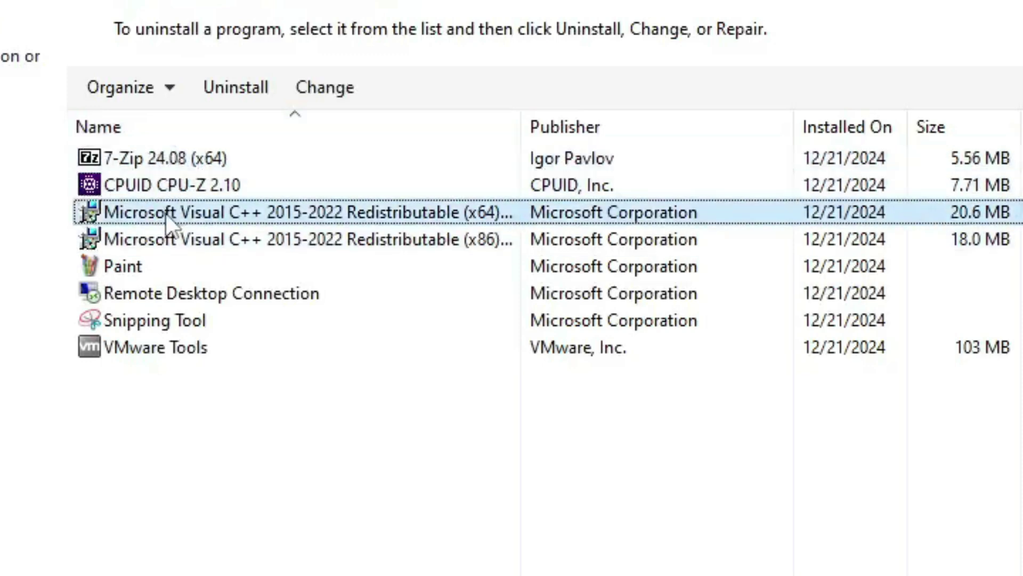
{"action": "left_click", "coordinate": [123, 265]}
{"action": "left_click", "coordinate": [184, 294]}
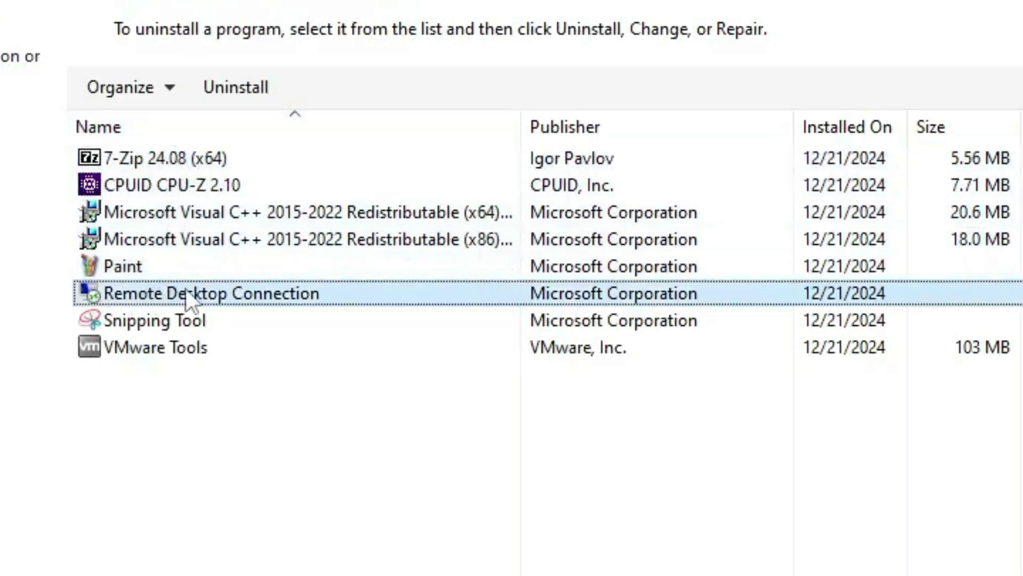
{"action": "left_click", "coordinate": [173, 326]}
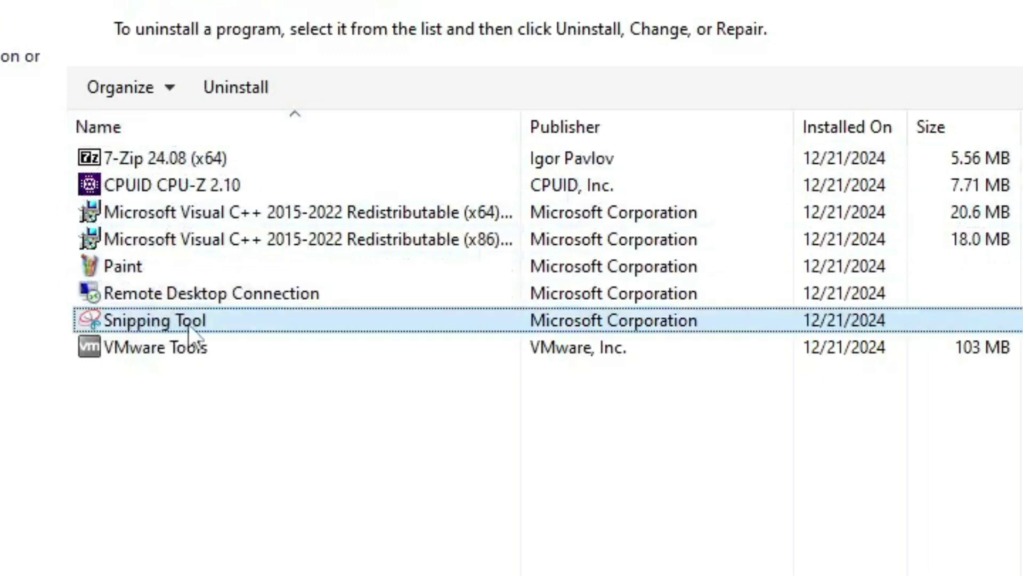
{"action": "left_click", "coordinate": [197, 351]}
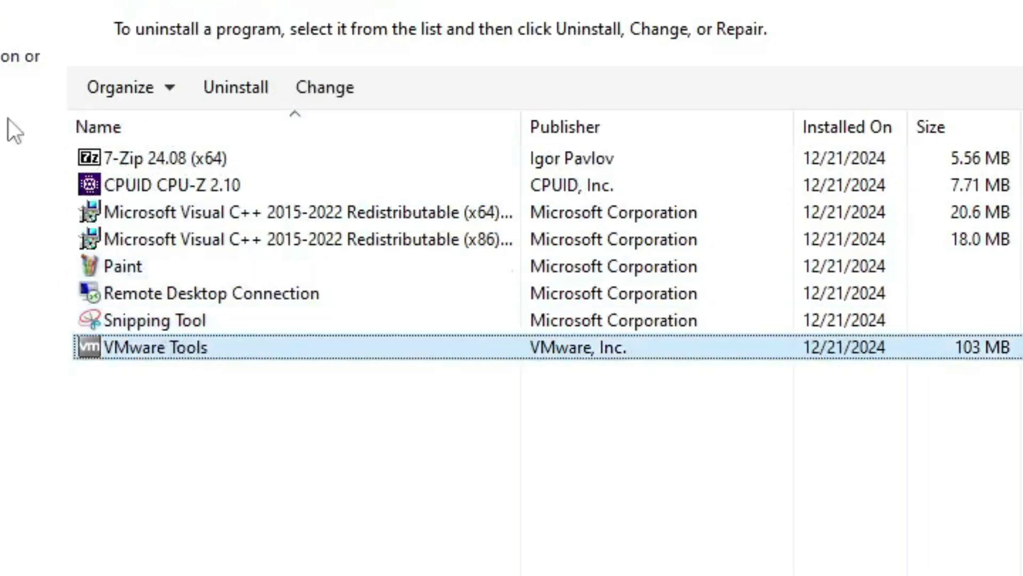
Review the installed Windows updates and the optional Windows features, including the .NET Framework entries, leaving the features dialog without changes.
{"action": "left_click", "coordinate": [2, 29]}
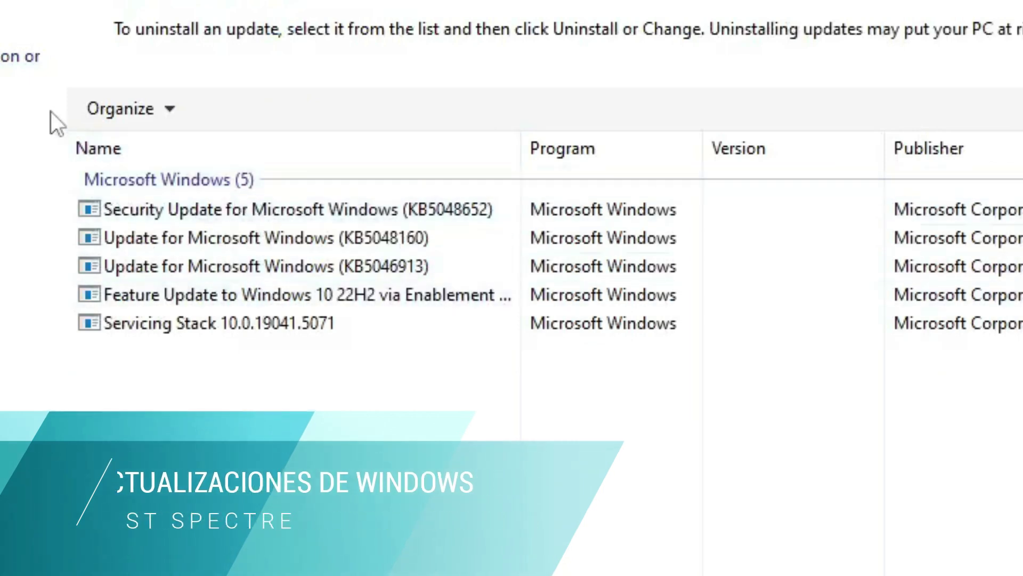
{"action": "left_click", "coordinate": [21, 56]}
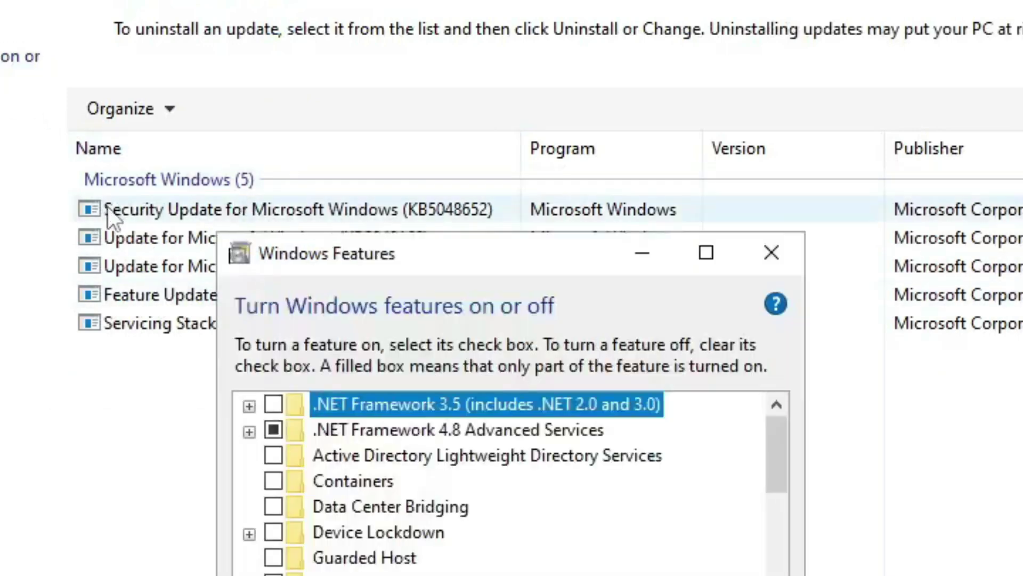
{"action": "left_click_drag", "start_coordinate": [452, 234], "coordinate": [519, 27]}
{"action": "left_click", "coordinate": [482, 223]}
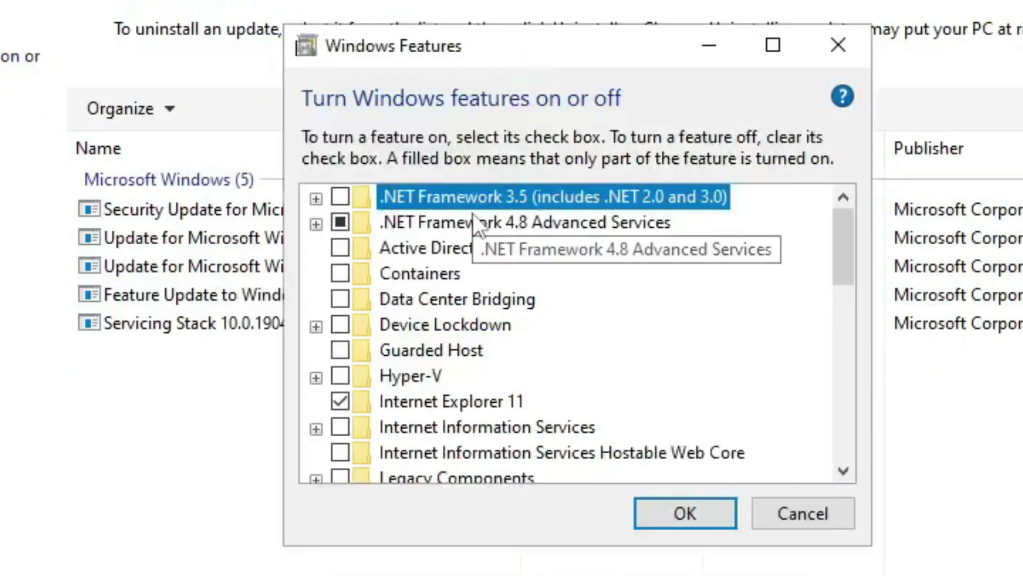
{"action": "scroll", "coordinate": [555, 308], "scroll_direction": "down", "scroll_amount": 4}
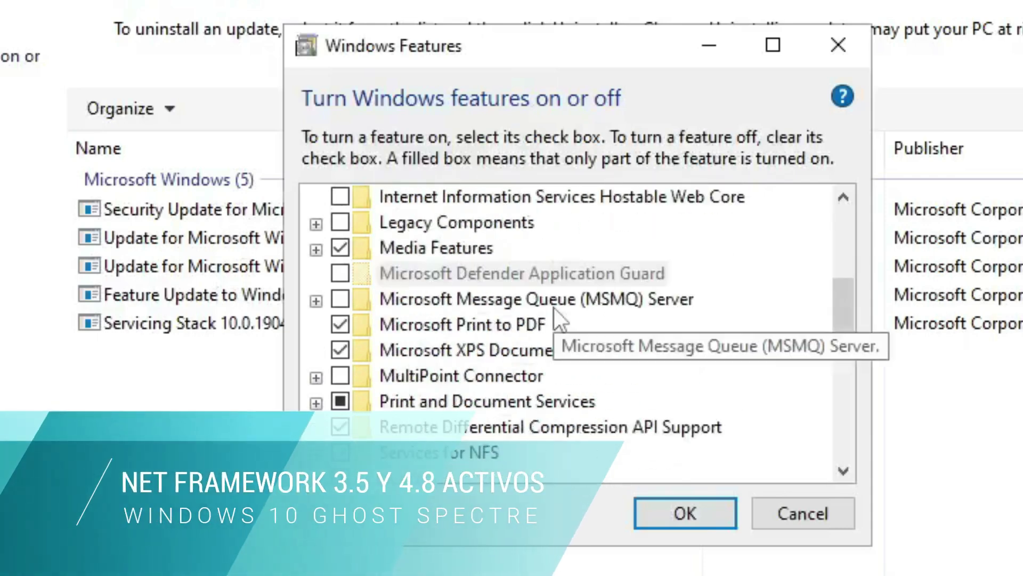
{"action": "scroll", "coordinate": [554, 308], "scroll_direction": "up", "scroll_amount": 4}
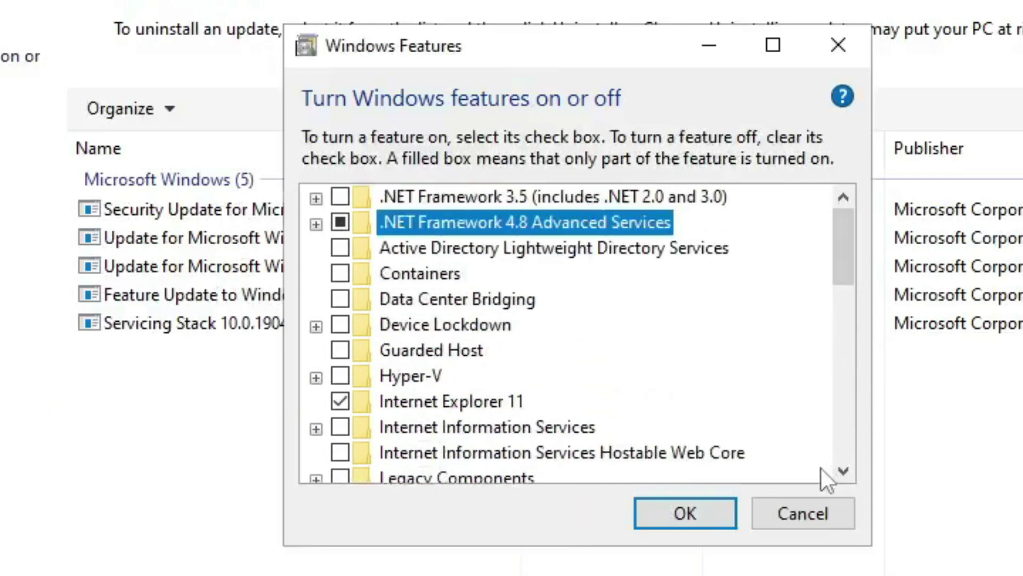
{"action": "left_click", "coordinate": [813, 507]}
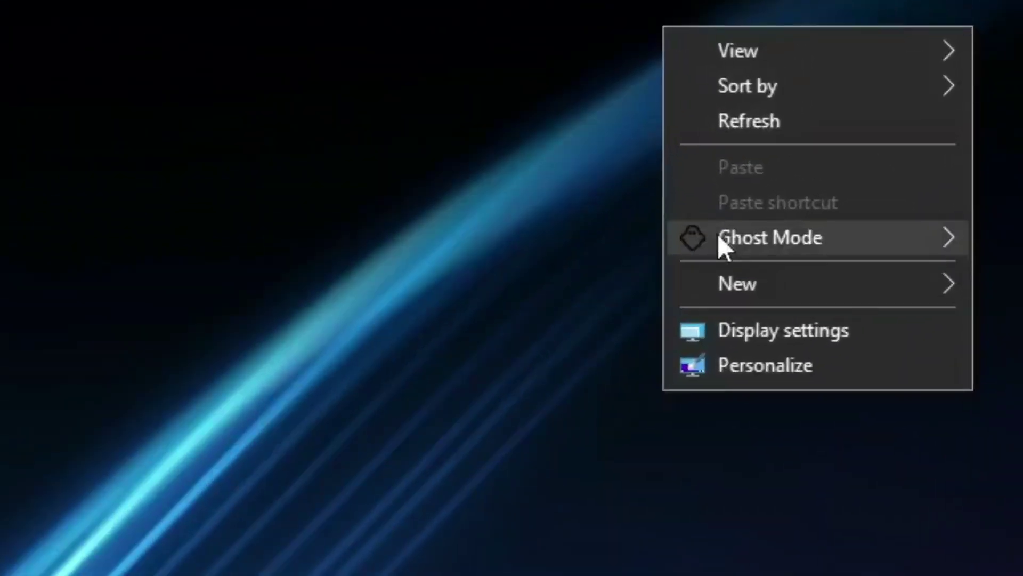
Show the Ghost Mode options available for the desktop.
{"action": "mouse_move", "coordinate": [718, 234]}
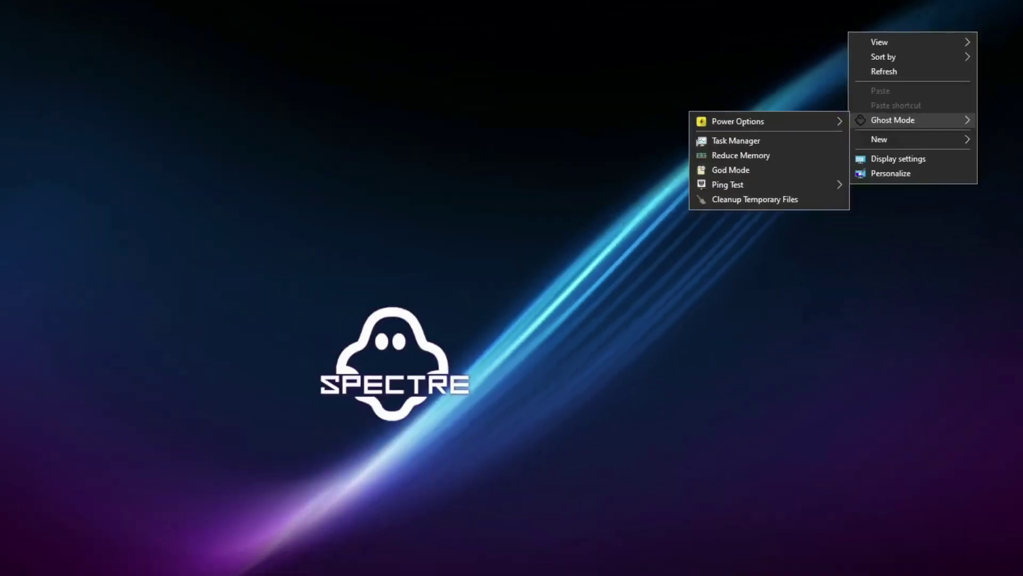
Open Windows Settings in full screen and review the installed apps under Apps & features.
{"action": "left_click", "coordinate": [13, 565]}
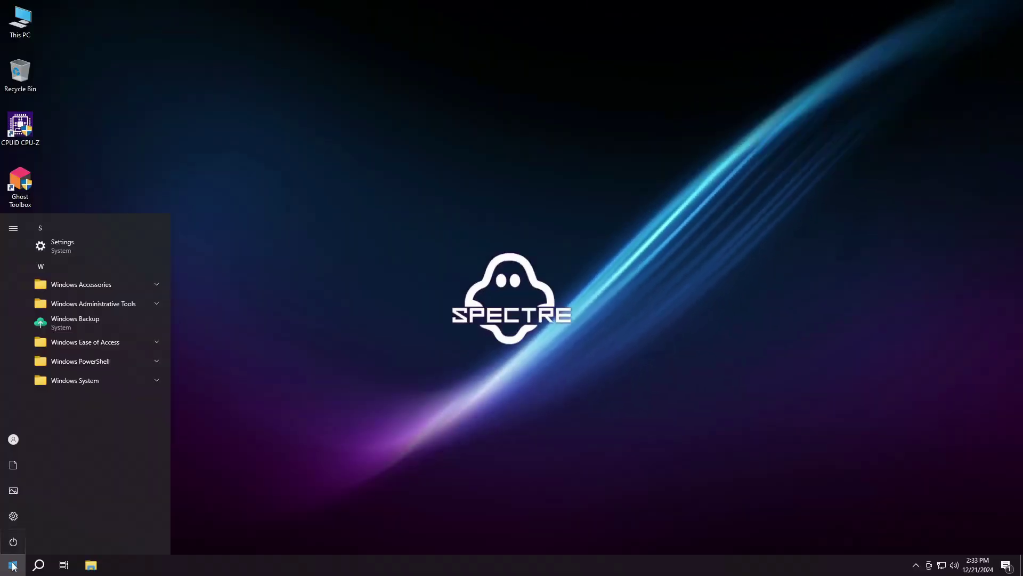
{"action": "left_click", "coordinate": [13, 516]}
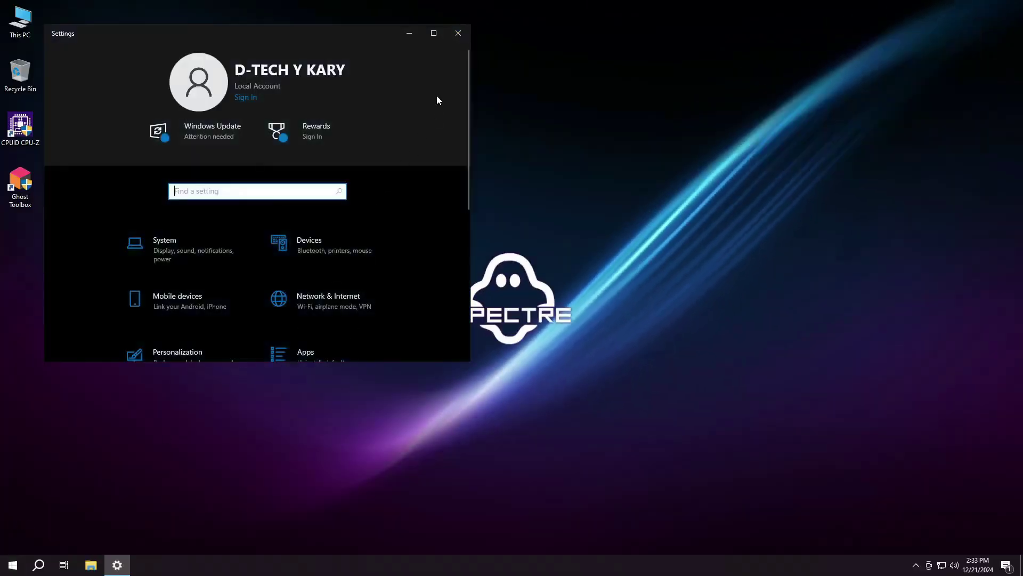
{"action": "left_click", "coordinate": [434, 34]}
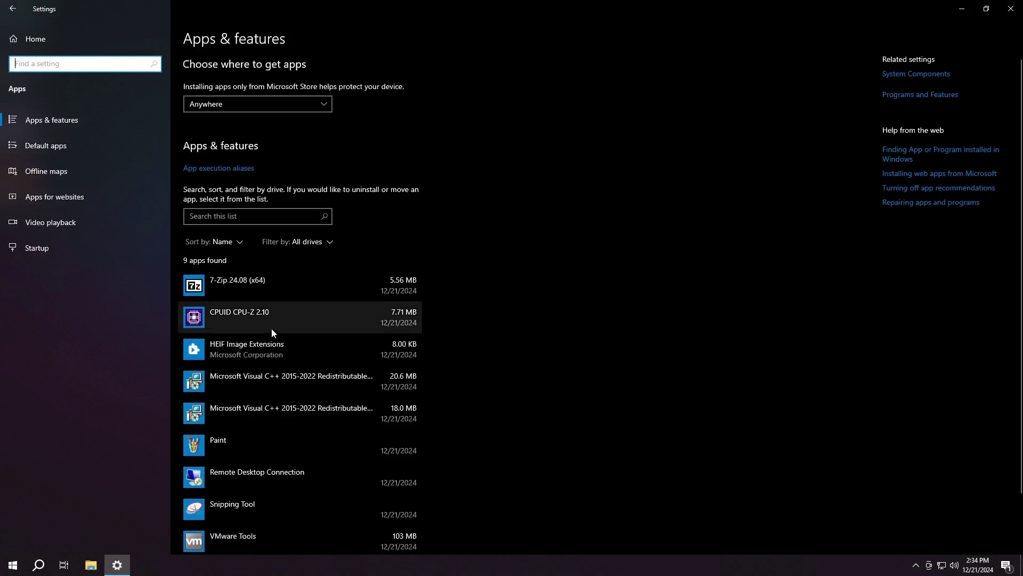
{"action": "scroll", "coordinate": [270, 328], "scroll_direction": "down", "scroll_amount": 1}
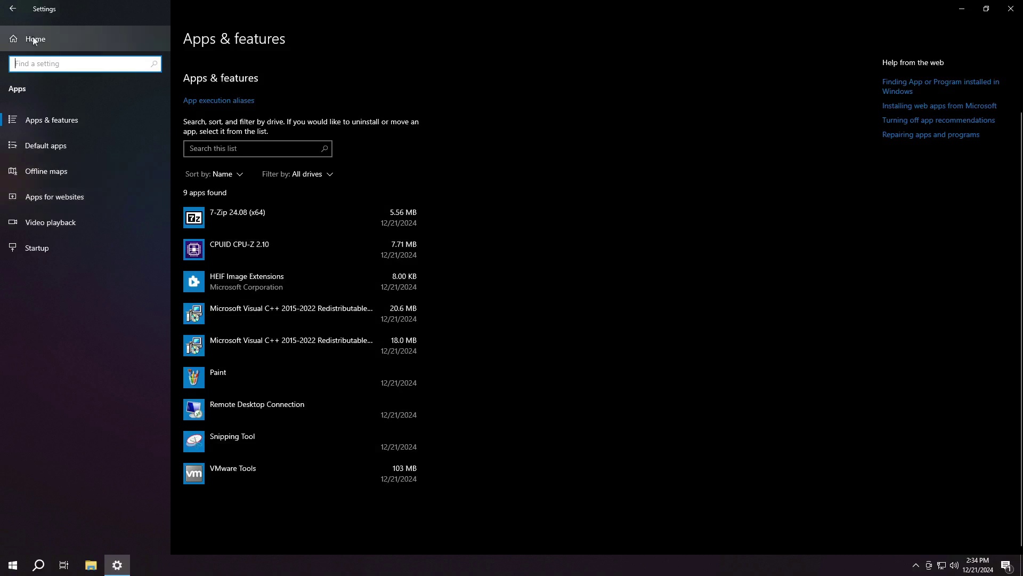
Return to the Settings home page, open Update & Security, and resume the paused Windows updates.
{"action": "left_click", "coordinate": [13, 9]}
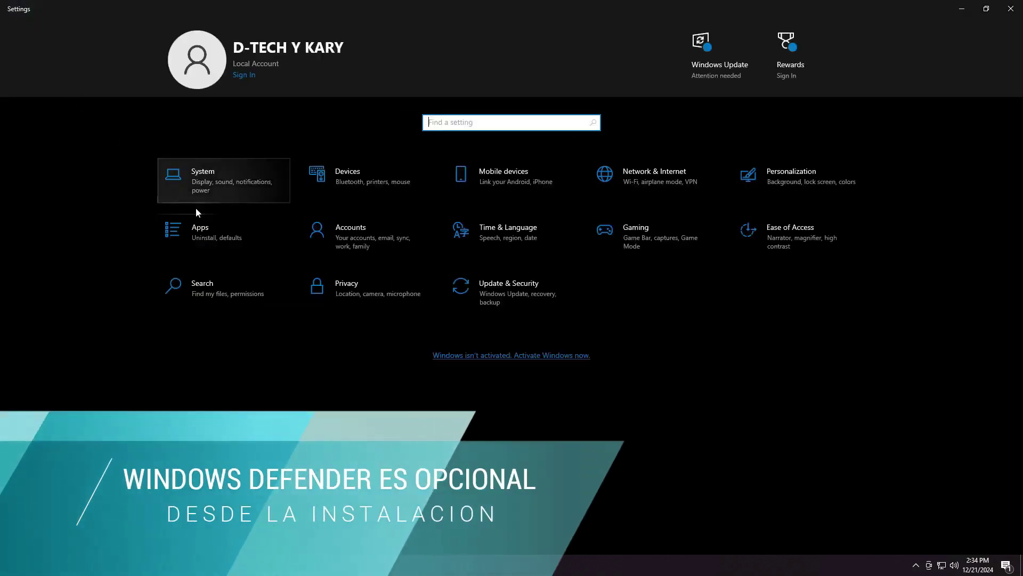
{"action": "left_click", "coordinate": [477, 288]}
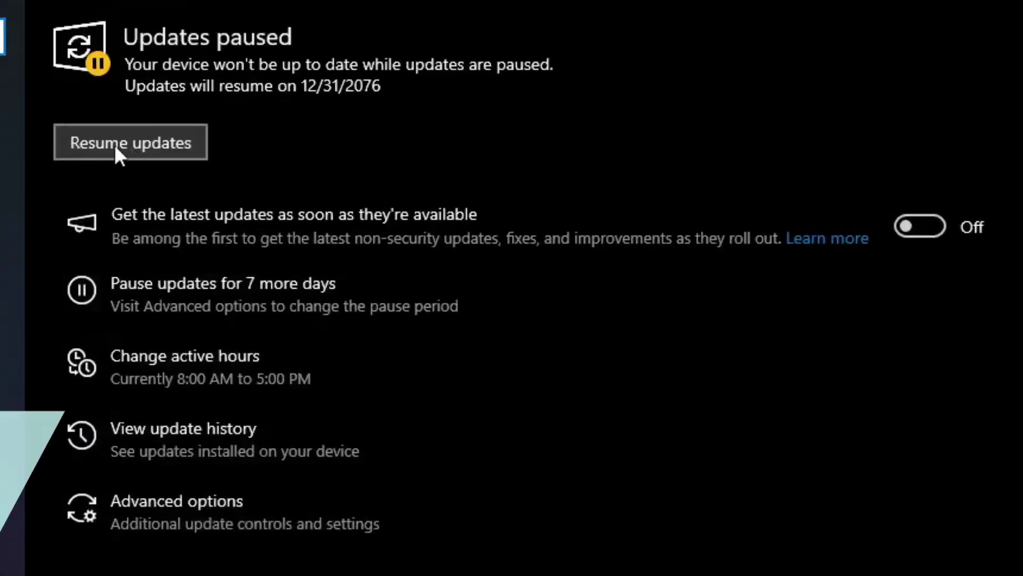
{"action": "left_click", "coordinate": [135, 143]}
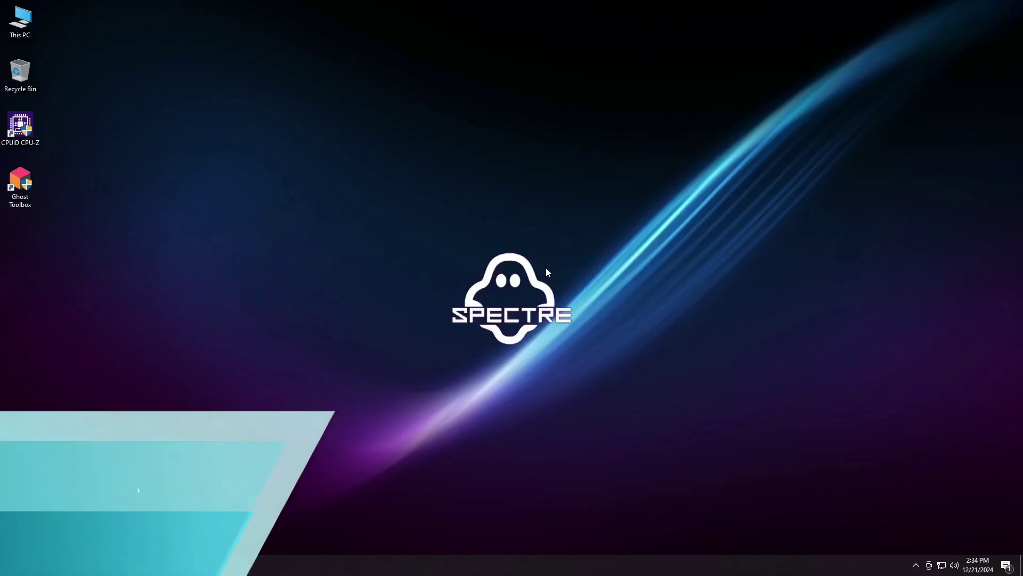
Launch Ghost Toolbox, choose option 10 for UWP apps, and install Microsoft Store & Xbox Console Companion with option 1.
{"action": "double_click", "coordinate": [31, 195]}
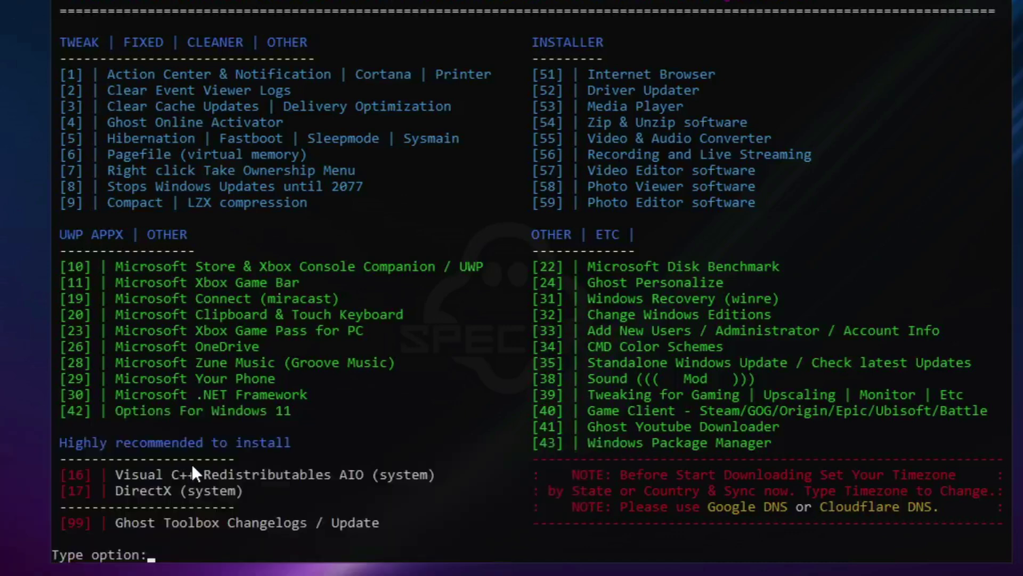
{"action": "type", "text": "10"}
{"action": "key", "text": "Return"}
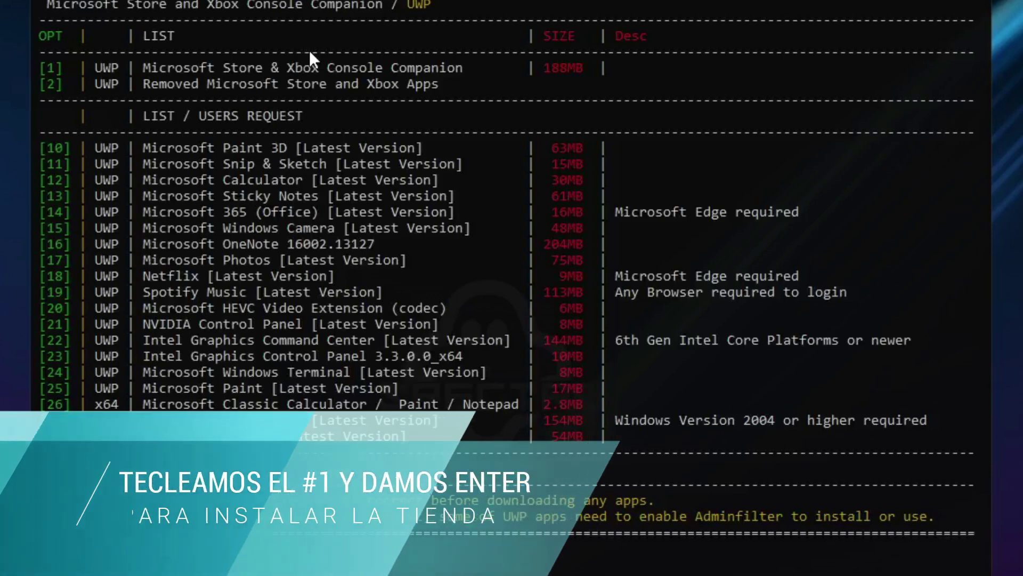
{"action": "key", "text": "Return"}
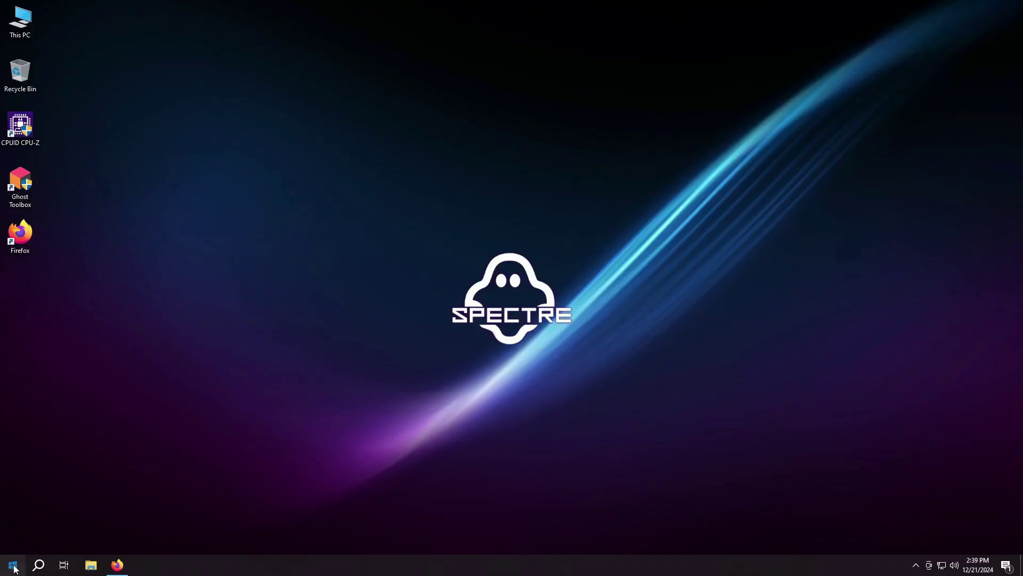
Open Microsoft Store in full screen, search for WhatsApp, and install the free WhatsApp app.
{"action": "left_click", "coordinate": [12, 565]}
{"action": "left_click", "coordinate": [92, 281]}
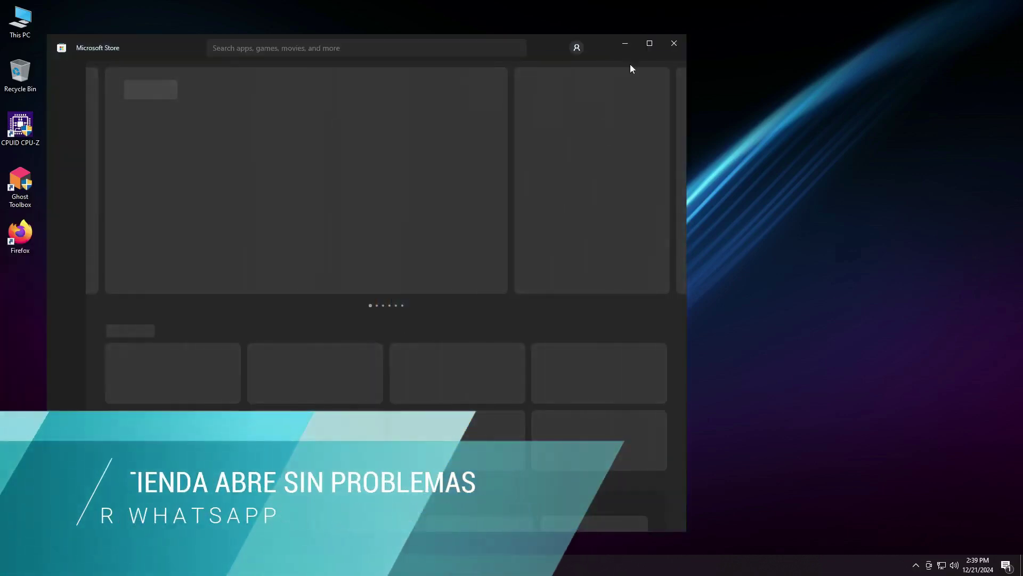
{"action": "left_click", "coordinate": [649, 44]}
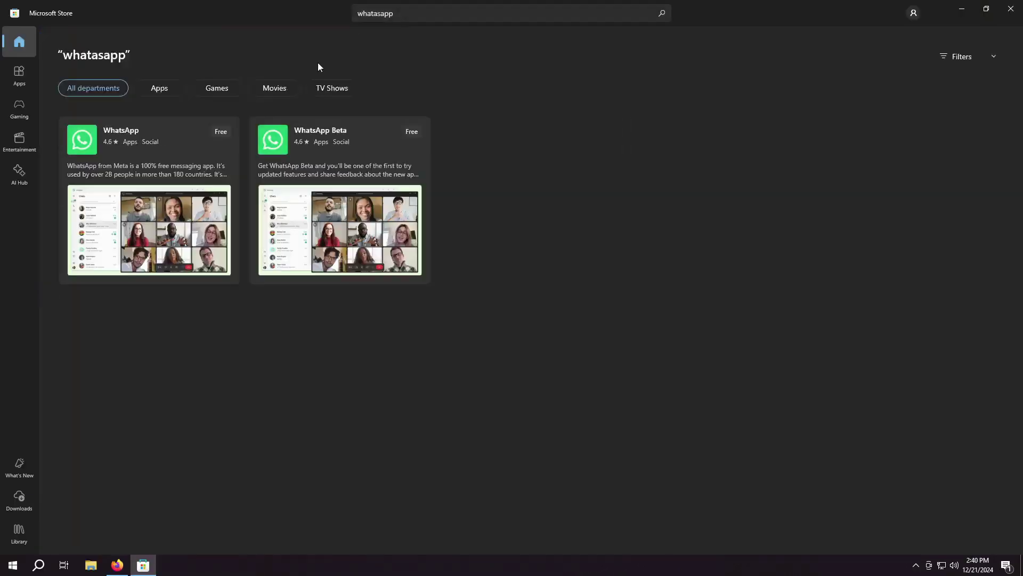
{"action": "left_click", "coordinate": [171, 140]}
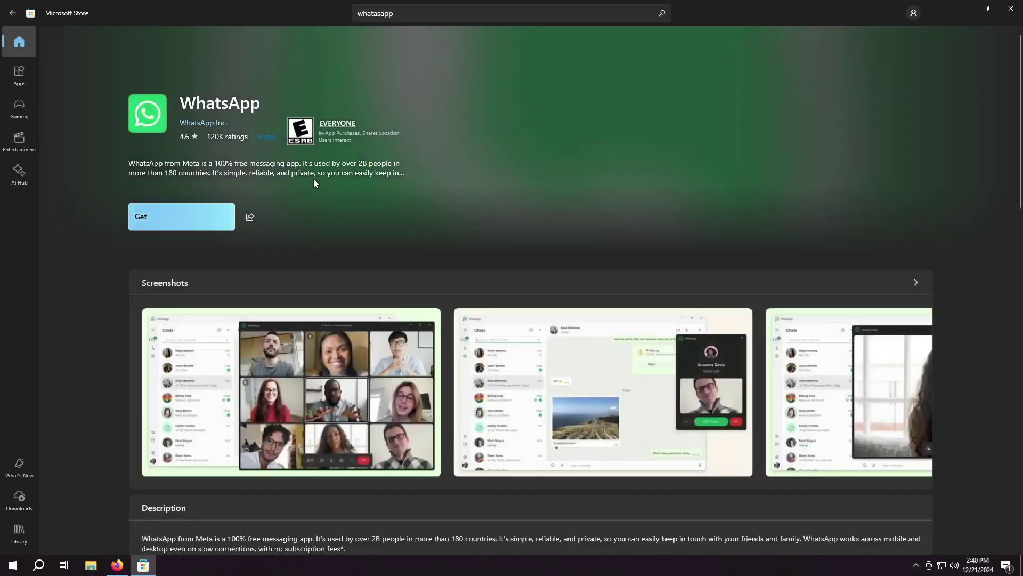
{"action": "left_click", "coordinate": [172, 228]}
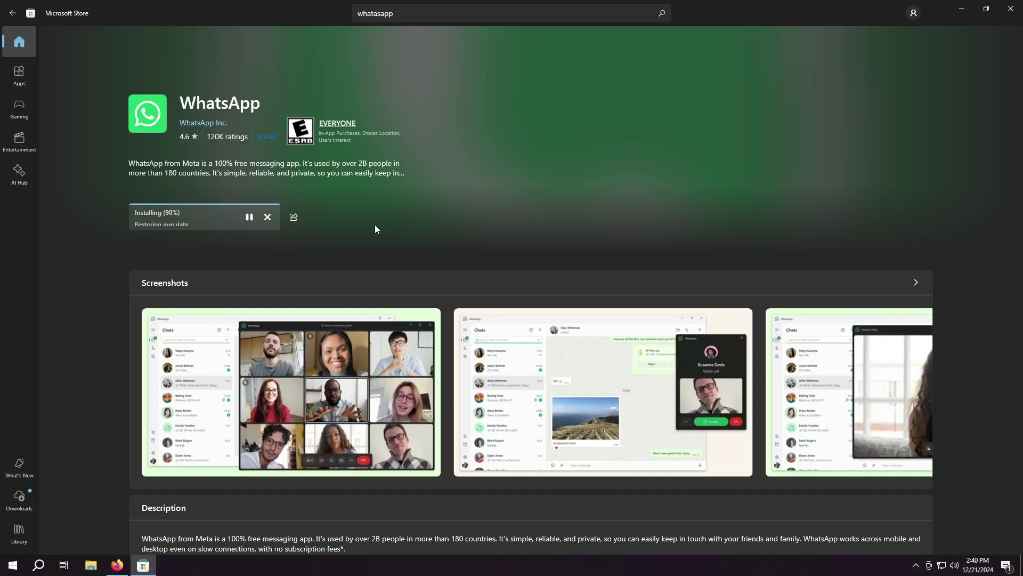
Launch WhatsApp to check that it opens, leaving both WhatsApp and Microsoft Store closed.
{"action": "left_click", "coordinate": [180, 223]}
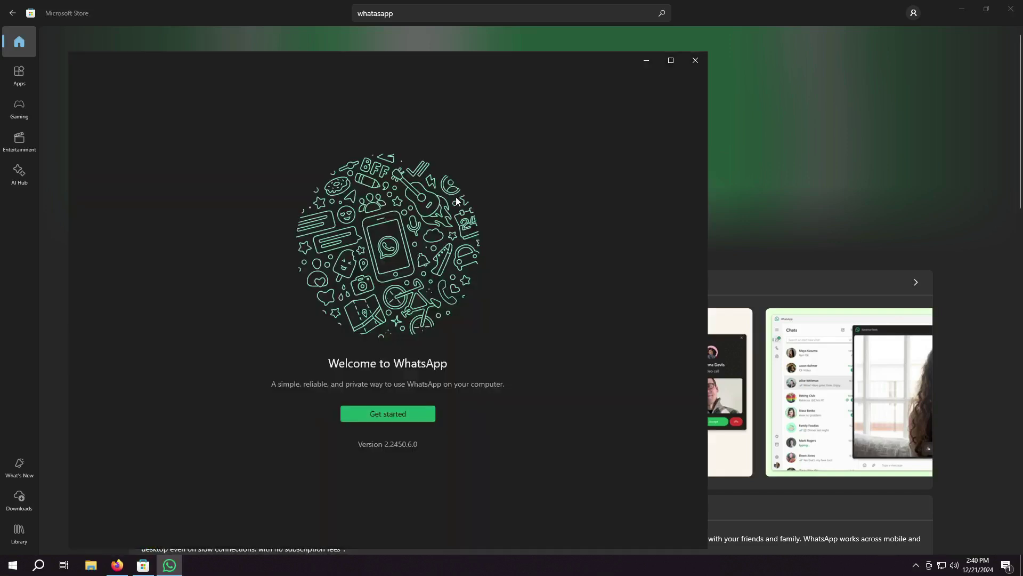
{"action": "left_click", "coordinate": [692, 62]}
{"action": "left_click", "coordinate": [1011, 8]}
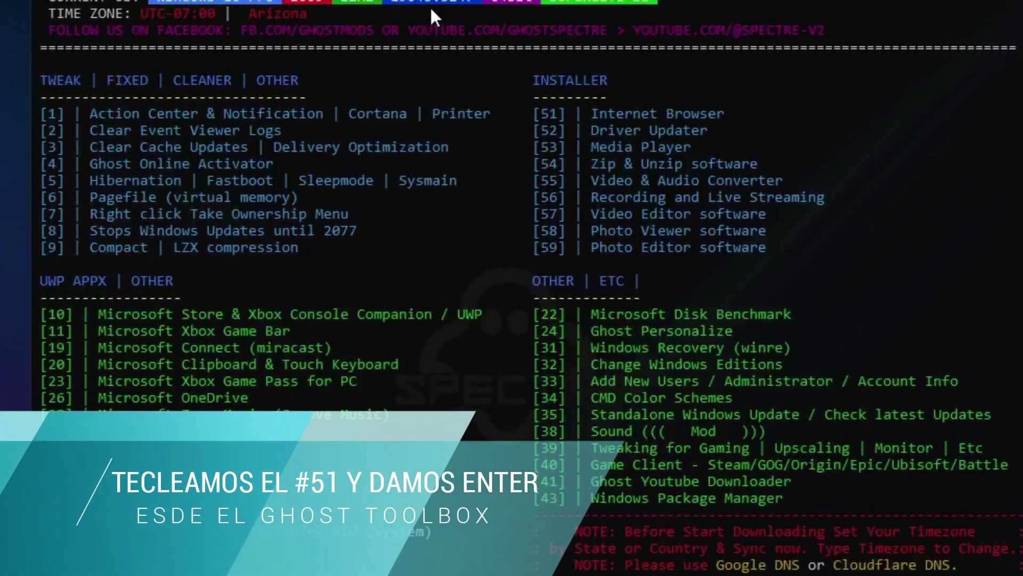
Open the Internet Browser installer in Ghost Toolbox with option 51 and install Firefox with option 3.
{"action": "key", "text": "Return"}
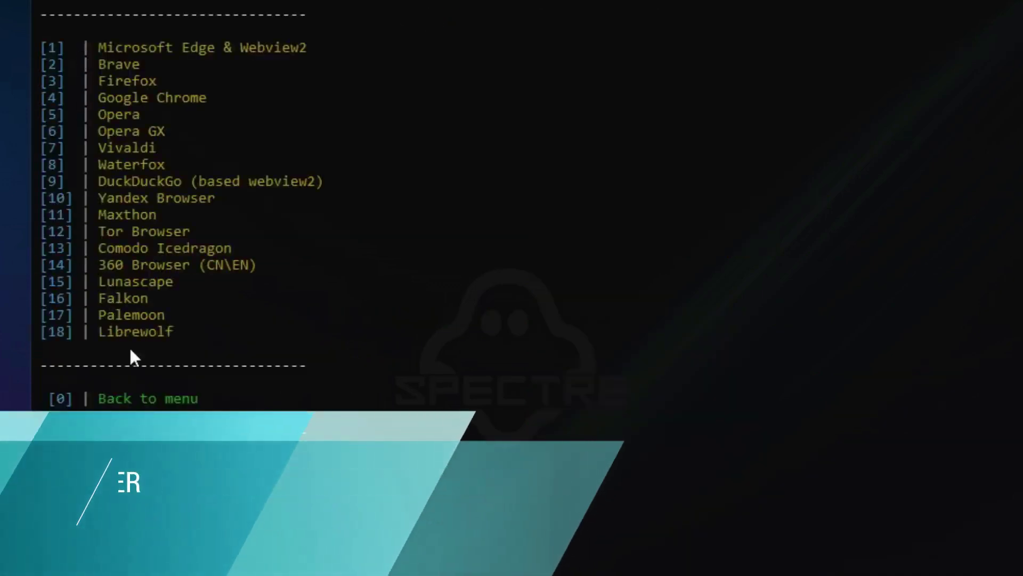
{"action": "type", "text": "3"}
{"action": "key", "text": "Return"}
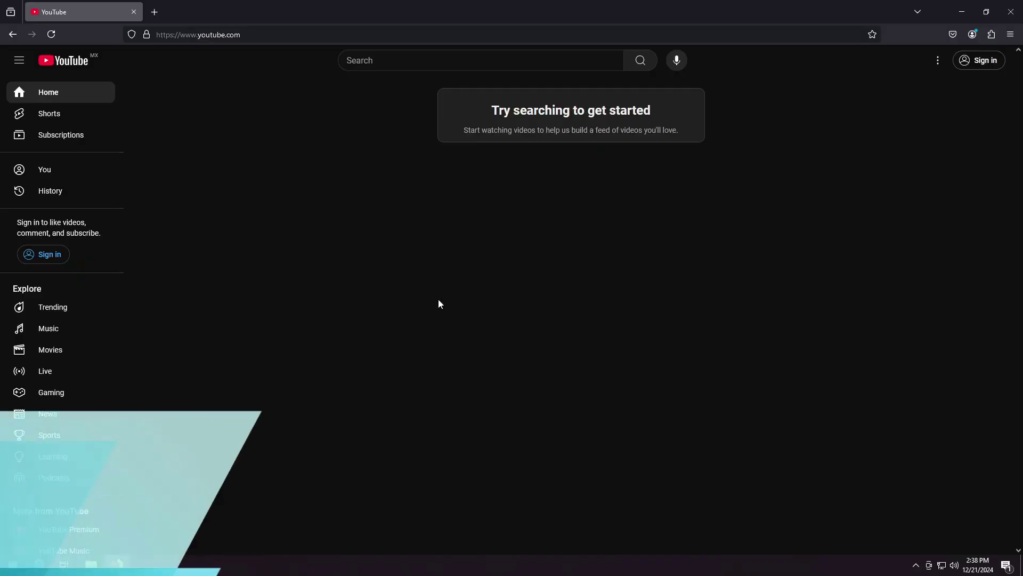
Search YouTube for "dtech usb systems", open the D-TECH USB | SYSTEMS channel, and browse its videos.
{"action": "type", "text": "dtech  usb sys"}
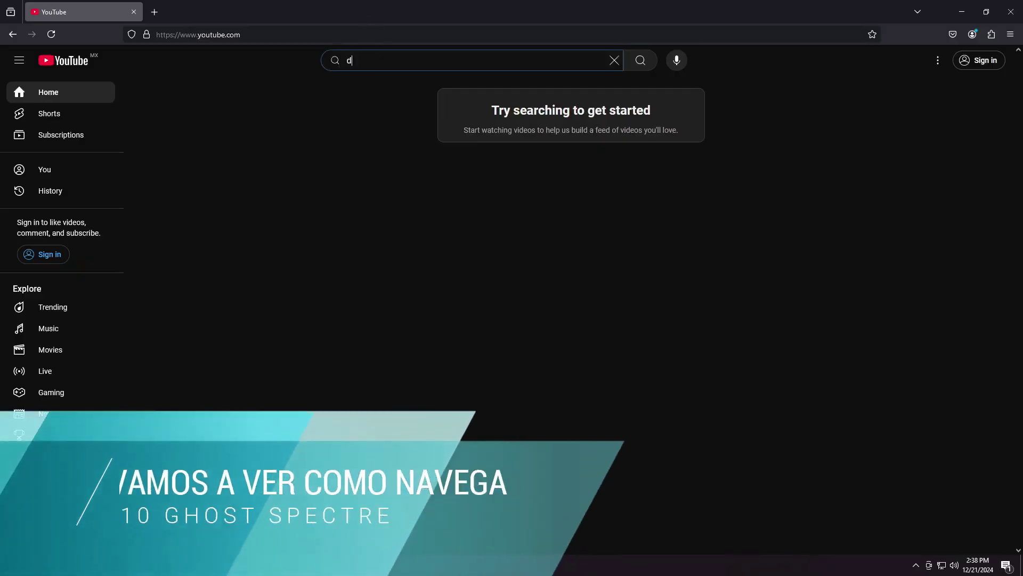
{"action": "type", "text": "te"}
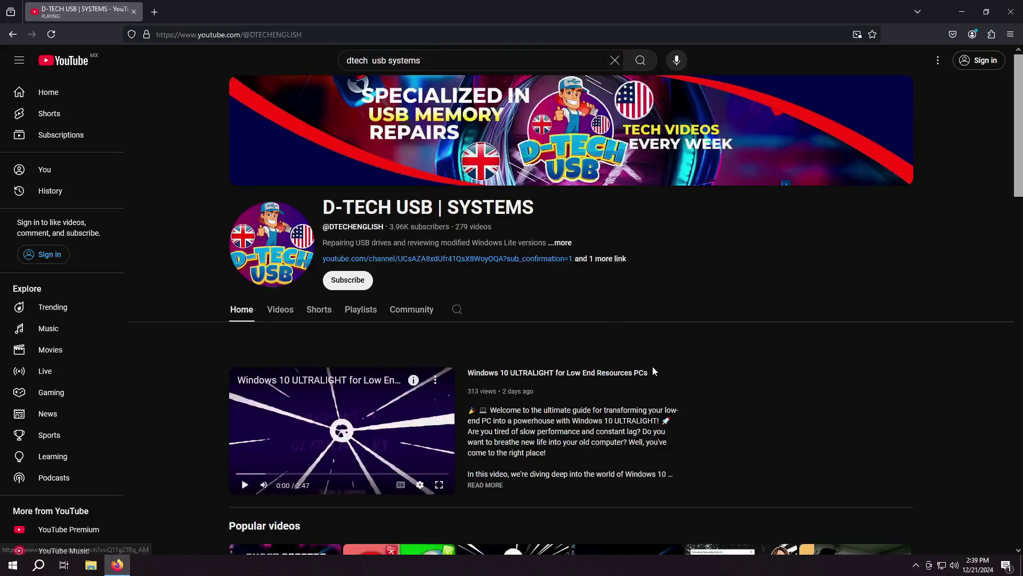
{"action": "scroll", "coordinate": [654, 372], "scroll_direction": "down", "scroll_amount": 4}
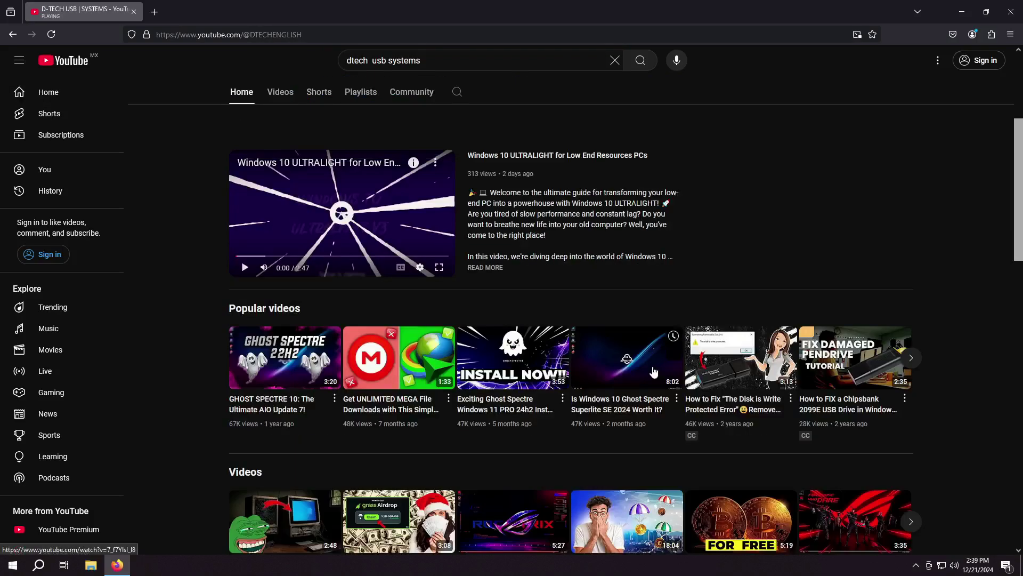
{"action": "scroll", "coordinate": [654, 372], "scroll_direction": "down", "scroll_amount": 8}
{"action": "scroll", "coordinate": [654, 371], "scroll_direction": "down", "scroll_amount": 10}
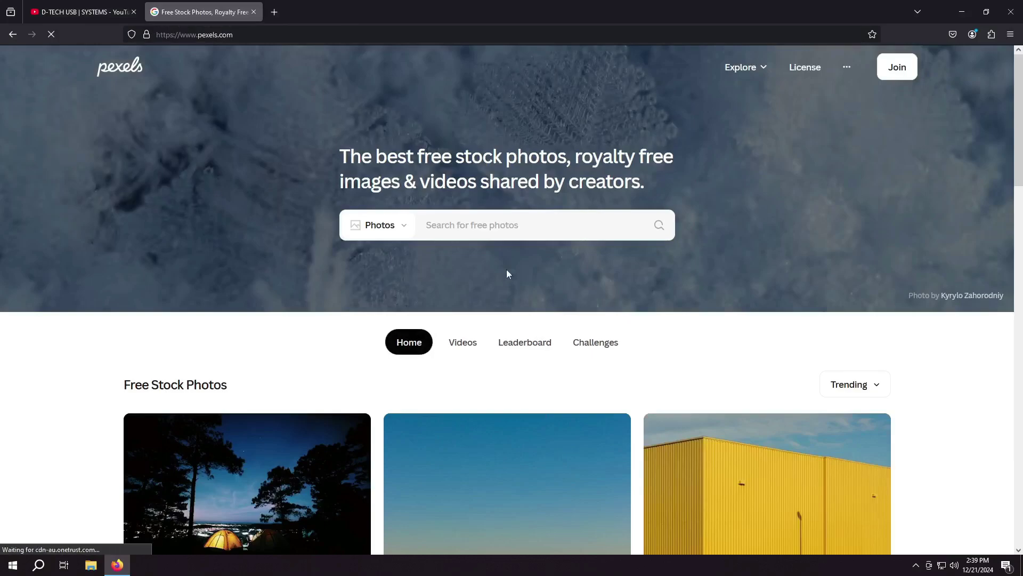
Browse the photos on pexels.com and the free music page on audionautix.com in separate tabs, leaving Firefox minimized.
{"action": "scroll", "coordinate": [506, 270], "scroll_direction": "down", "scroll_amount": 20}
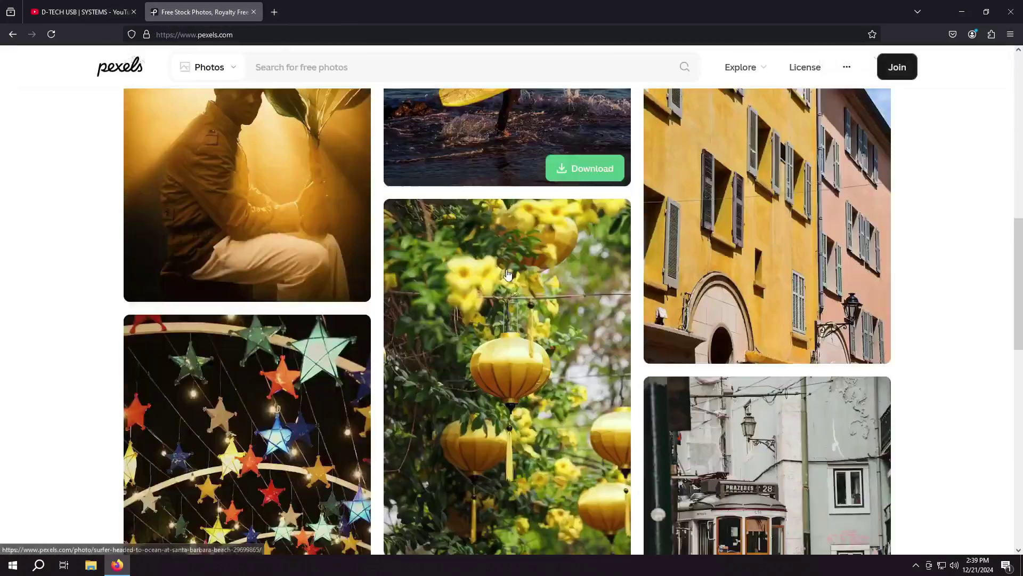
{"action": "scroll", "coordinate": [507, 271], "scroll_direction": "up", "scroll_amount": 5}
{"action": "scroll", "coordinate": [507, 274], "scroll_direction": "up", "scroll_amount": 10}
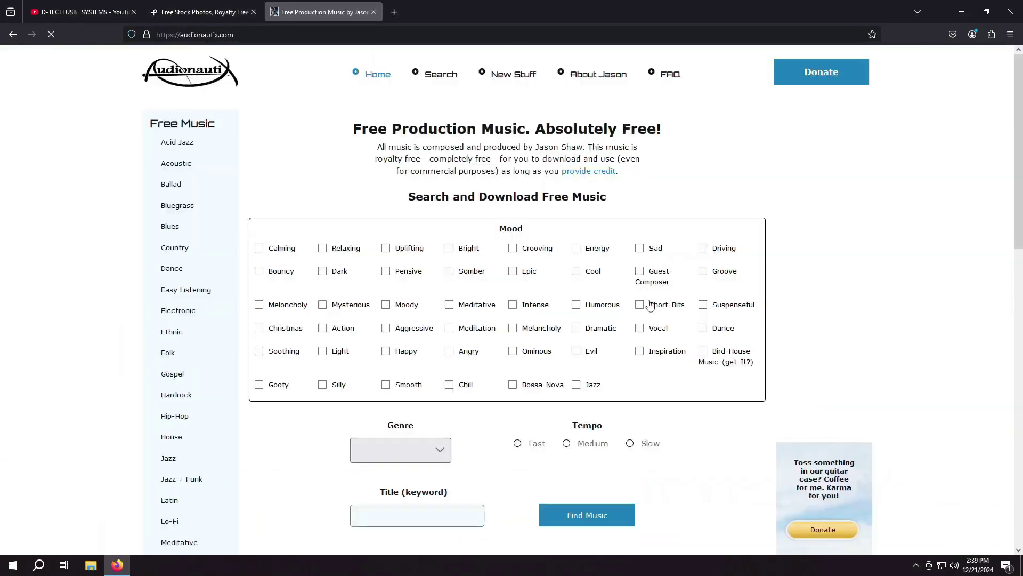
{"action": "scroll", "coordinate": [652, 304], "scroll_direction": "down", "scroll_amount": 8}
{"action": "scroll", "coordinate": [651, 305], "scroll_direction": "down", "scroll_amount": 5}
{"action": "scroll", "coordinate": [651, 307], "scroll_direction": "up", "scroll_amount": 15}
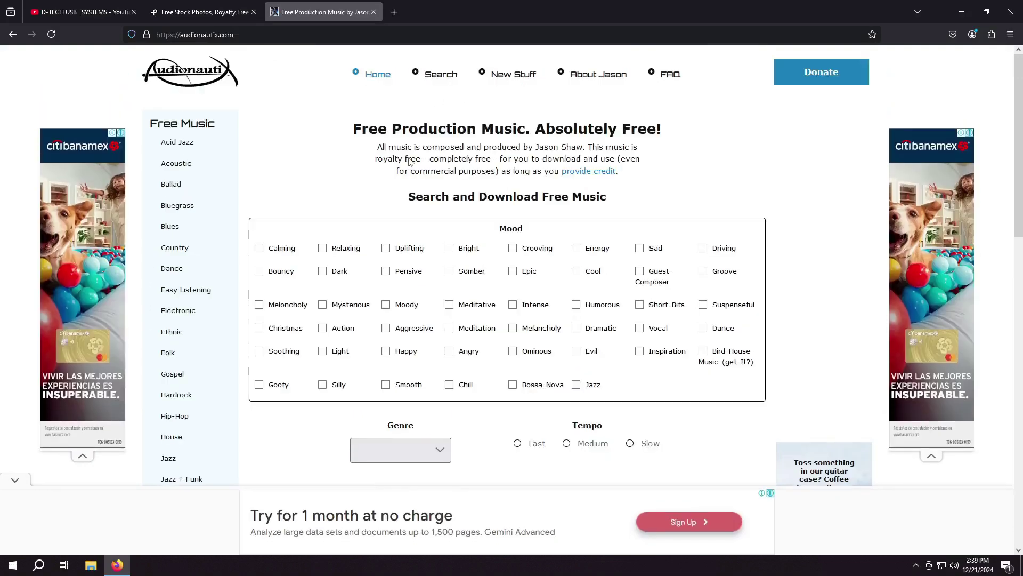
{"action": "left_click", "coordinate": [966, 9]}
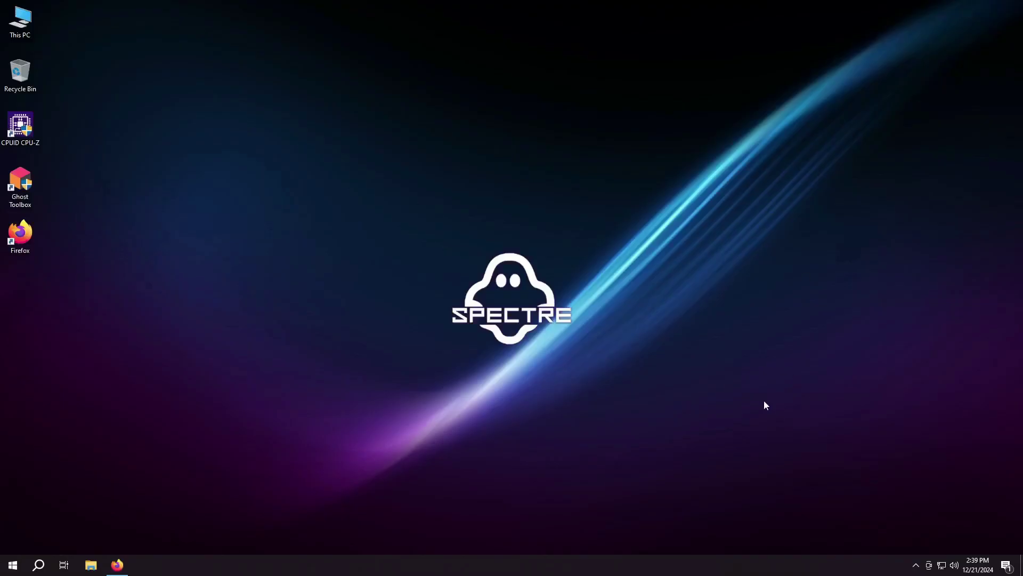
Examine the running processes and the CPU and memory performance in Task Manager with Firefox open, leaving Task Manager closed.
{"action": "right_click", "coordinate": [664, 558]}
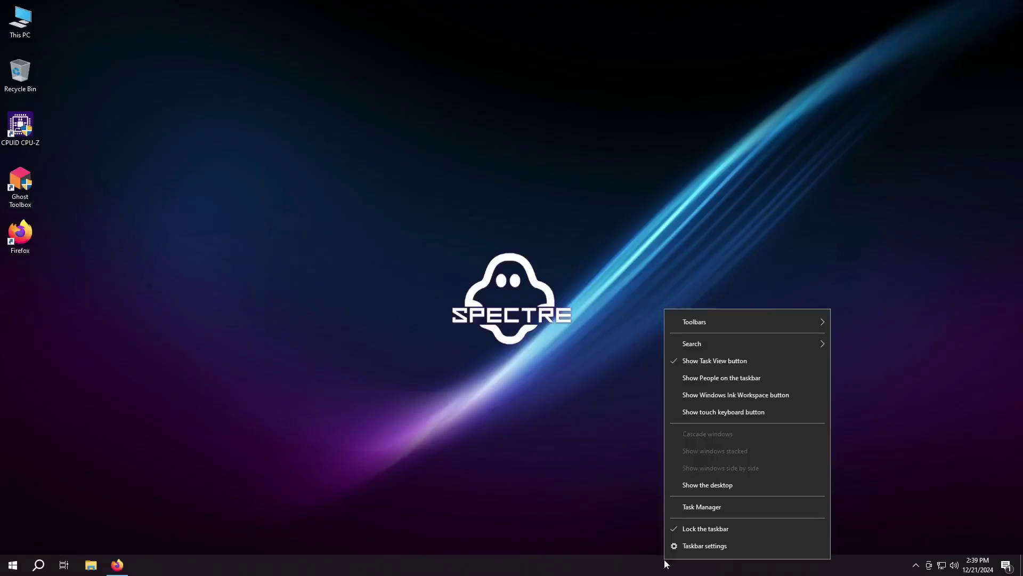
{"action": "left_click", "coordinate": [708, 508]}
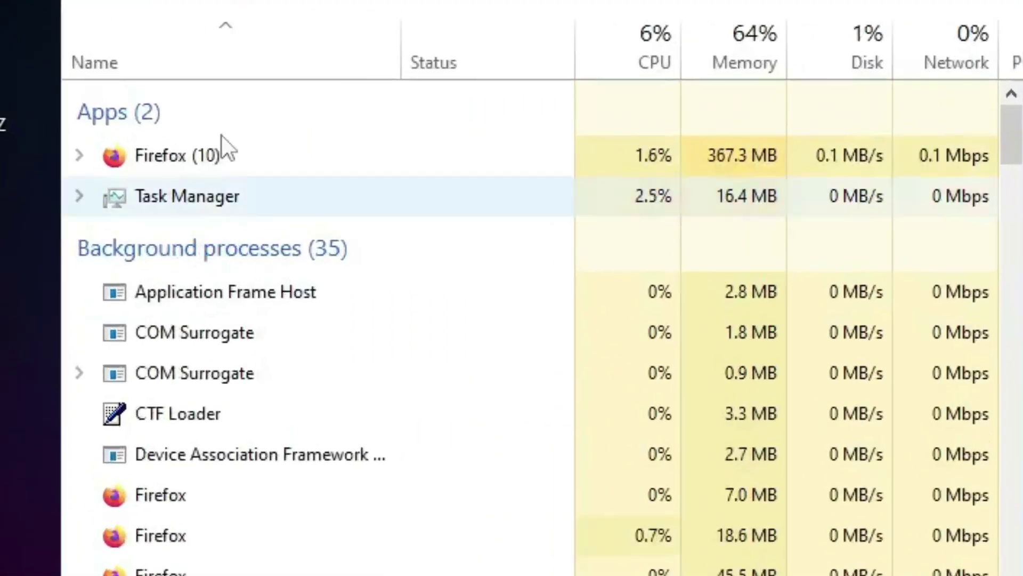
{"action": "left_click", "coordinate": [221, 3]}
{"action": "left_click", "coordinate": [229, 83]}
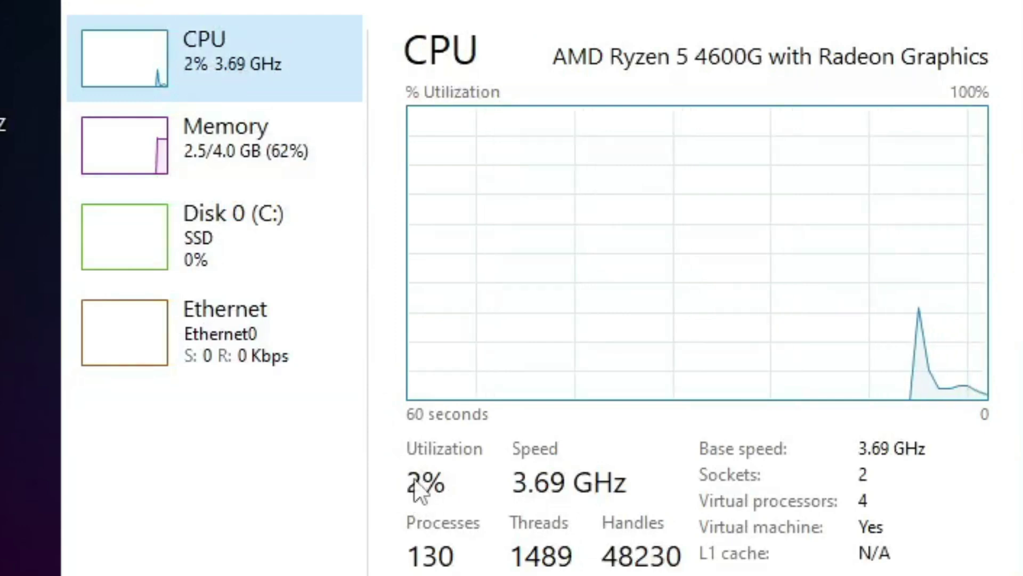
{"action": "left_click", "coordinate": [228, 156]}
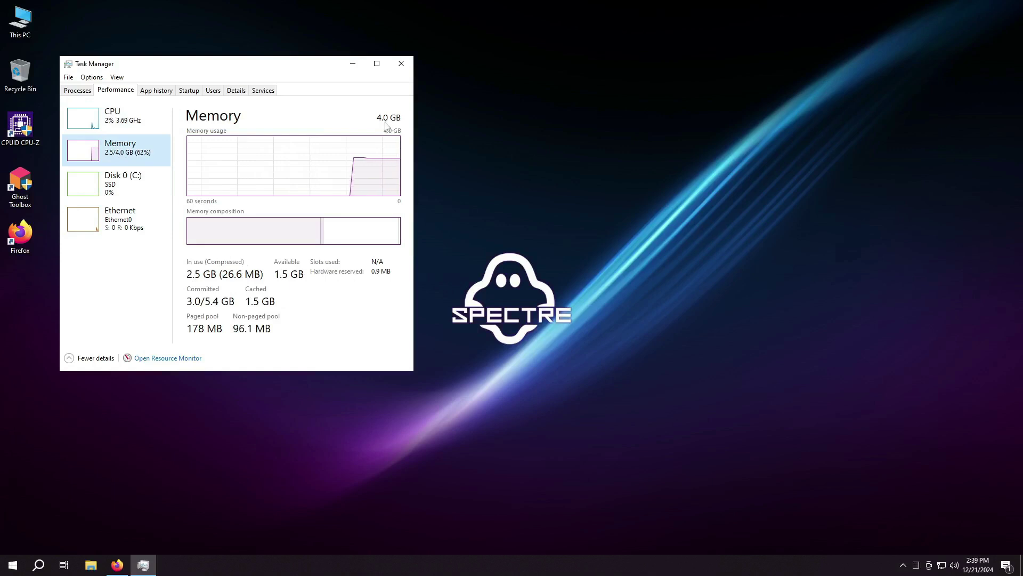
{"action": "left_click", "coordinate": [401, 64]}
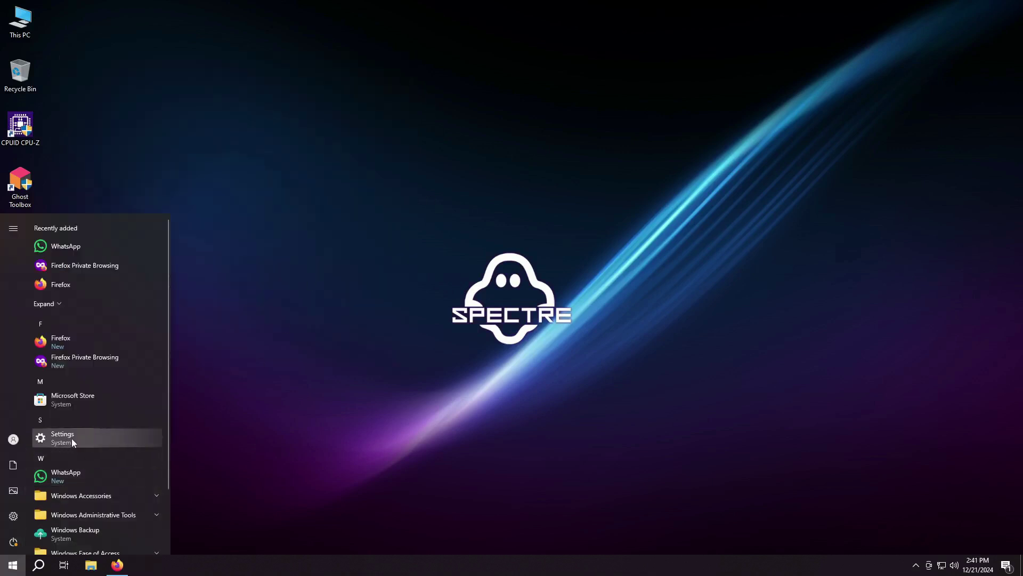
Open the Language settings under Time & Language and add Spanish (Mexico) as a preferred language.
{"action": "left_click", "coordinate": [72, 438]}
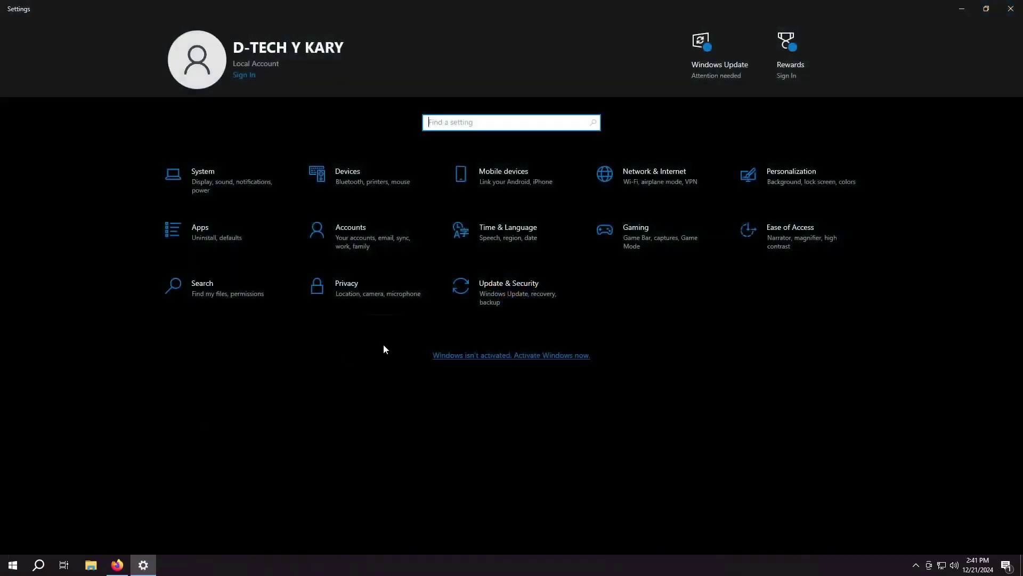
{"action": "left_click", "coordinate": [504, 240]}
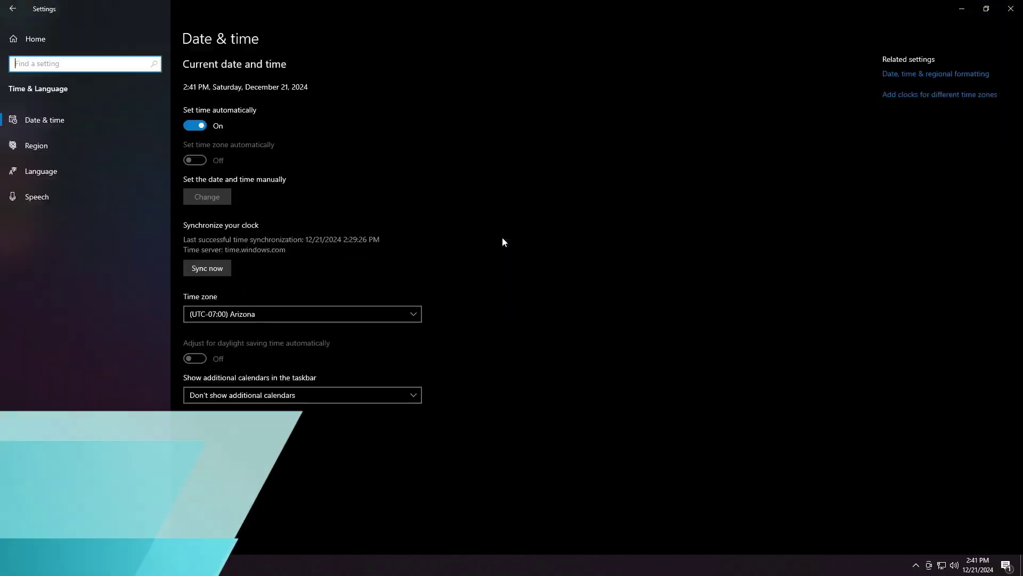
{"action": "left_click", "coordinate": [41, 169]}
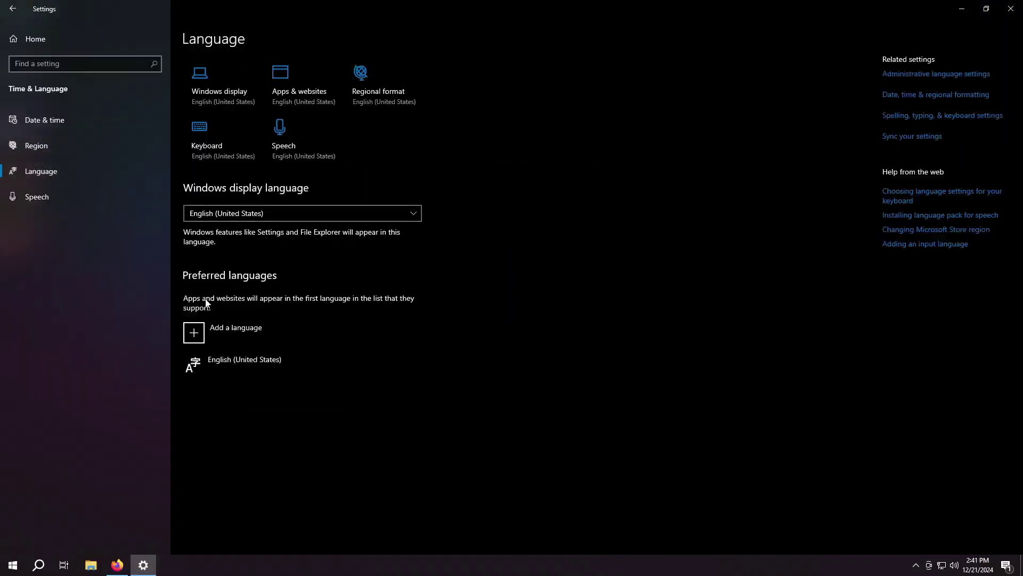
{"action": "left_click", "coordinate": [194, 333]}
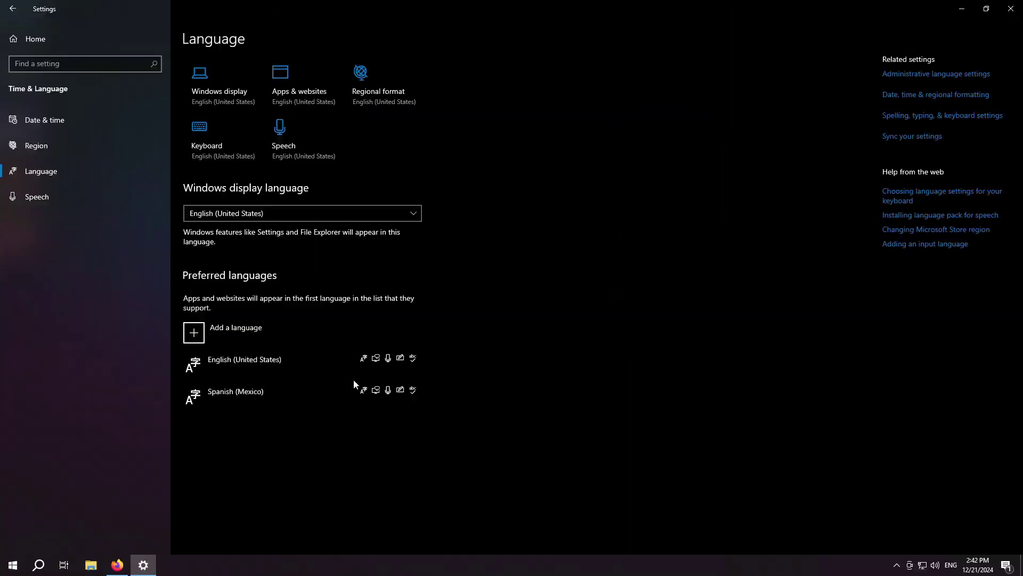
Set the Windows display language to Español (México), sign out to apply it, and check the translated Start menu.
{"action": "left_click", "coordinate": [295, 222]}
{"action": "left_click", "coordinate": [270, 235]}
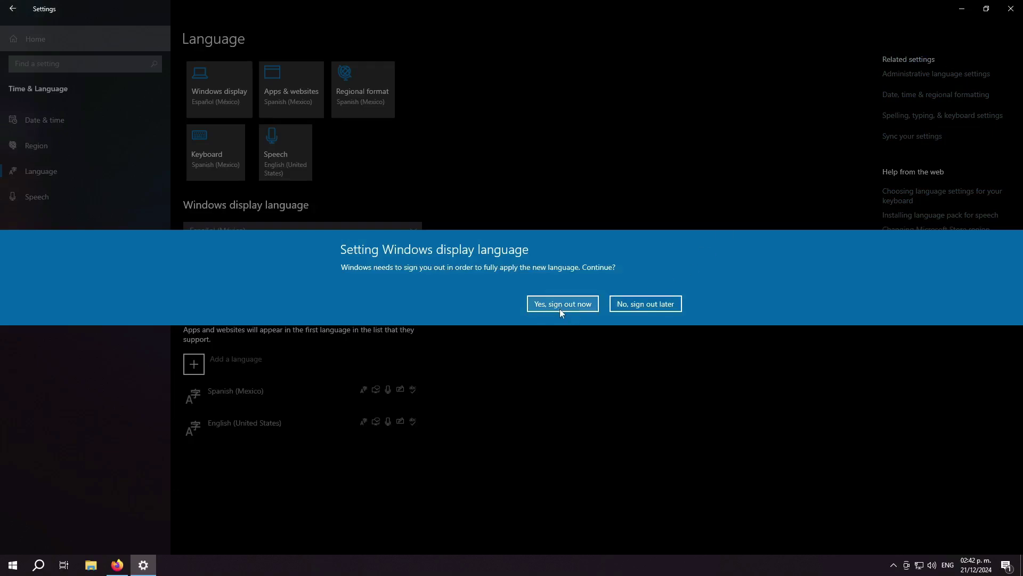
{"action": "left_click", "coordinate": [561, 305]}
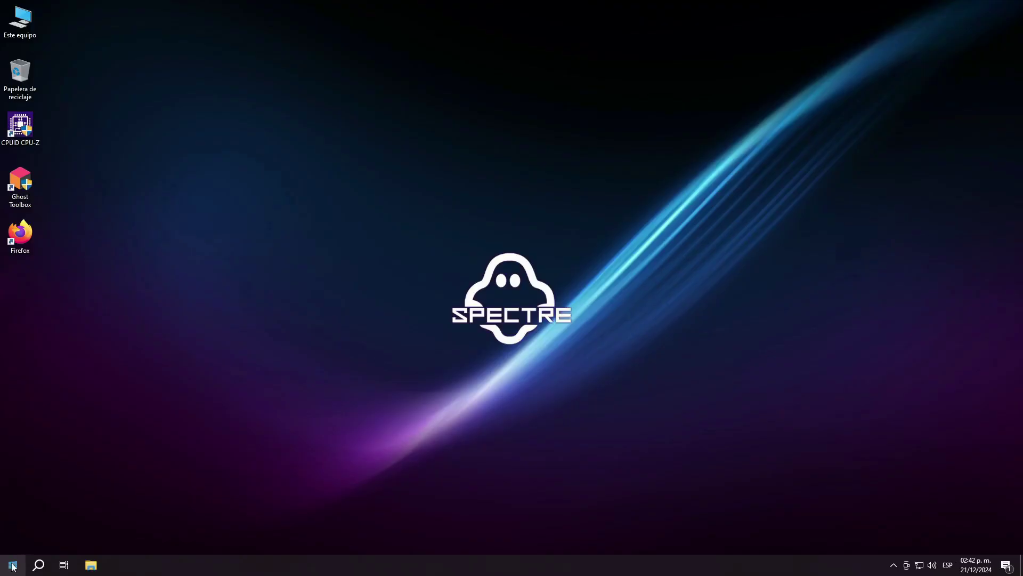
{"action": "left_click", "coordinate": [12, 566]}
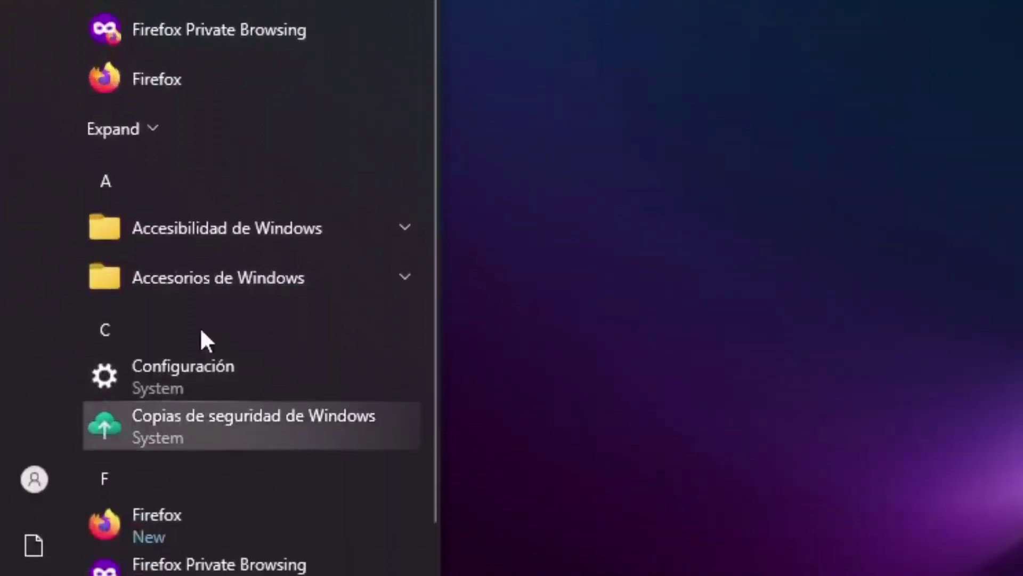
Start Windows 10 LTSC Gamer setup, accept the license terms, and install to the 60.0 GB unallocated space on drive 0.
{"action": "left_click", "coordinate": [745, 335]}
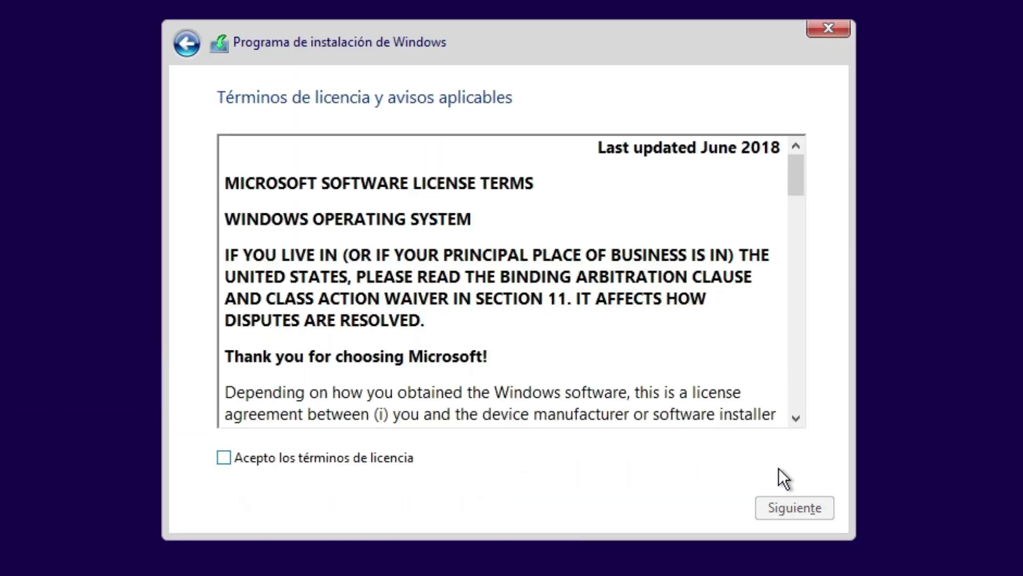
{"action": "left_click", "coordinate": [224, 457]}
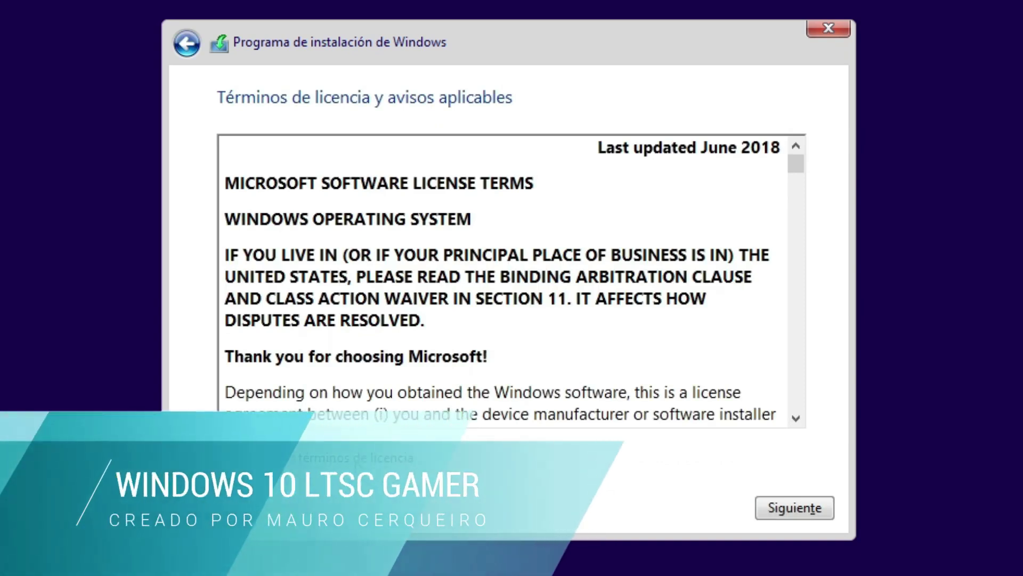
{"action": "left_click", "coordinate": [788, 509]}
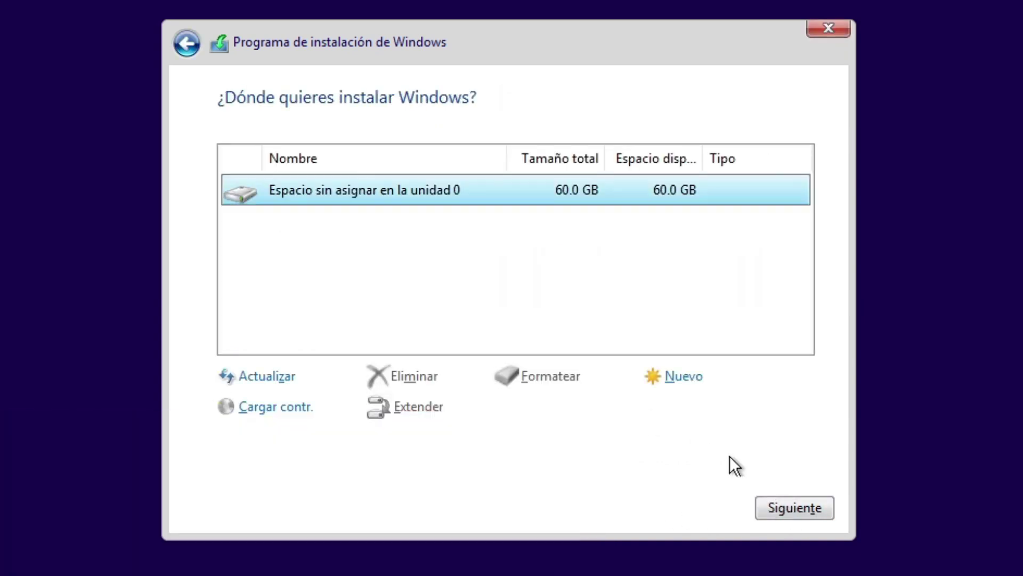
{"action": "left_click", "coordinate": [776, 502]}
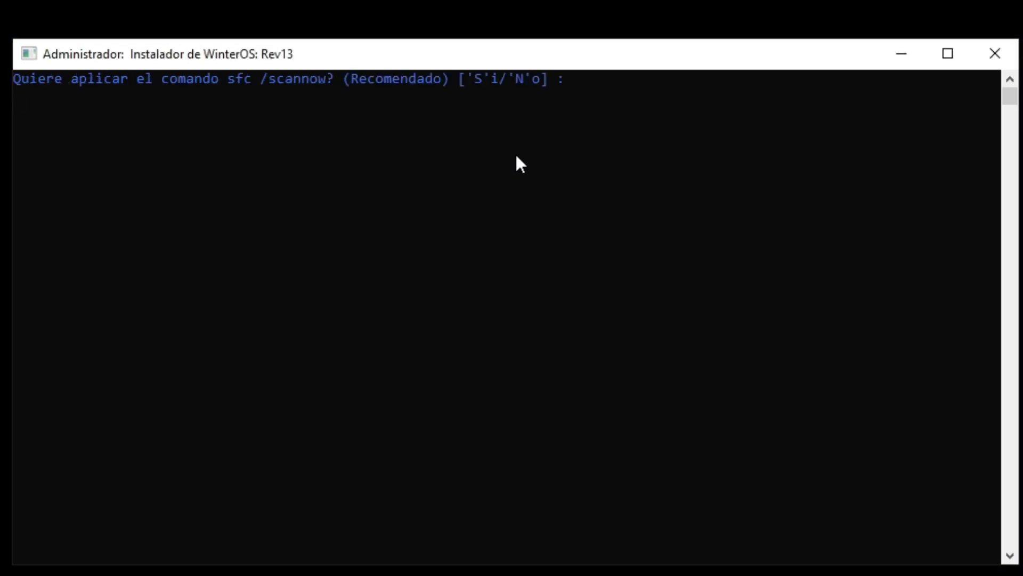
Agree to run the recommended sfc /scannow command in the WinterOS Rev13 installer.
{"action": "type", "text": "s"}
{"action": "key", "text": "Return"}
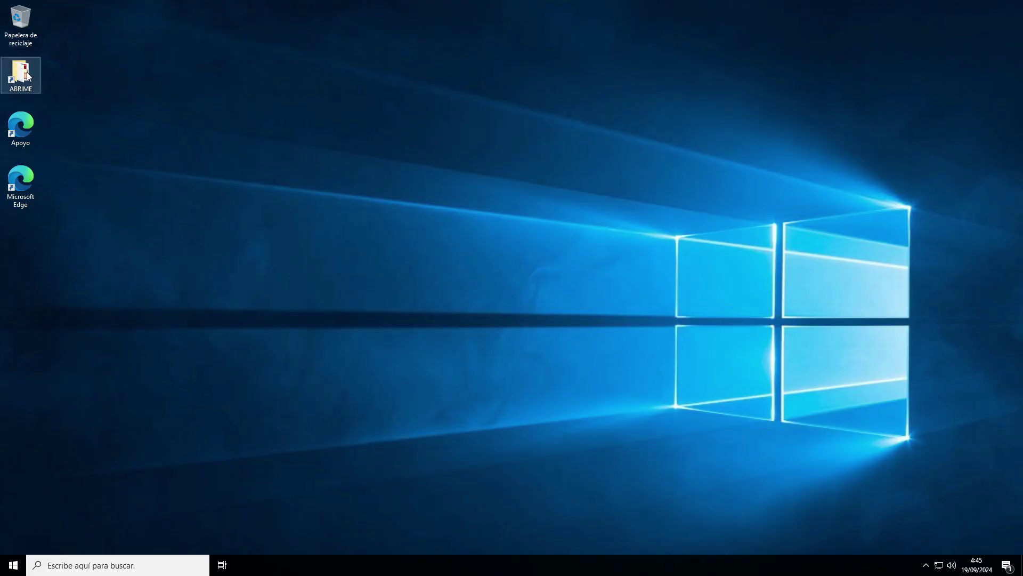
Look over the ABRIME folder's files and the installed apps, and check the Windows version and build with winver.
{"action": "double_click", "coordinate": [29, 85]}
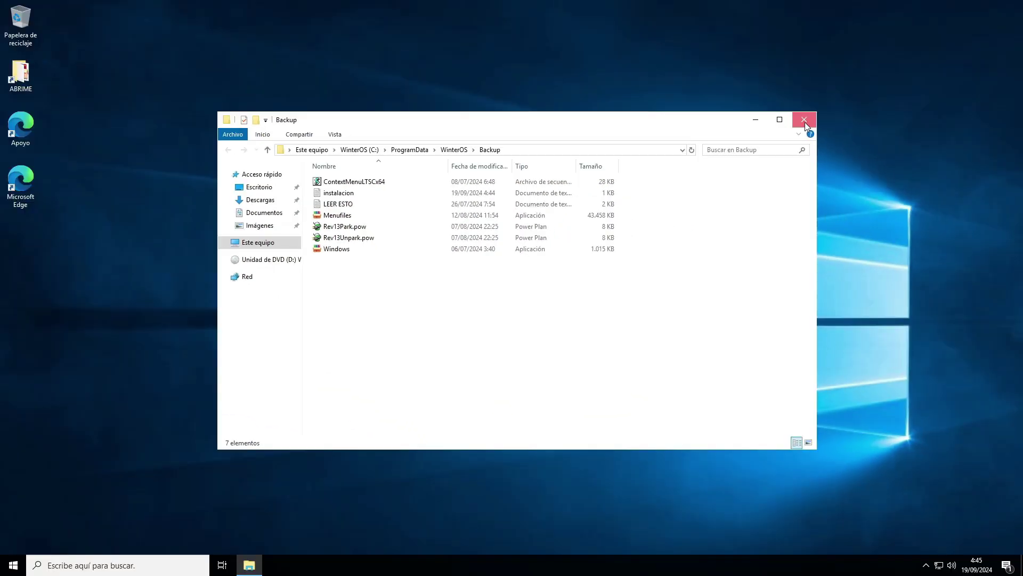
{"action": "left_click", "coordinate": [788, 119]}
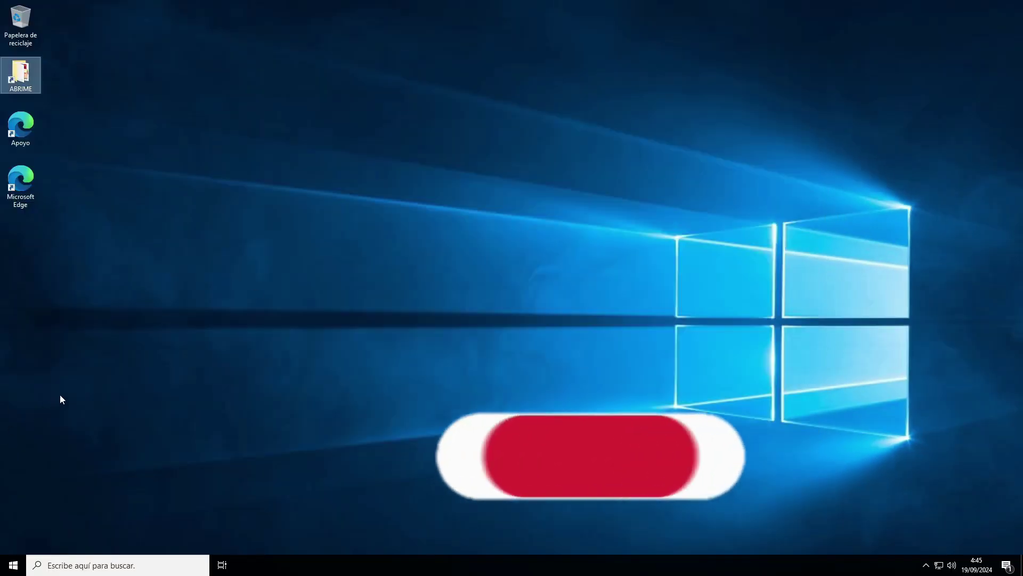
{"action": "left_click", "coordinate": [13, 565]}
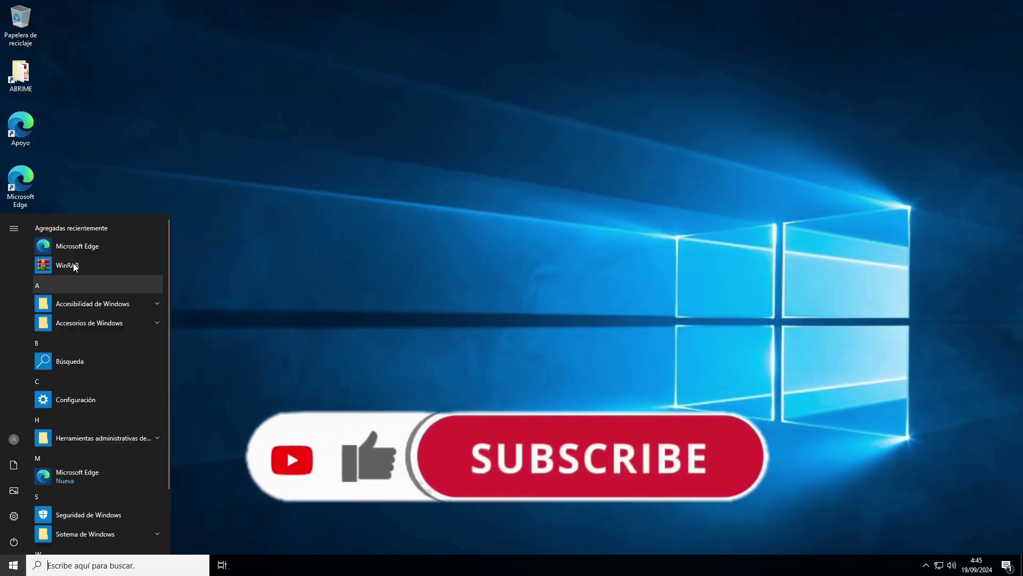
{"action": "type", "text": "winv"}
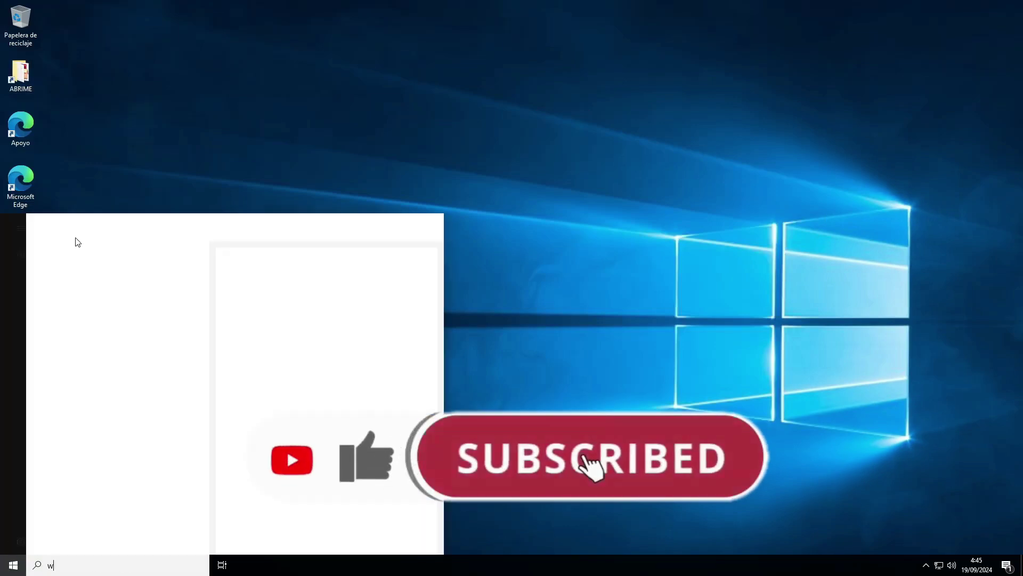
{"action": "type", "text": "er"}
{"action": "key", "text": "Return"}
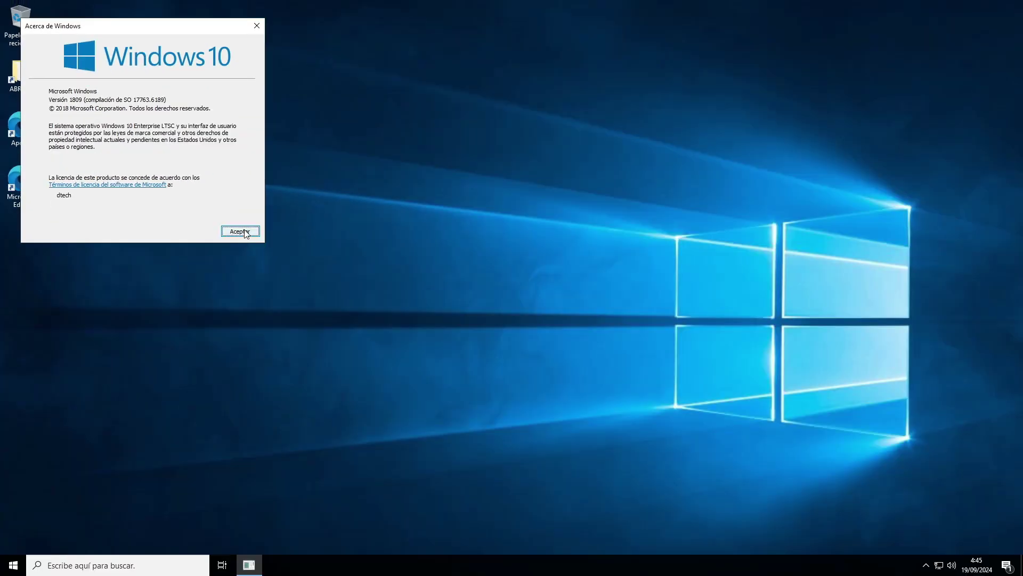
{"action": "left_click", "coordinate": [240, 231]}
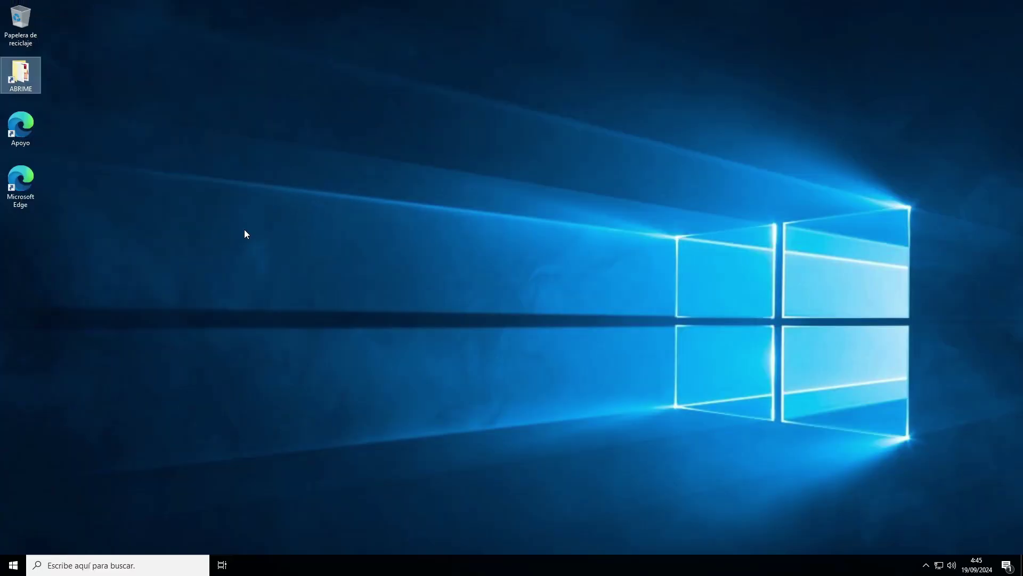
Examine the background processes and the CPU and memory performance in the detailed Task Manager, leaving Task Manager closed.
{"action": "right_click", "coordinate": [571, 564]}
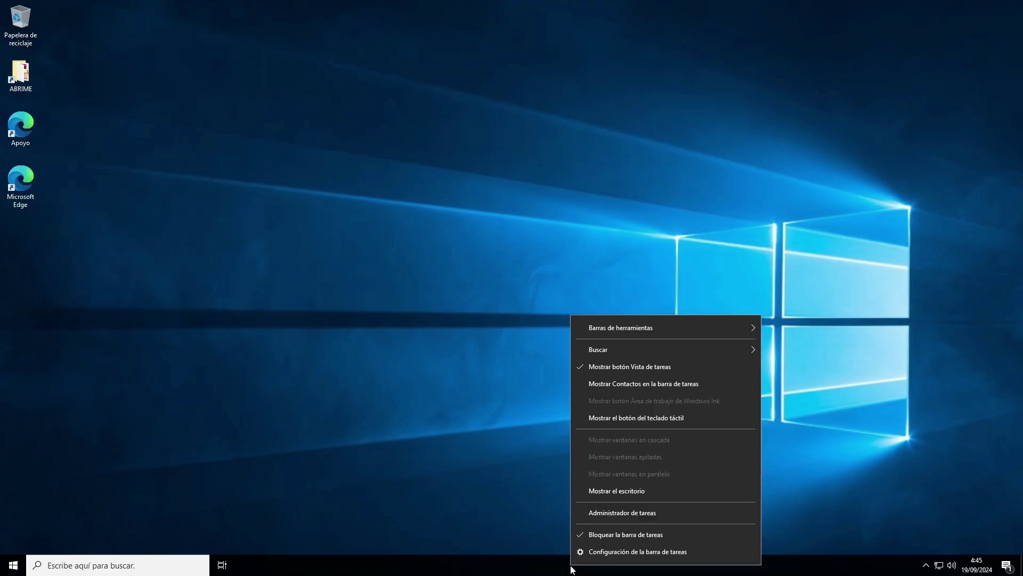
{"action": "left_click", "coordinate": [613, 516]}
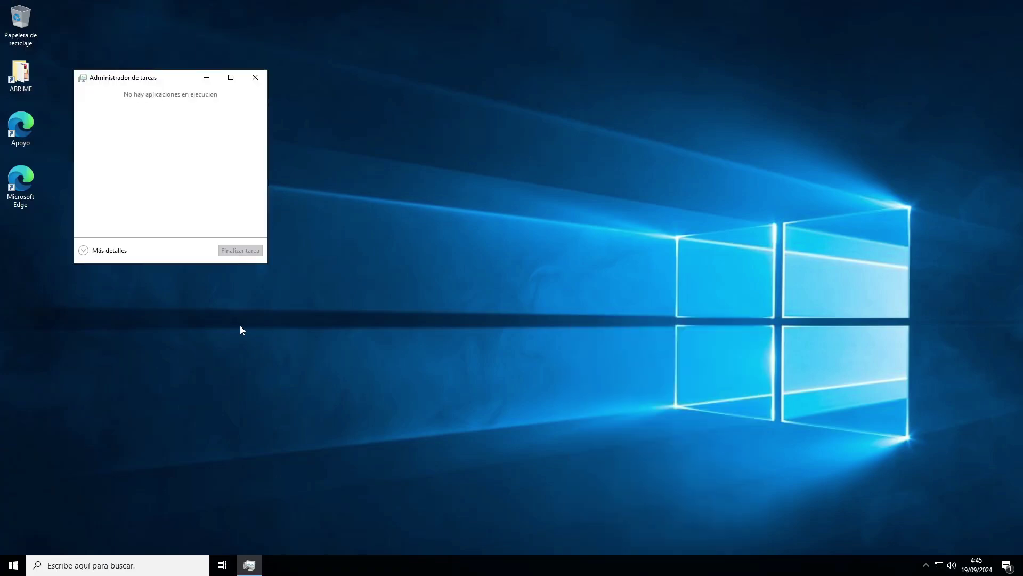
{"action": "left_click", "coordinate": [84, 250]}
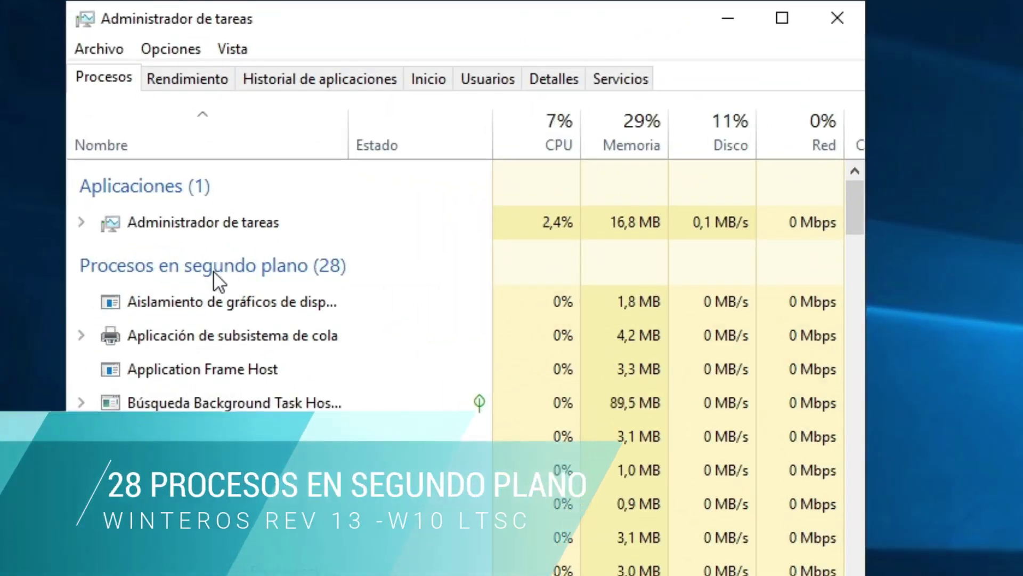
{"action": "left_click", "coordinate": [188, 78]}
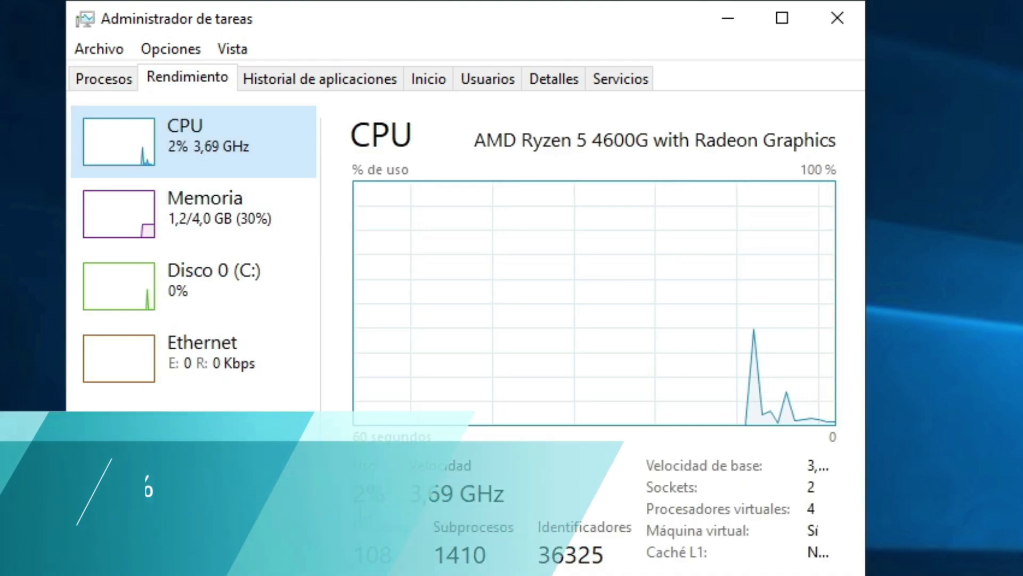
{"action": "left_click", "coordinate": [237, 229]}
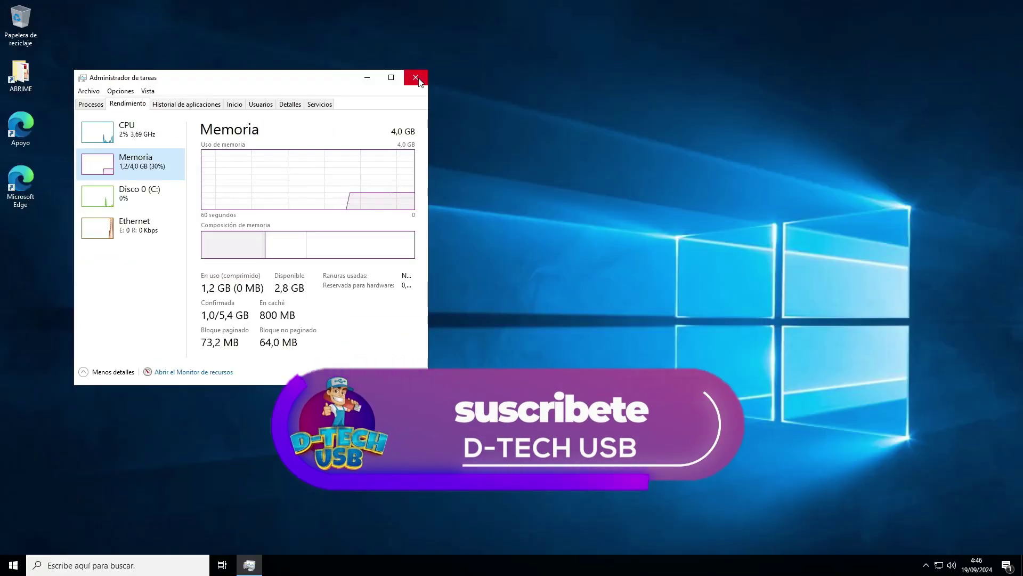
{"action": "left_click", "coordinate": [417, 78]}
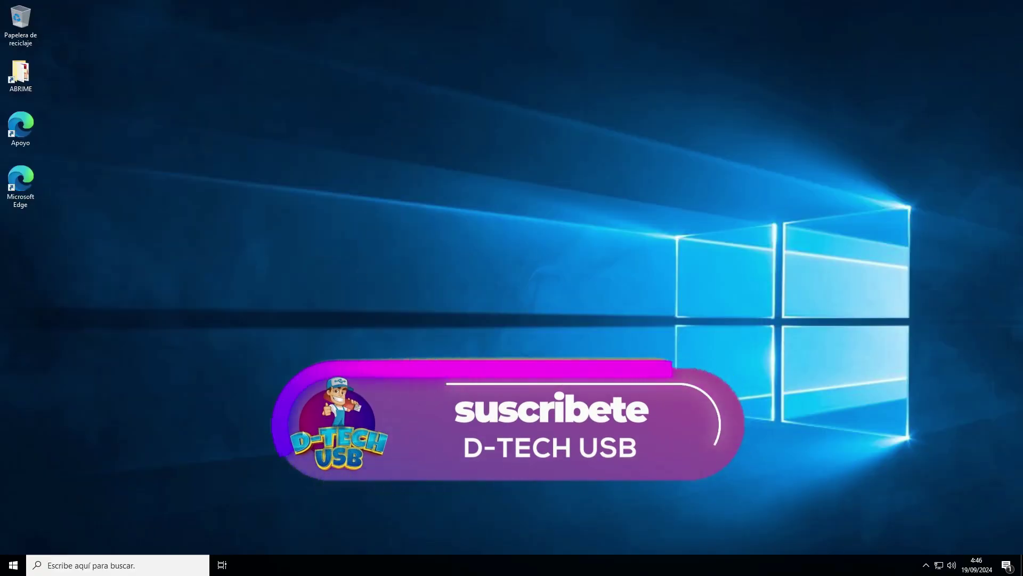
Check the used and free space in the WinterOS (C:) drive's properties, leaving File Explorer closed.
{"action": "key", "text": "super+e"}
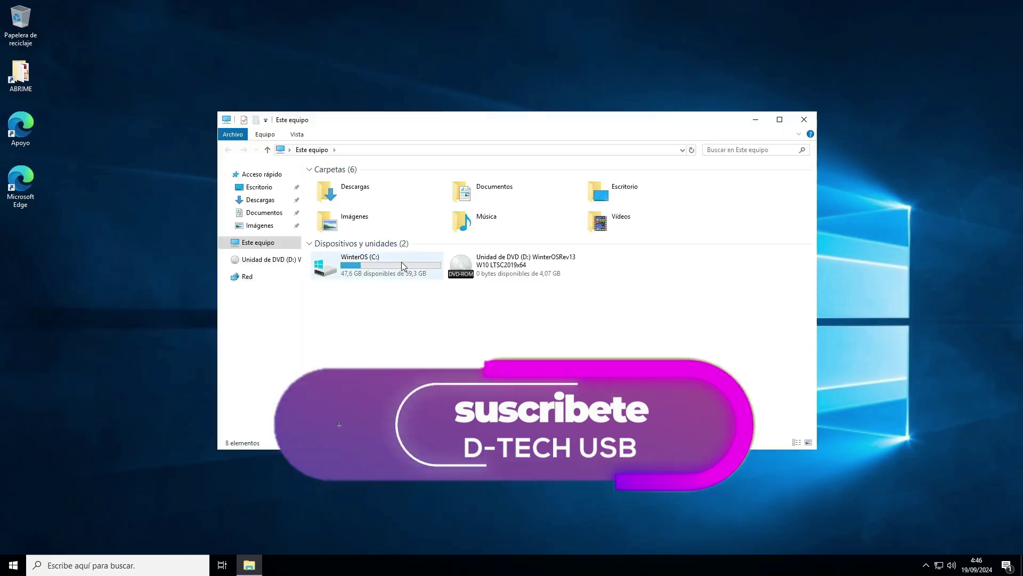
{"action": "right_click", "coordinate": [402, 263]}
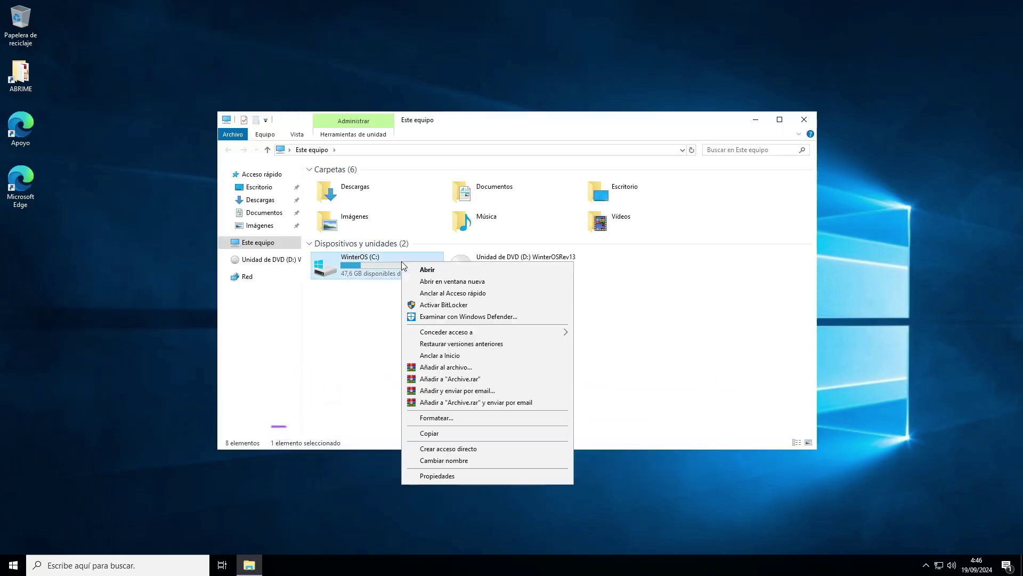
{"action": "left_click", "coordinate": [423, 474]}
{"action": "left_click_drag", "start_coordinate": [483, 262], "coordinate": [712, 148]}
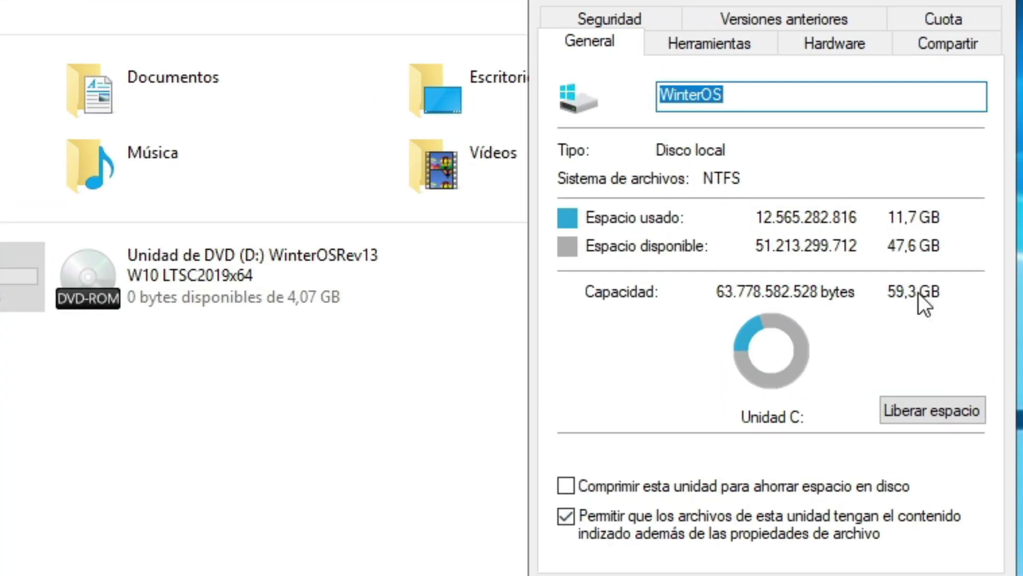
{"action": "left_click", "coordinate": [820, 146]}
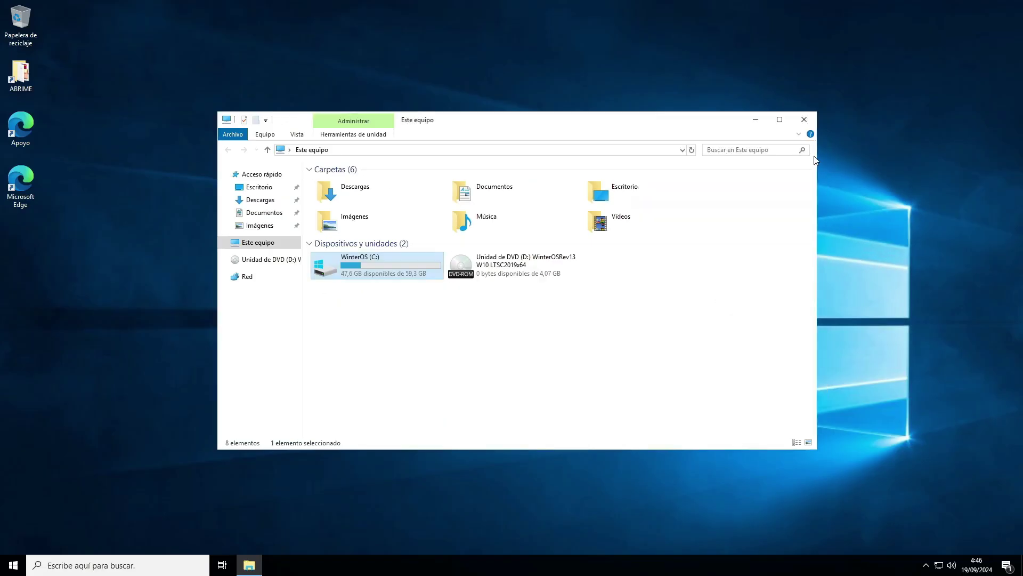
{"action": "left_click", "coordinate": [805, 119]}
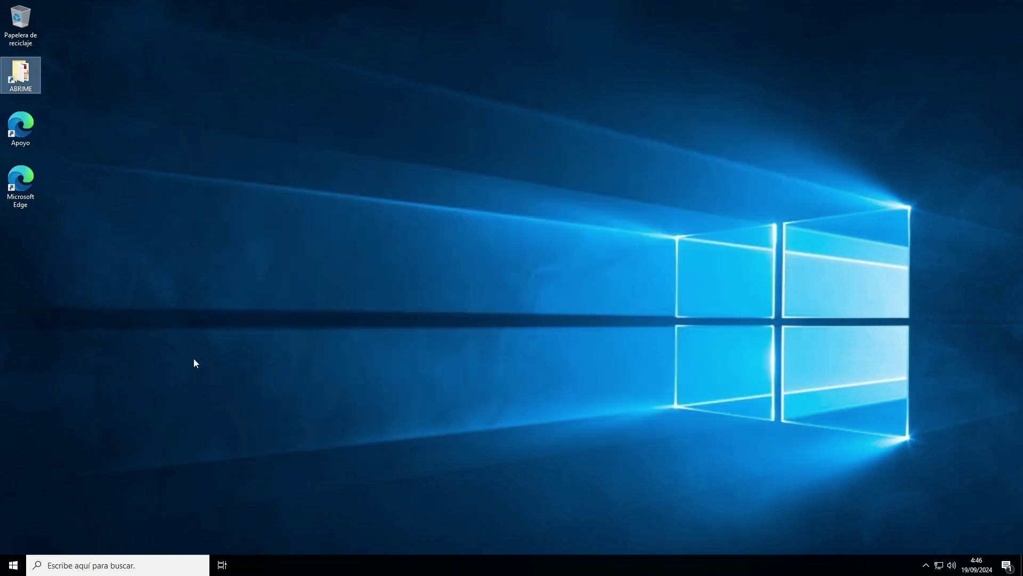
Open Control Panel with the control command and review the installed programs and the installed Windows updates.
{"action": "key", "text": "super+r"}
{"action": "type", "text": "c"}
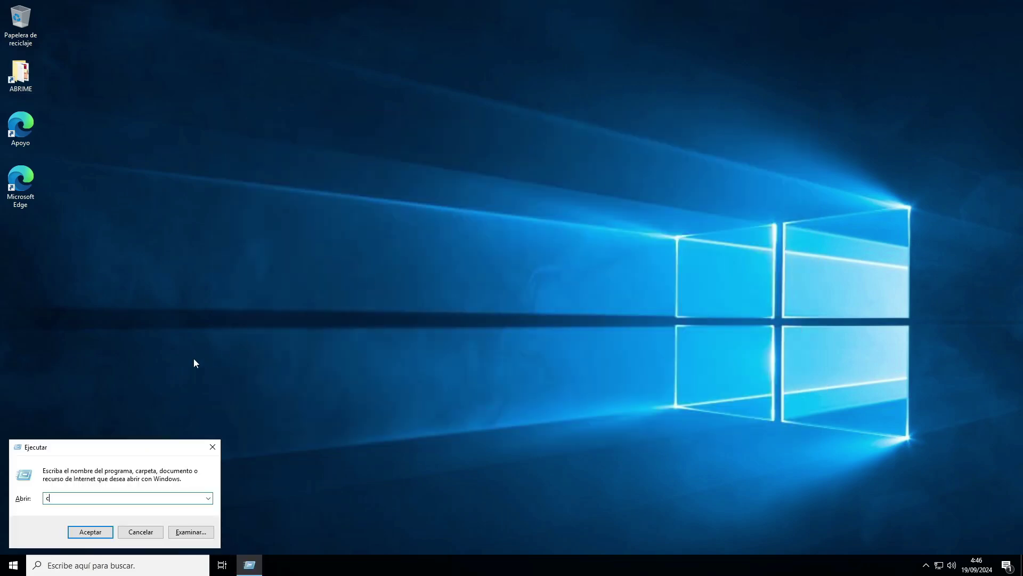
{"action": "type", "text": "ontrol"}
{"action": "key", "text": "Return"}
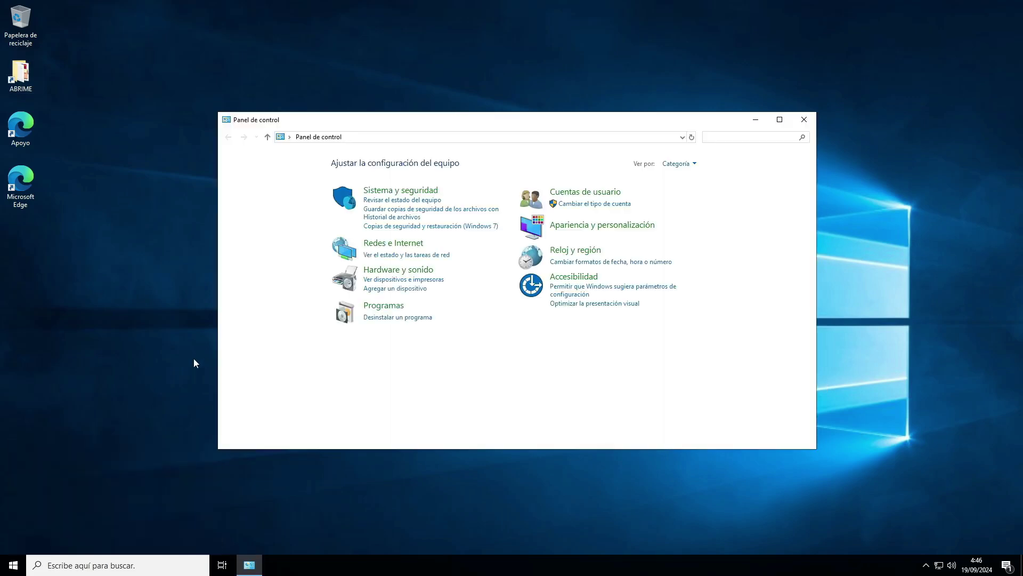
{"action": "left_click", "coordinate": [394, 318]}
{"action": "left_click_drag", "start_coordinate": [478, 126], "coordinate": [486, 39]}
{"action": "left_click", "coordinate": [310, 171]}
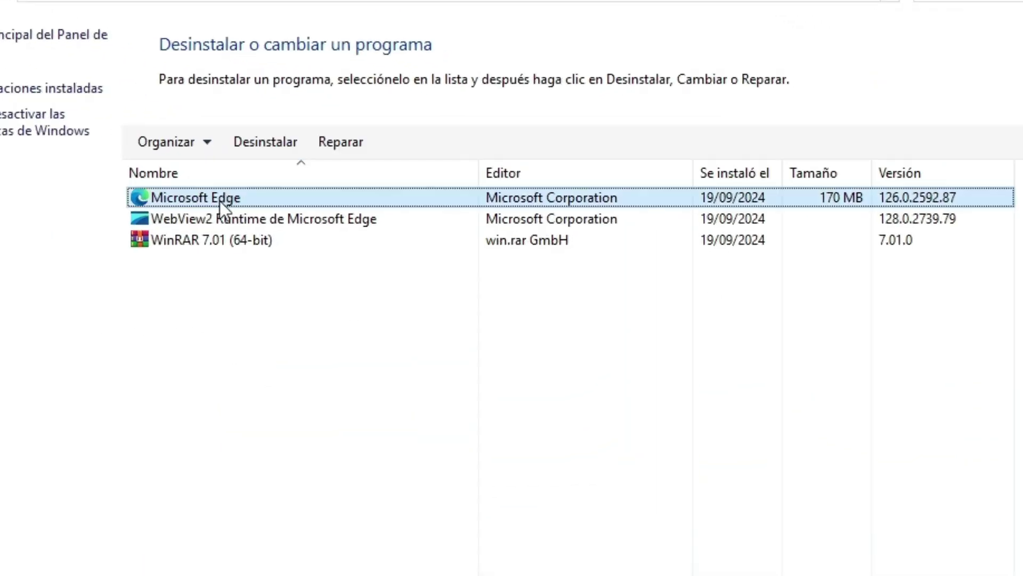
{"action": "left_click", "coordinate": [301, 189]}
{"action": "left_click", "coordinate": [208, 240]}
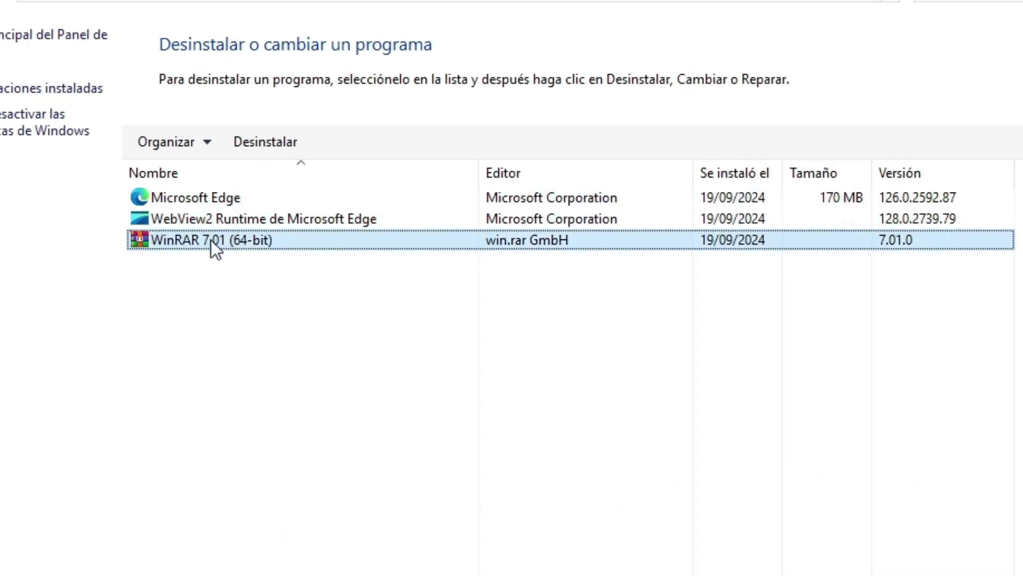
{"action": "left_click", "coordinate": [48, 89]}
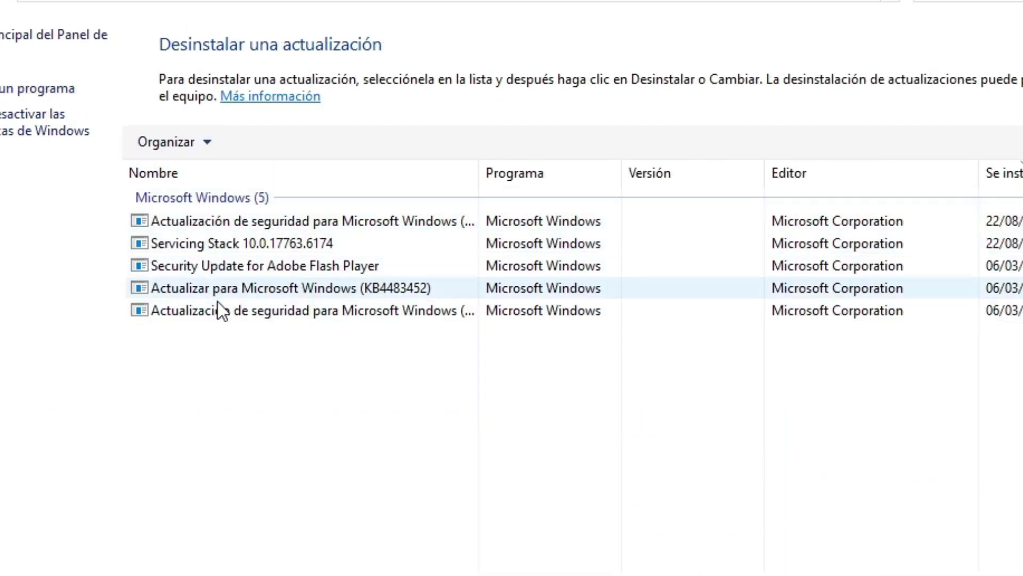
Review the list of Windows features, including .NET Framework 3.5, and leave it without changing anything.
{"action": "left_click", "coordinate": [38, 124]}
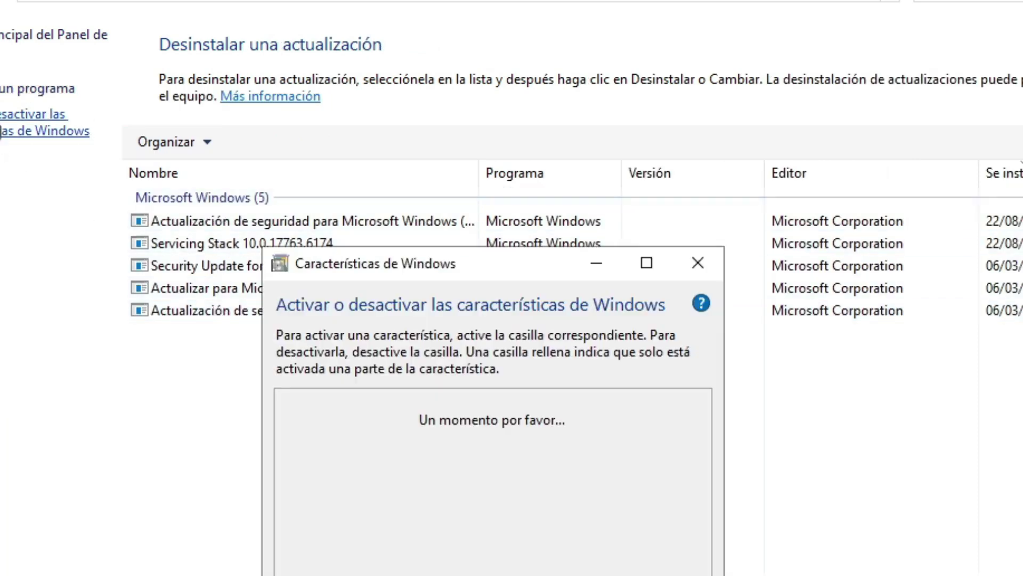
{"action": "left_click_drag", "start_coordinate": [452, 267], "coordinate": [516, 32]}
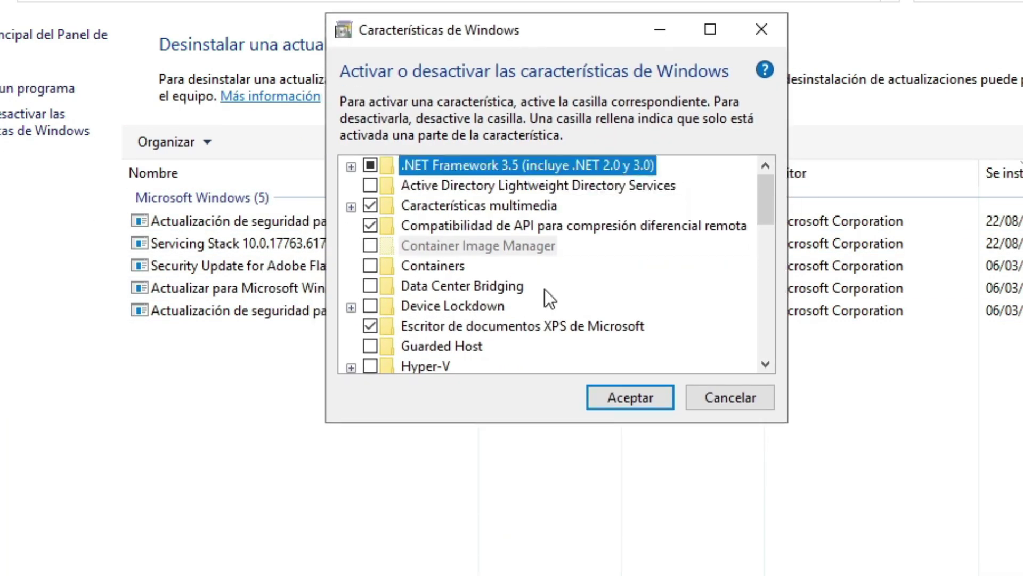
{"action": "scroll", "coordinate": [545, 288], "scroll_direction": "down", "scroll_amount": 3}
{"action": "scroll", "coordinate": [545, 289], "scroll_direction": "up", "scroll_amount": 2}
{"action": "scroll", "coordinate": [544, 289], "scroll_direction": "up", "scroll_amount": 2}
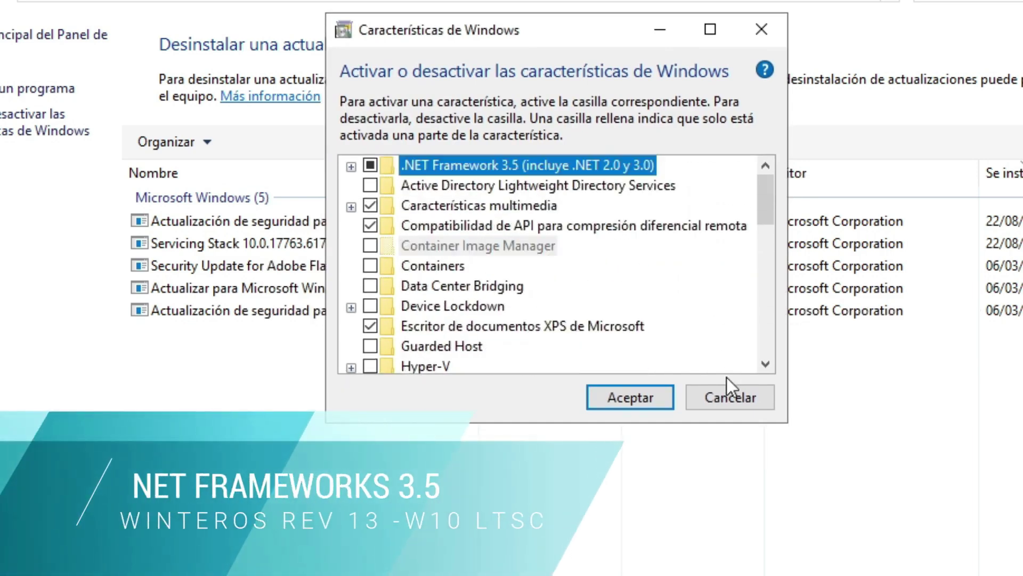
{"action": "left_click", "coordinate": [725, 399]}
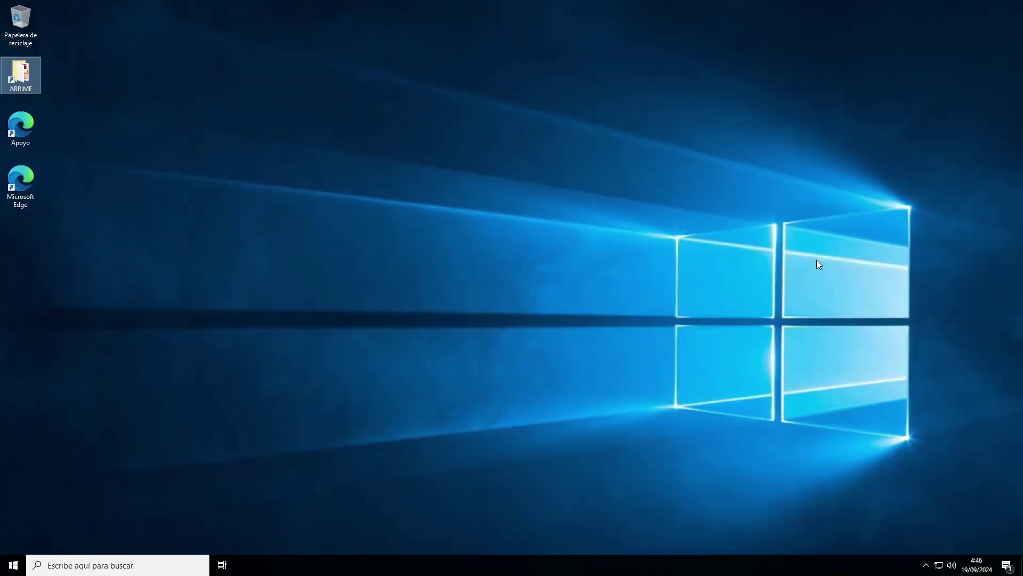
Browse the WinterOS tool categories in the desktop's extended context options and launch Configurar Visualizacion from WinterOS Visual.
{"action": "right_click", "coordinate": [862, 27]}
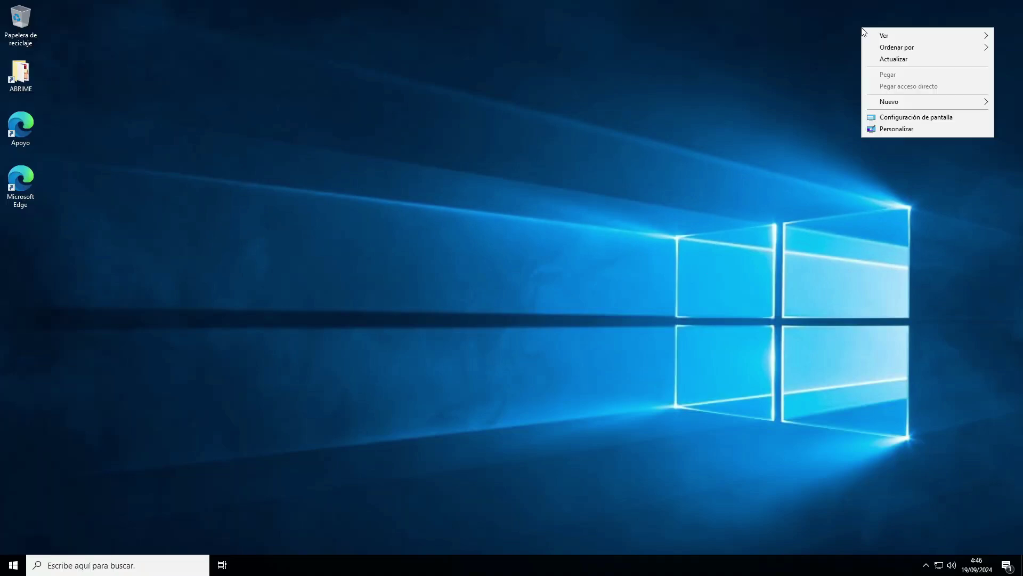
{"action": "left_click", "coordinate": [814, 130]}
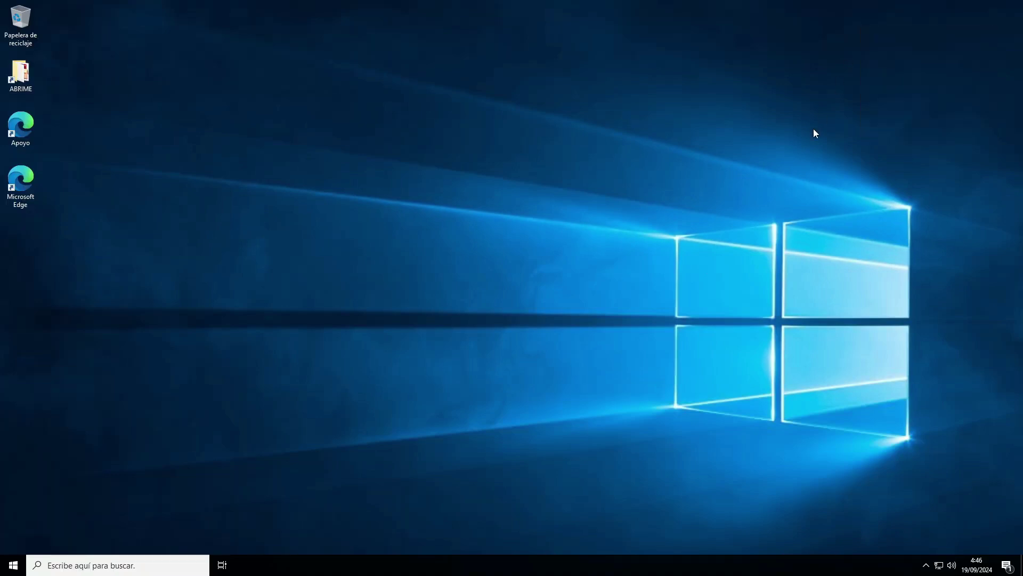
{"action": "right_click", "coordinate": [877, 25], "text": "shift"}
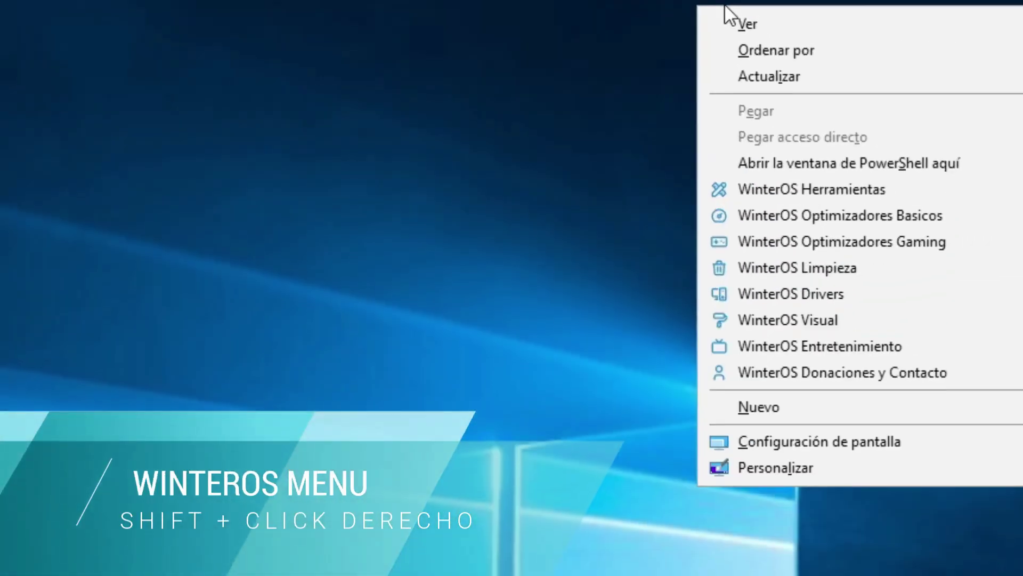
{"action": "mouse_move", "coordinate": [757, 167]}
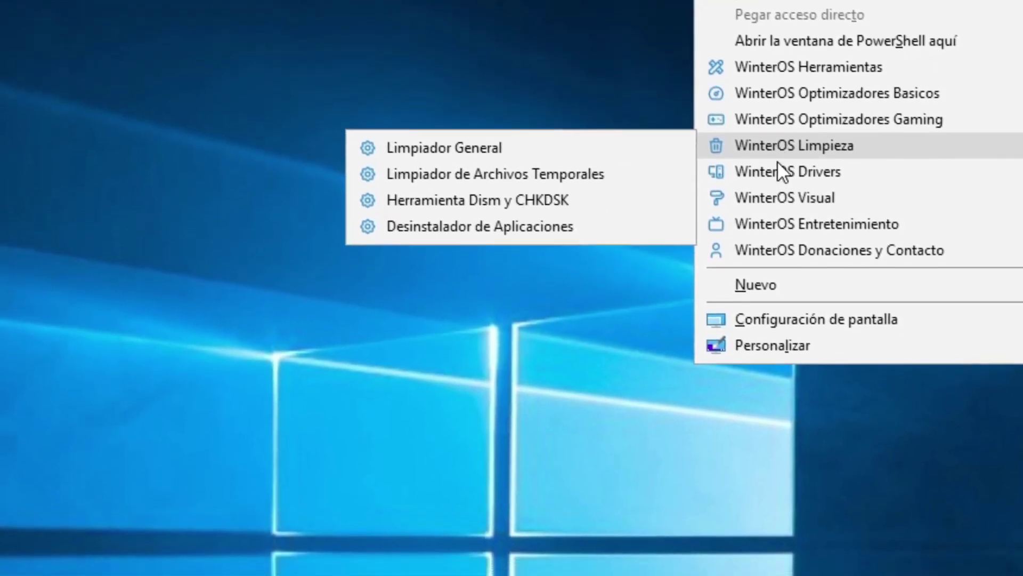
{"action": "mouse_move", "coordinate": [778, 188]}
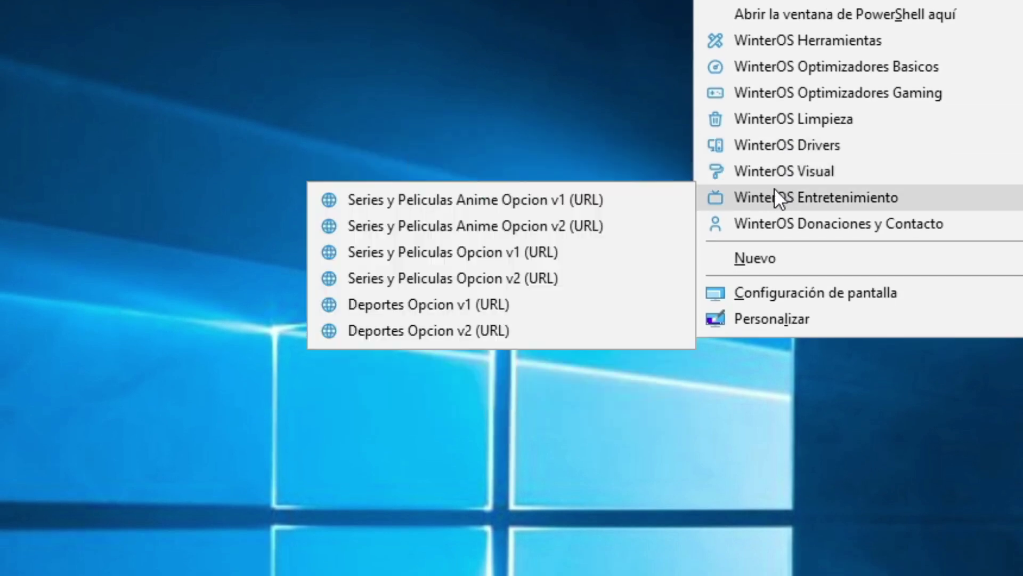
{"action": "mouse_move", "coordinate": [776, 218]}
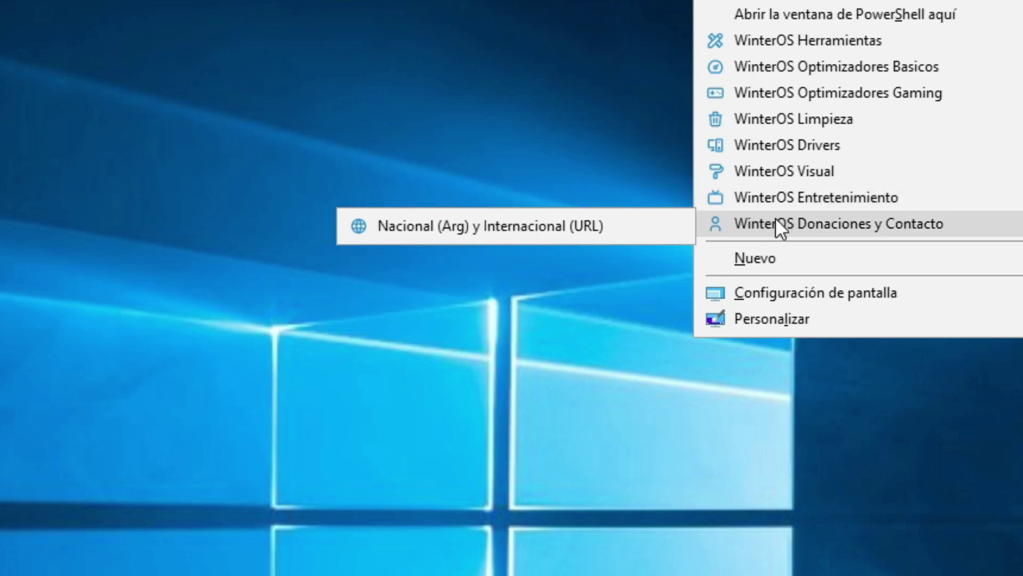
{"action": "mouse_move", "coordinate": [782, 171]}
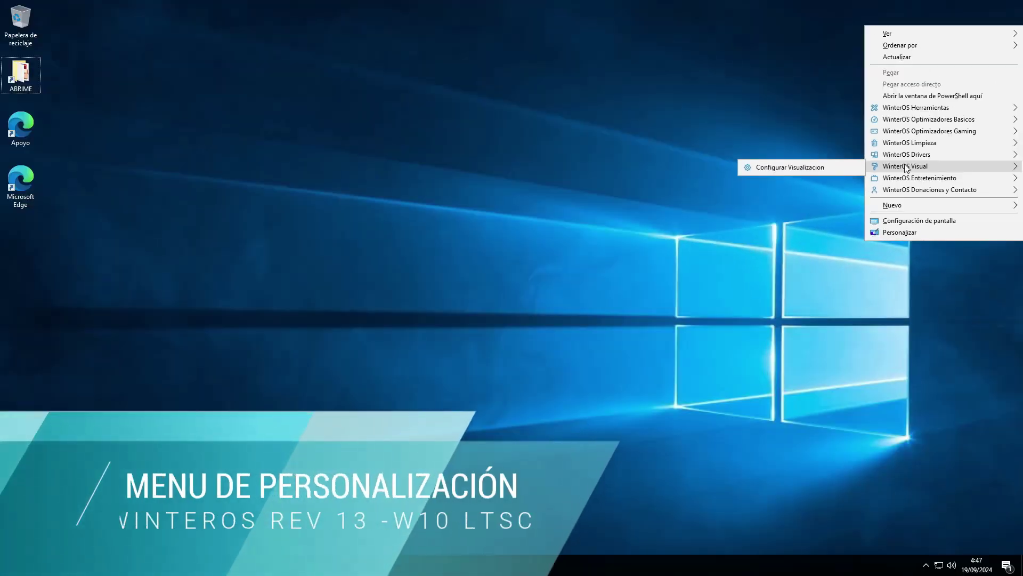
{"action": "left_click", "coordinate": [817, 168]}
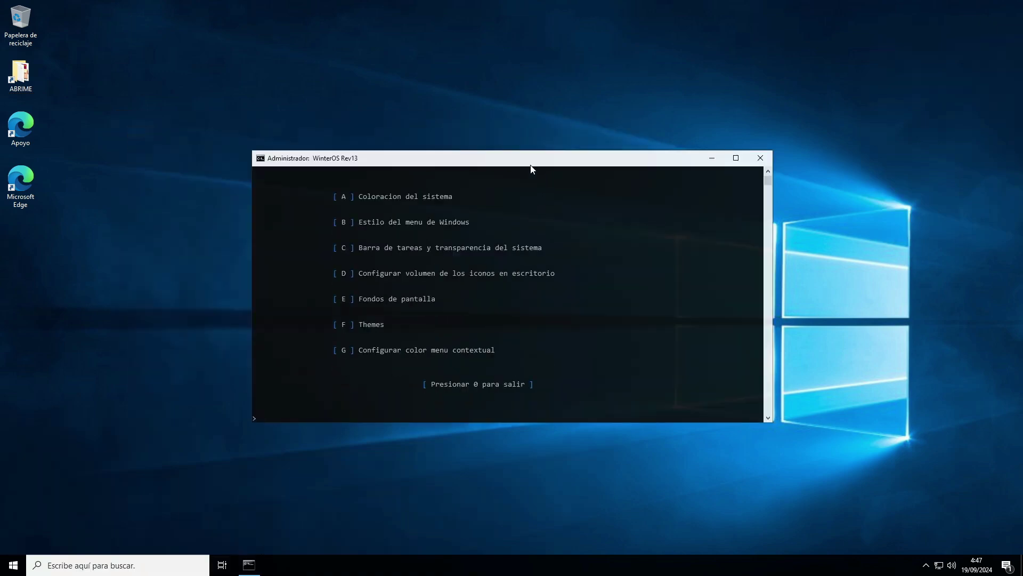
Open the Themes option of the WinterOS visual configuration, apply the installed WinterOS theme and close both windows.
{"action": "left_click_drag", "start_coordinate": [528, 162], "coordinate": [569, 114]}
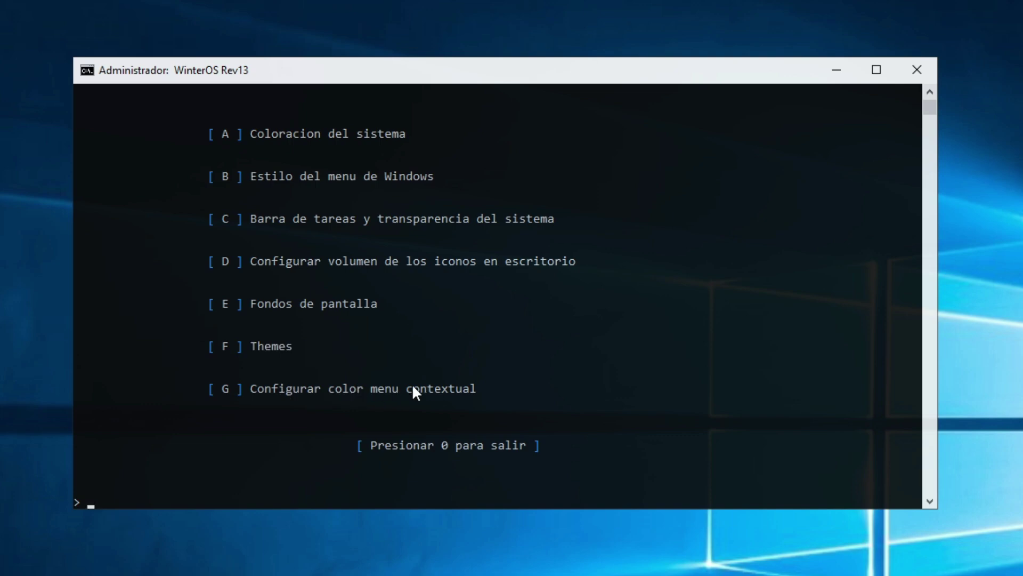
{"action": "type", "text": "f"}
{"action": "key", "text": "Return"}
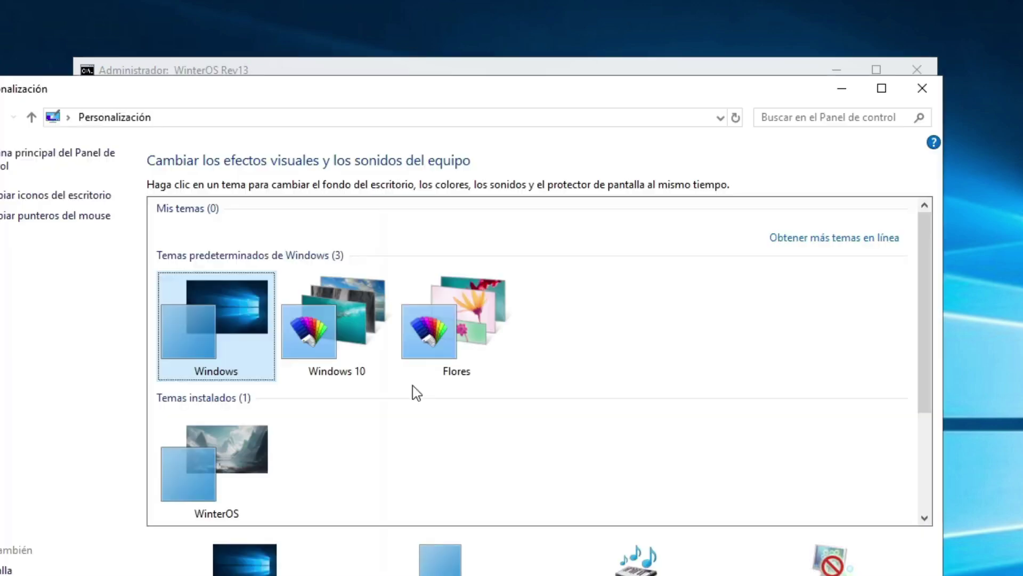
{"action": "left_click", "coordinate": [247, 453]}
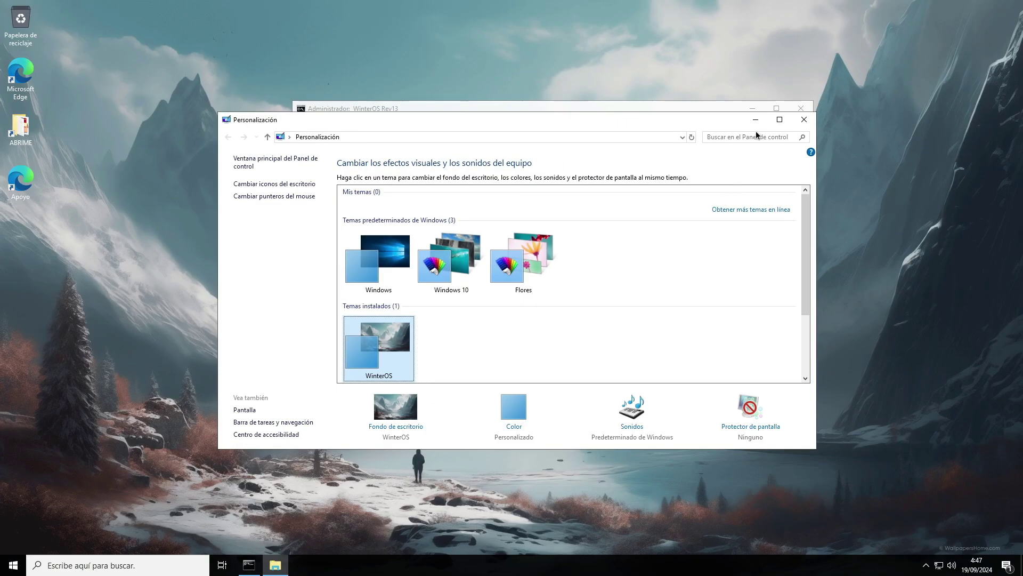
{"action": "left_click", "coordinate": [803, 120]}
{"action": "left_click", "coordinate": [802, 109]}
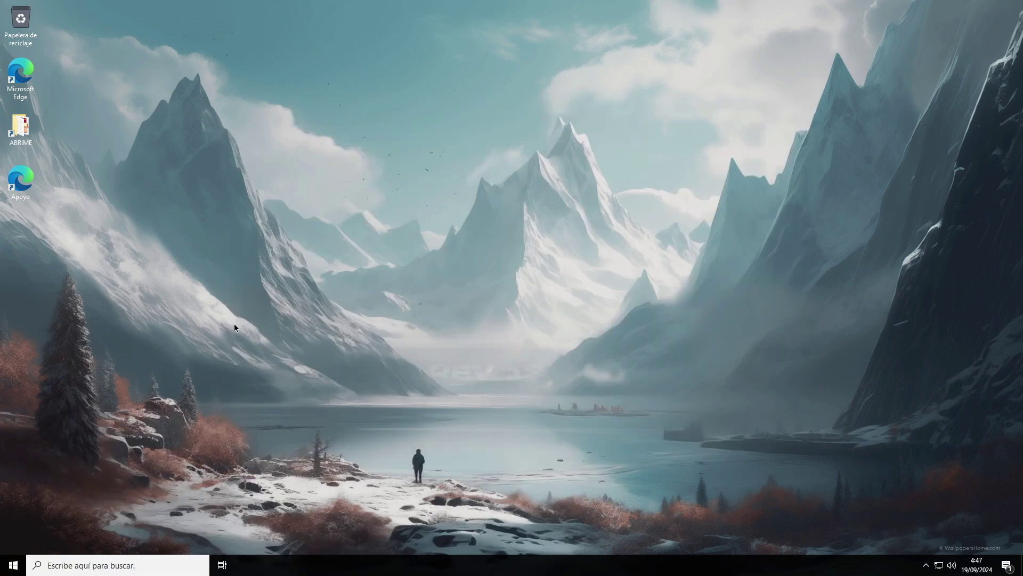
Open Windows Settings full screen and check the Windows Update status in Actualización y seguridad.
{"action": "left_click", "coordinate": [13, 565]}
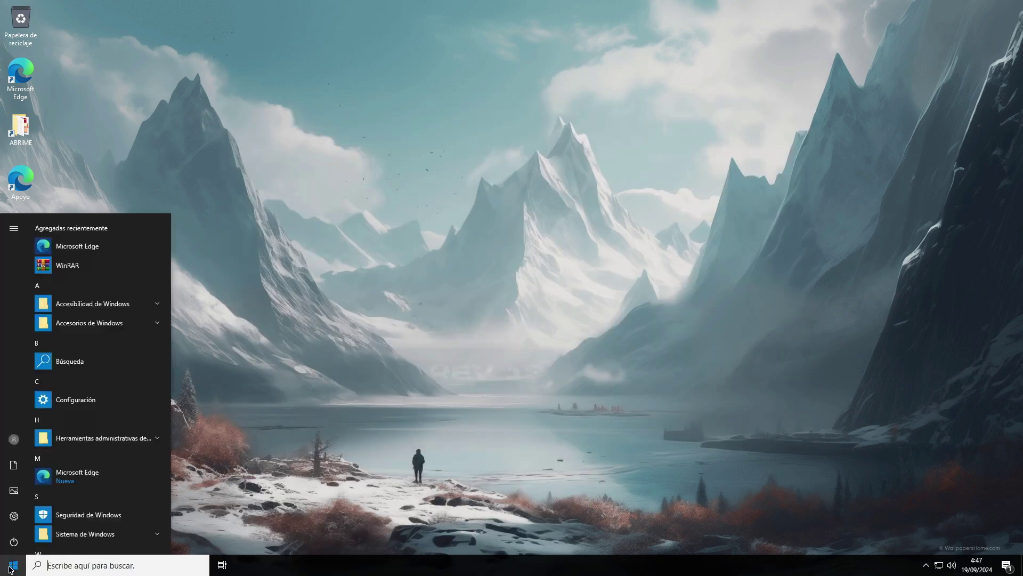
{"action": "left_click", "coordinate": [13, 516]}
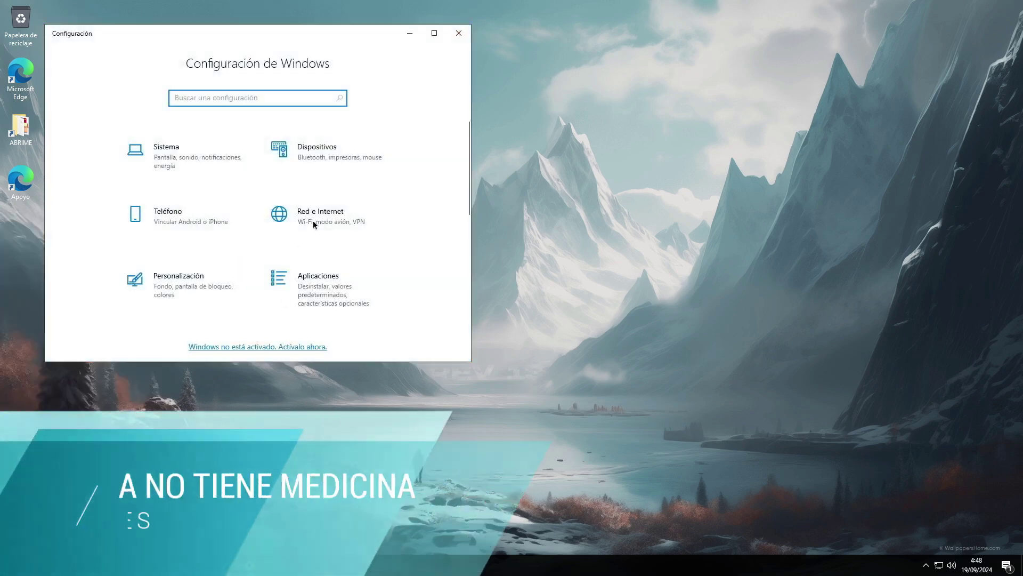
{"action": "left_click", "coordinate": [439, 36]}
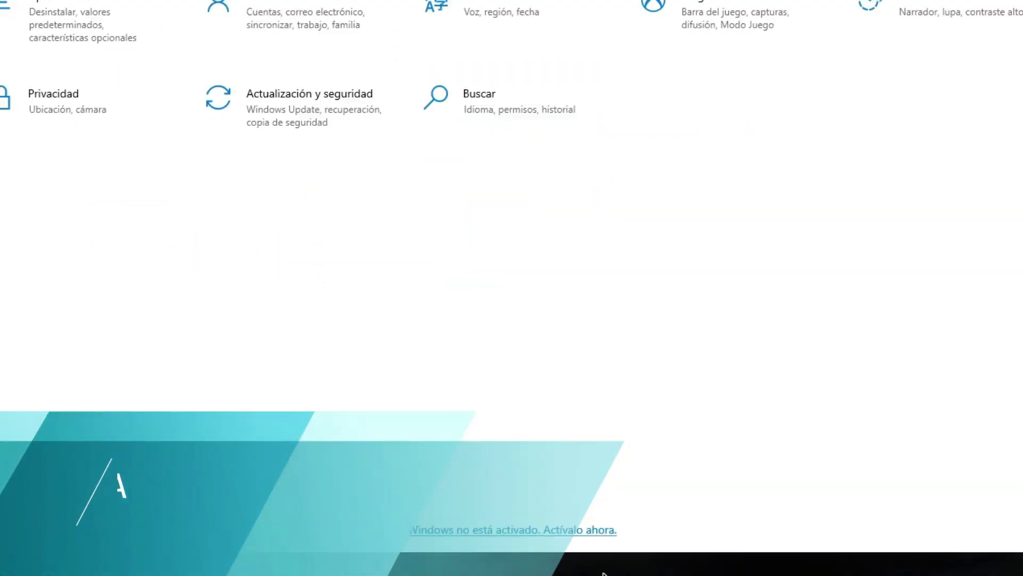
{"action": "left_click", "coordinate": [495, 496]}
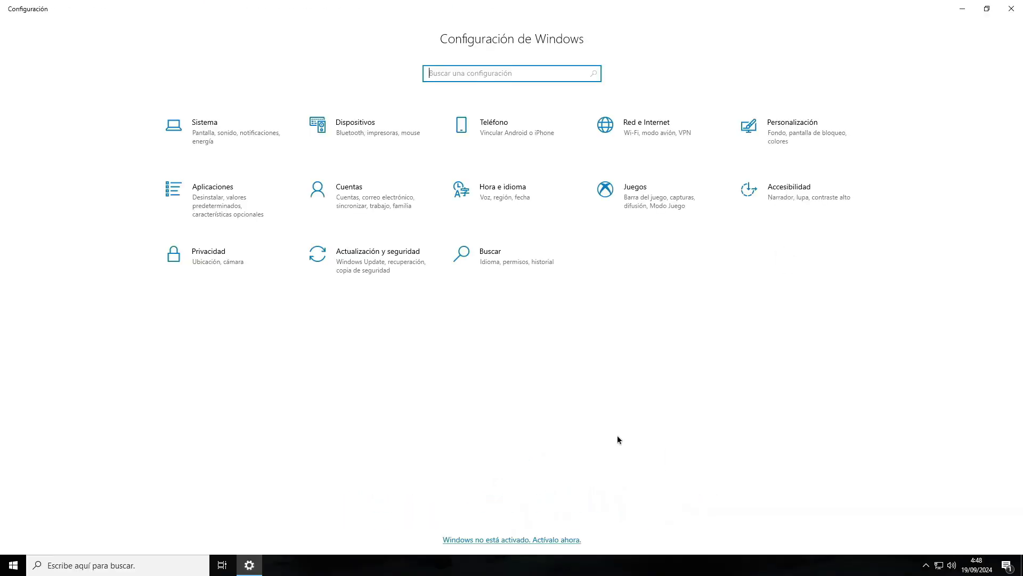
{"action": "left_click", "coordinate": [367, 278]}
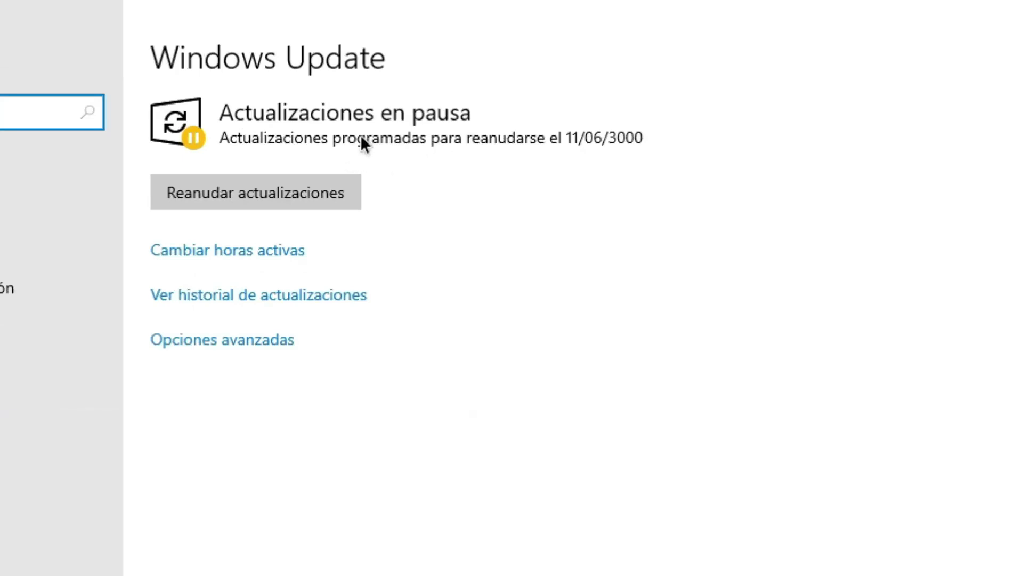
Review Windows Security and its Protección antivirus y contra amenazas page, leaving Windows Security and Settings closed.
{"action": "left_click", "coordinate": [70, 174]}
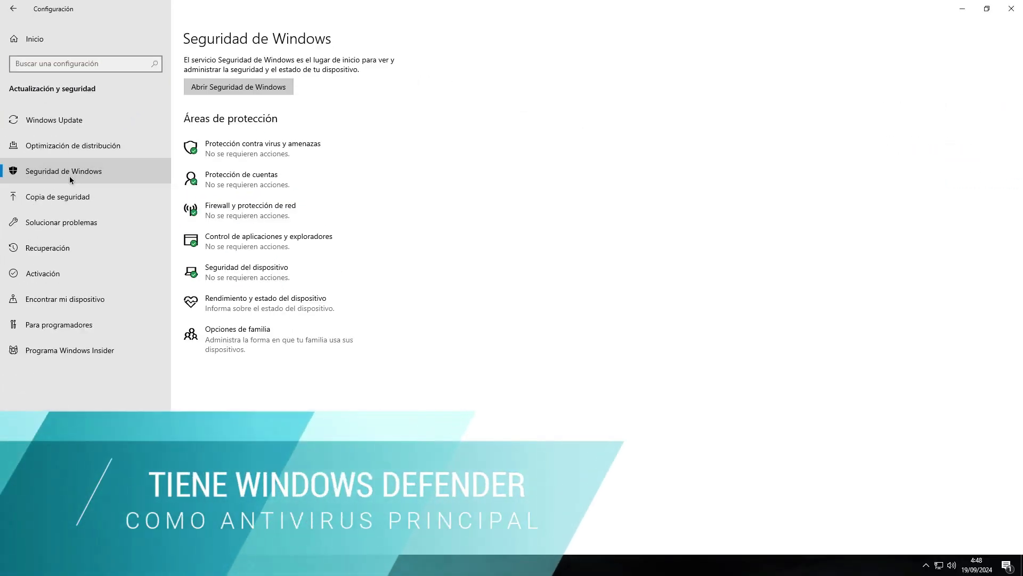
{"action": "left_click", "coordinate": [235, 87]}
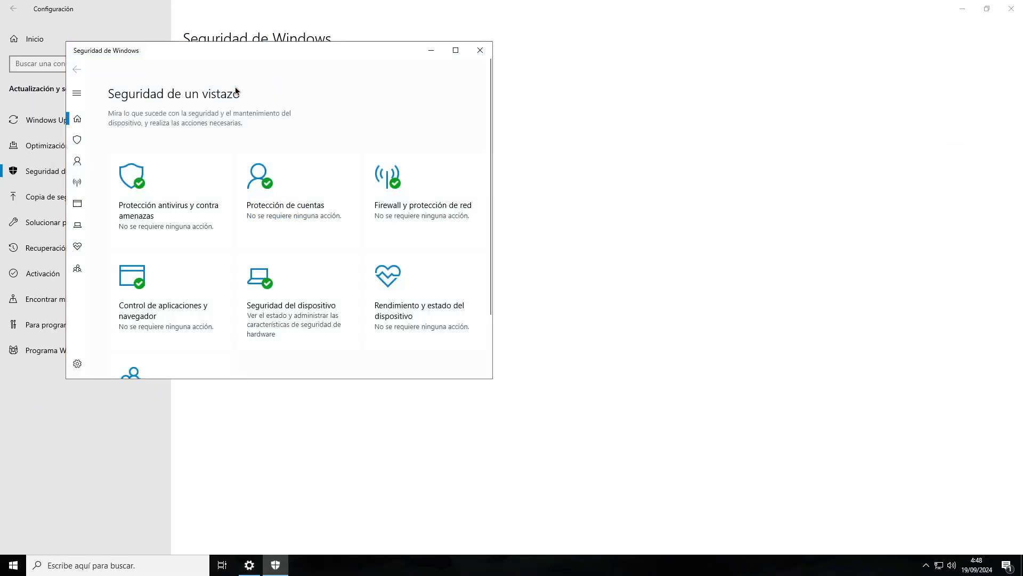
{"action": "left_click", "coordinate": [457, 52]}
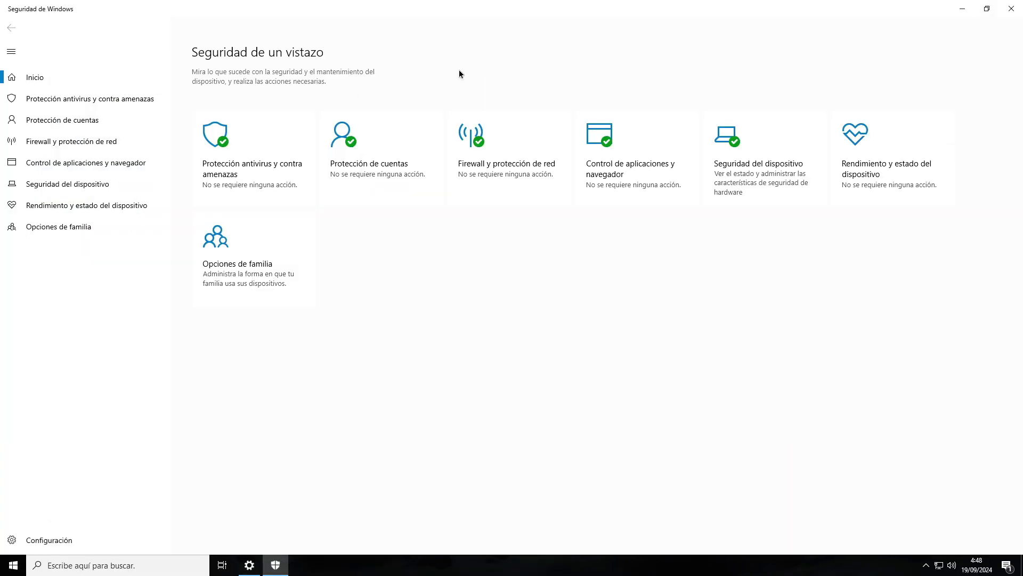
{"action": "left_click", "coordinate": [258, 164]}
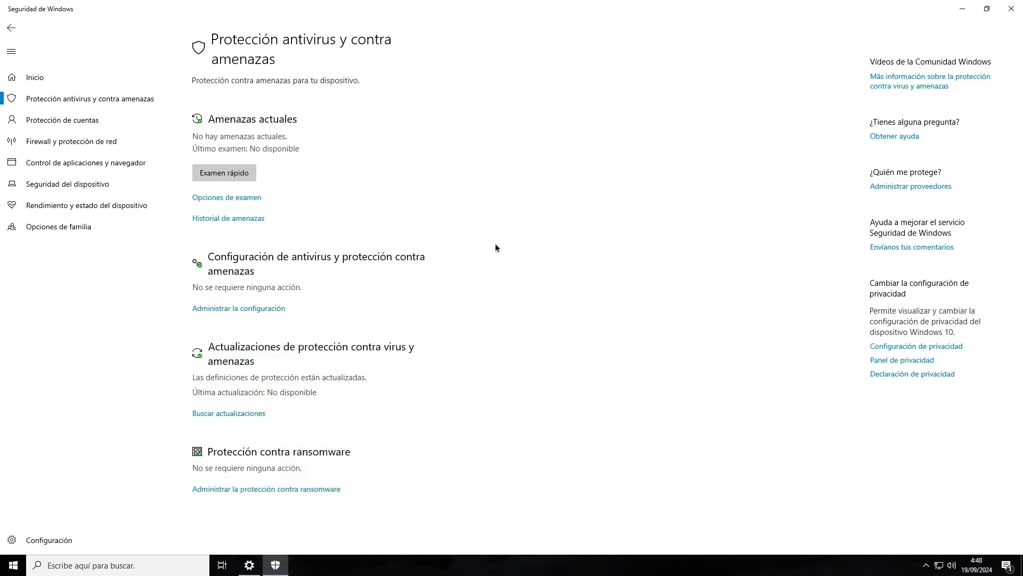
{"action": "left_click", "coordinate": [1013, 9]}
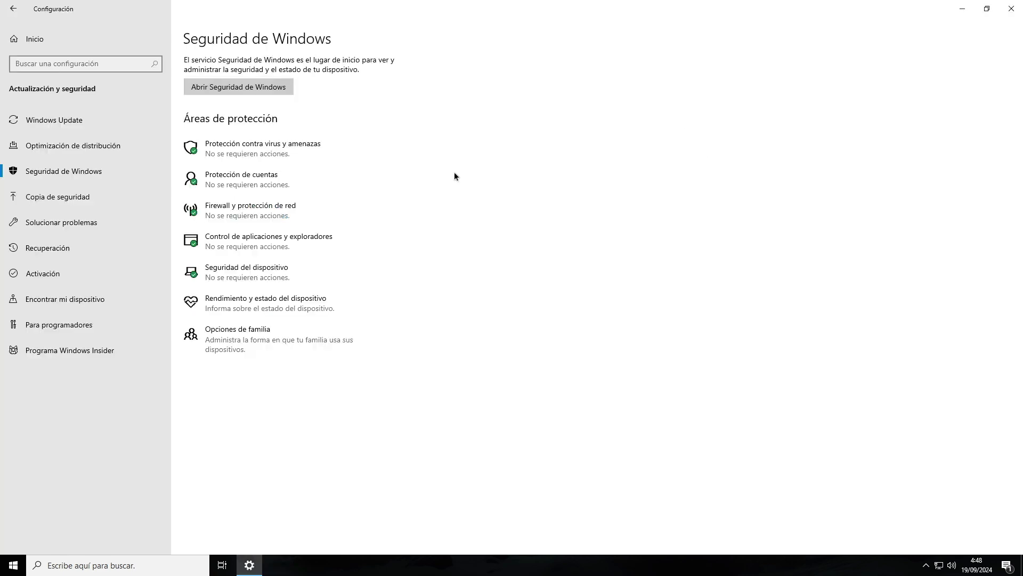
{"action": "left_click", "coordinate": [1020, 10]}
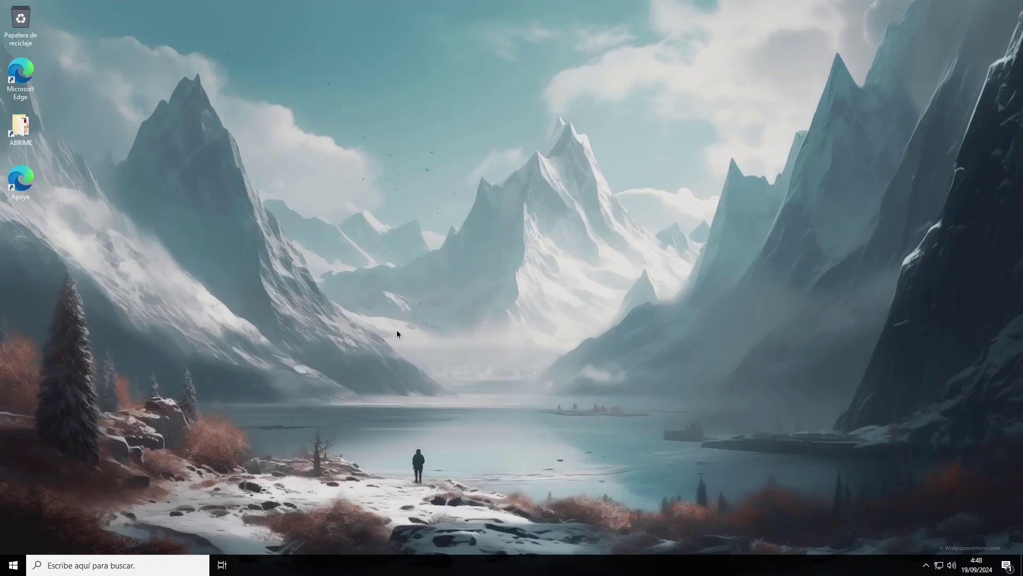
Review the installed applications in the Aplicaciones y características settings, leaving Settings closed.
{"action": "left_click", "coordinate": [13, 565]}
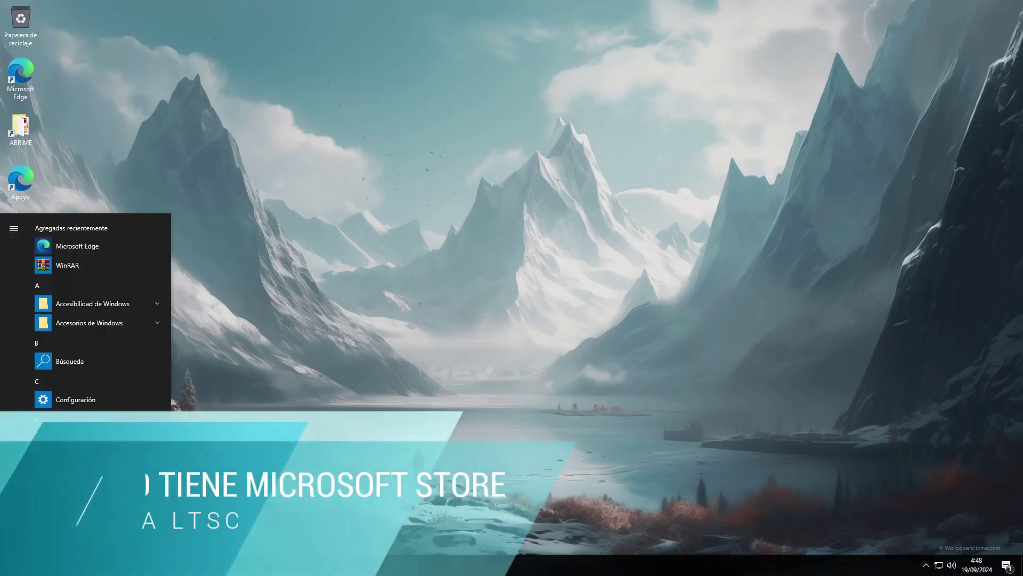
{"action": "left_click", "coordinate": [85, 402]}
{"action": "left_click", "coordinate": [222, 208]}
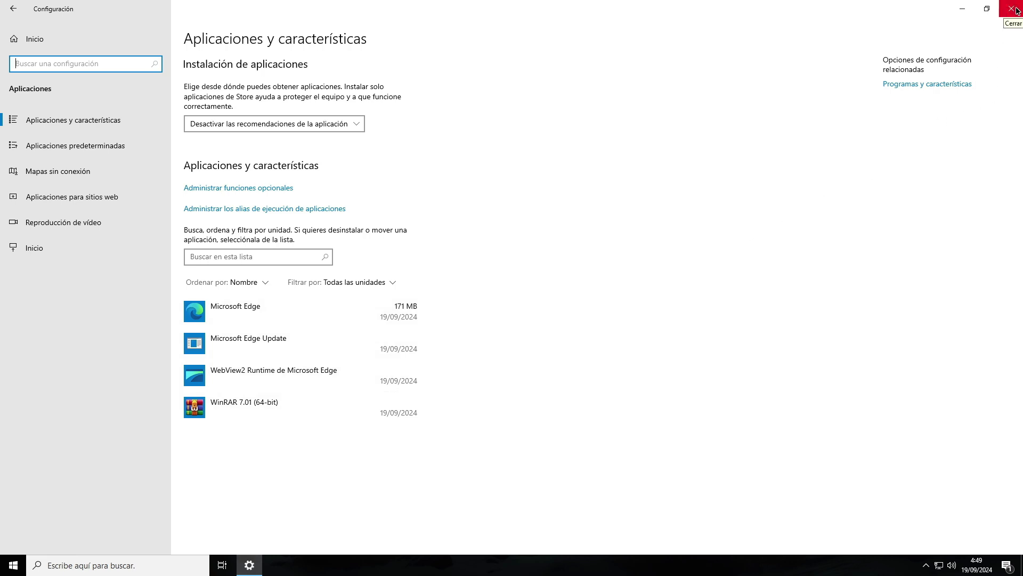
{"action": "left_click", "coordinate": [1012, 9]}
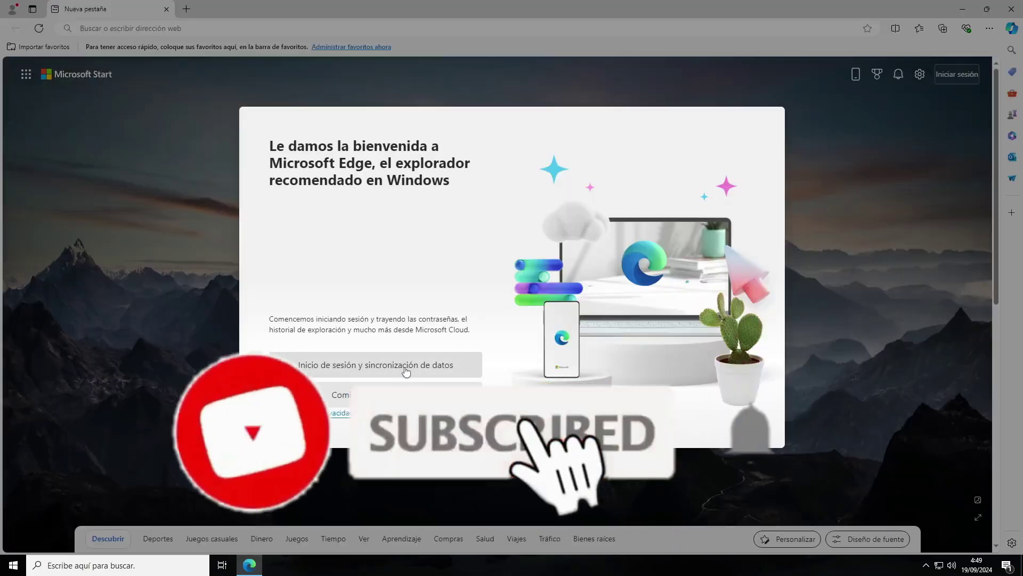
Complete Microsoft Edge's welcome setup without signing in, choosing No permitir for both browsing-data requests and declining optional diagnostic data.
{"action": "left_click", "coordinate": [299, 395]}
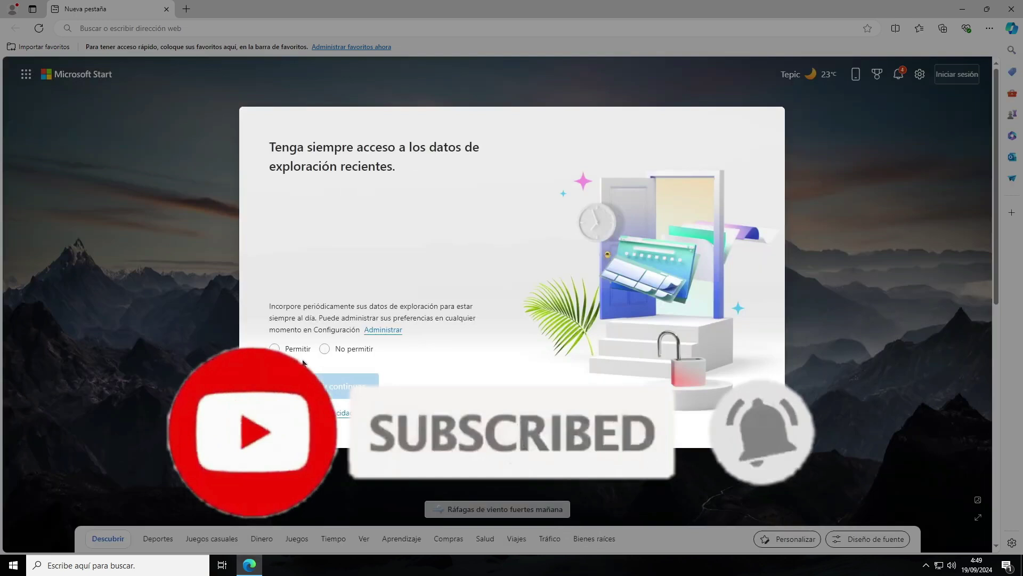
{"action": "left_click", "coordinate": [325, 349]}
{"action": "left_click", "coordinate": [346, 386]}
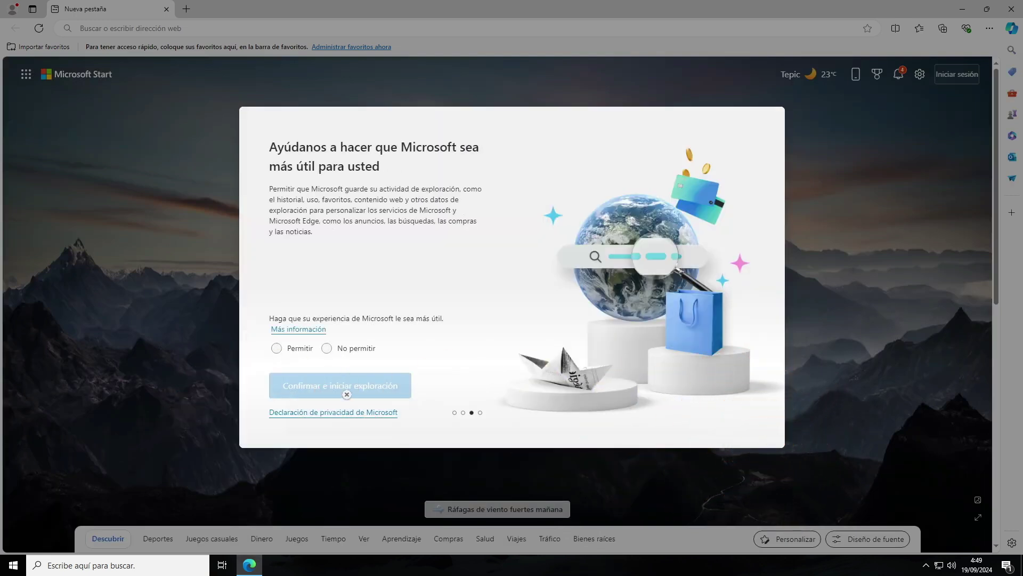
{"action": "left_click", "coordinate": [328, 349]}
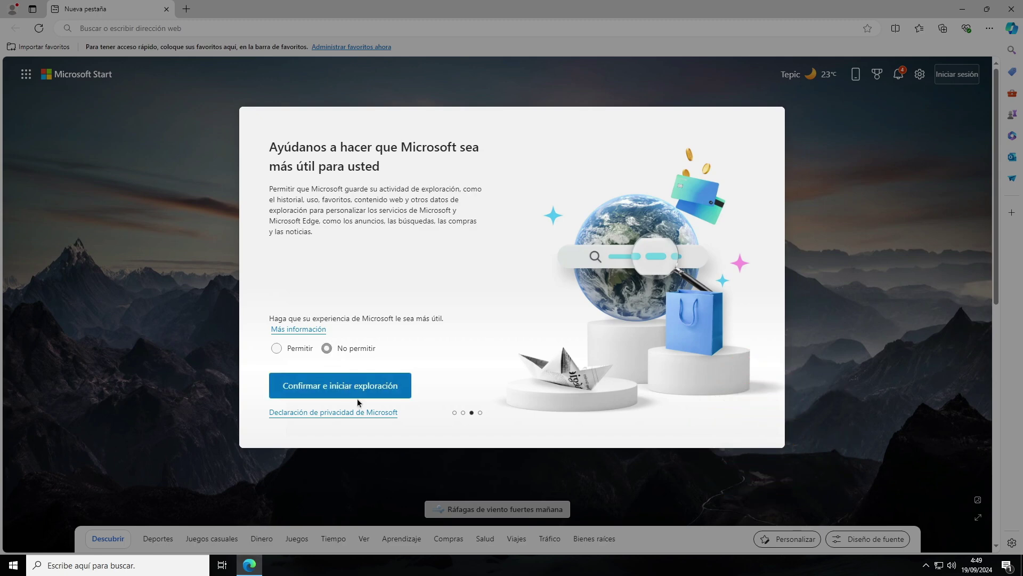
{"action": "left_click", "coordinate": [366, 389]}
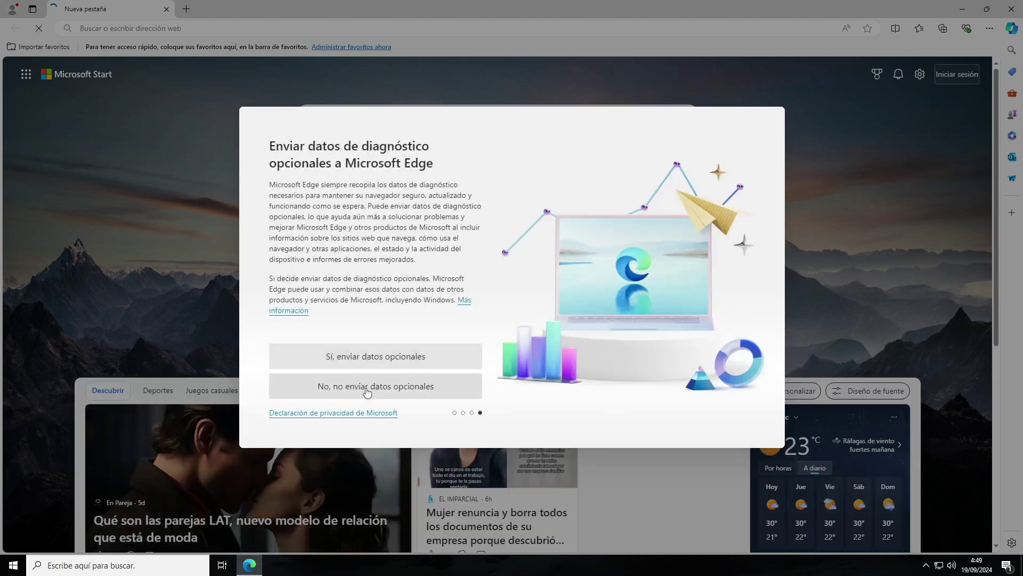
{"action": "left_click", "coordinate": [366, 388]}
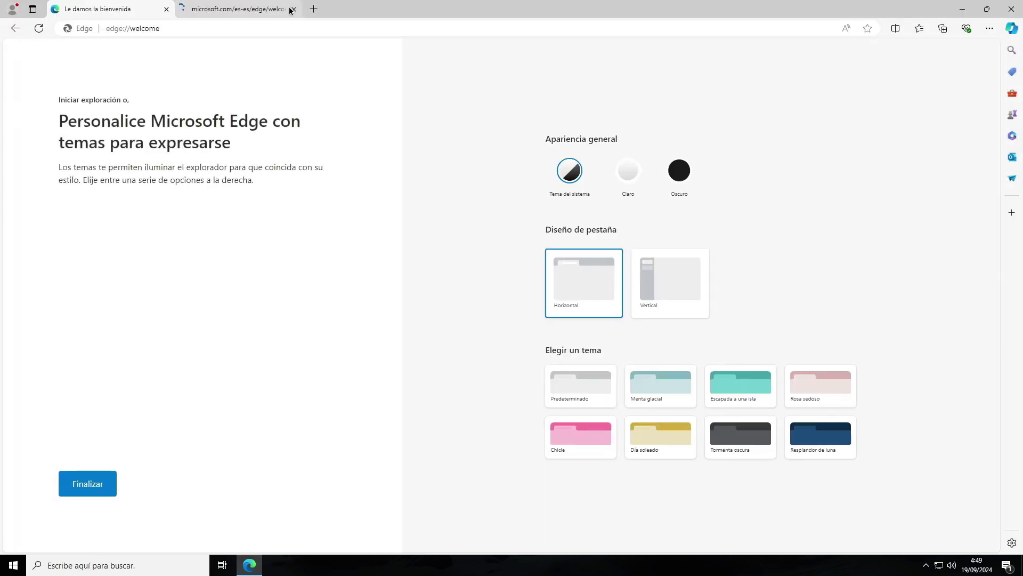
Search the web for youtube and open the YouTube site from the results, leaving it as the only tab.
{"action": "left_click", "coordinate": [255, 9]}
{"action": "left_click", "coordinate": [166, 9]}
{"action": "left_click", "coordinate": [184, 9]}
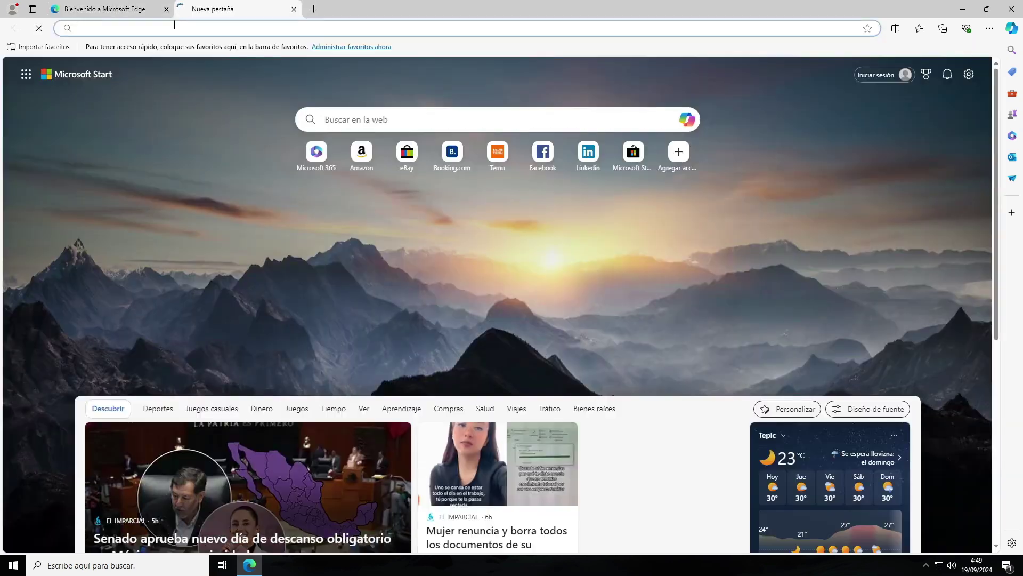
{"action": "type", "text": "youtube"}
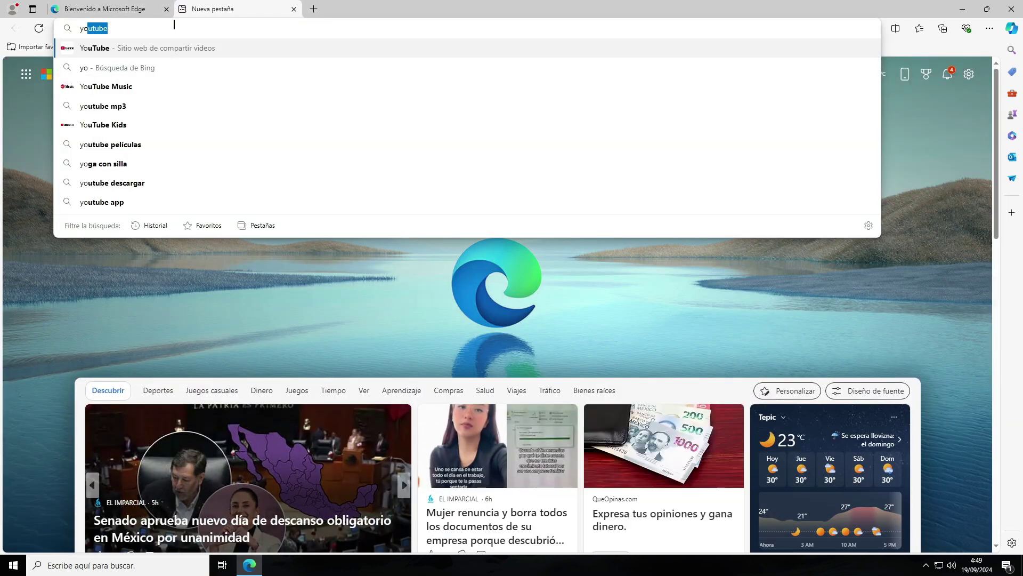
{"action": "left_click", "coordinate": [105, 50]}
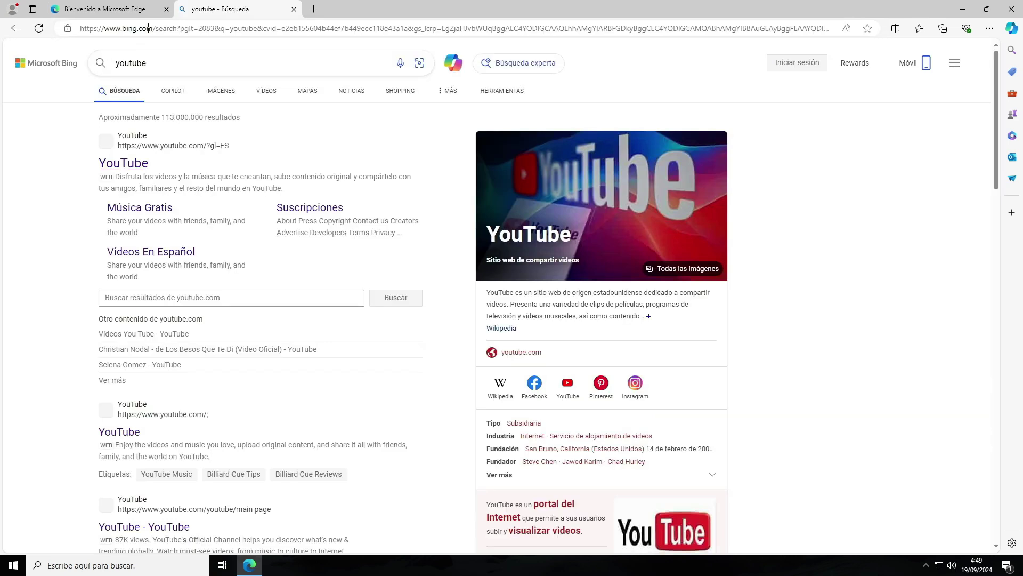
{"action": "left_click", "coordinate": [165, 9]}
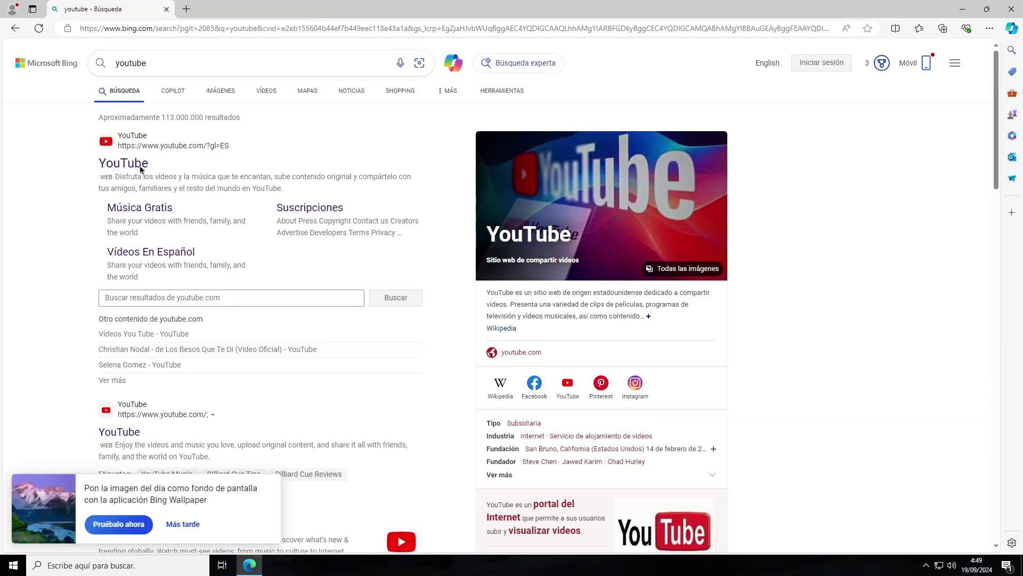
{"action": "left_click", "coordinate": [140, 165]}
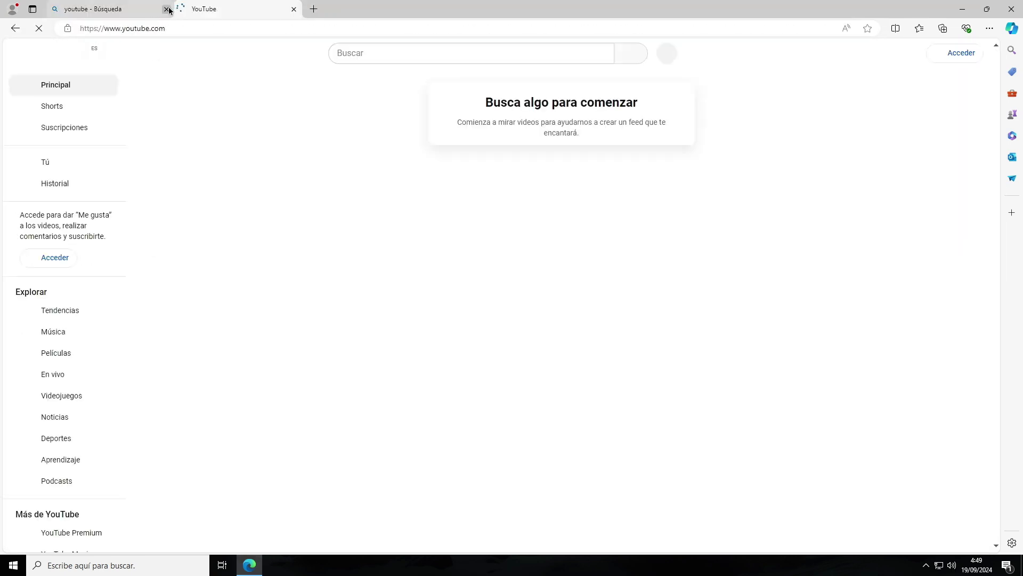
{"action": "left_click", "coordinate": [167, 9]}
Search YouTube for "dtech usb", open the D-TECH USB channel and look through its main page.
{"action": "left_click", "coordinate": [383, 52]}
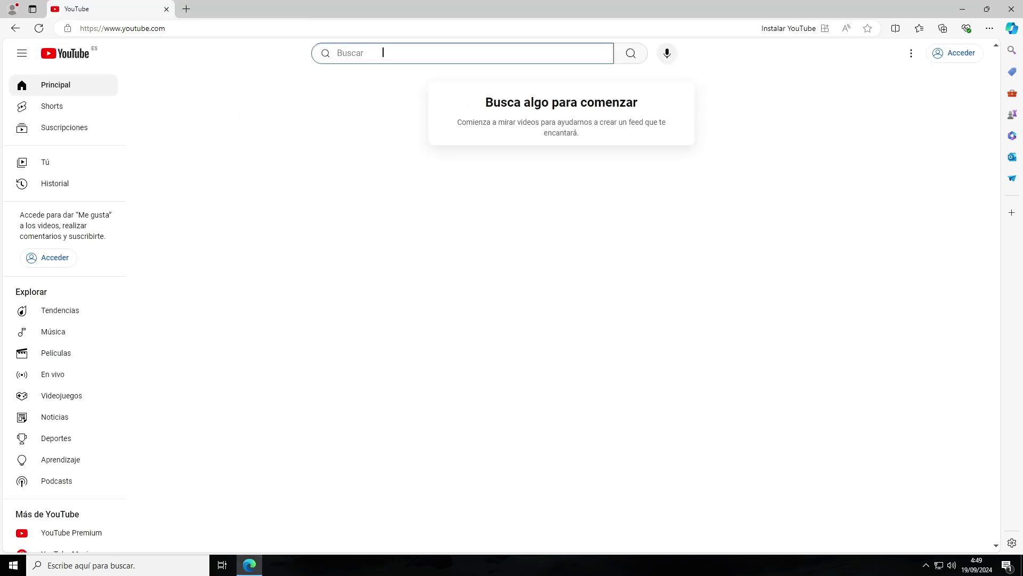
{"action": "type", "text": "dtech u"}
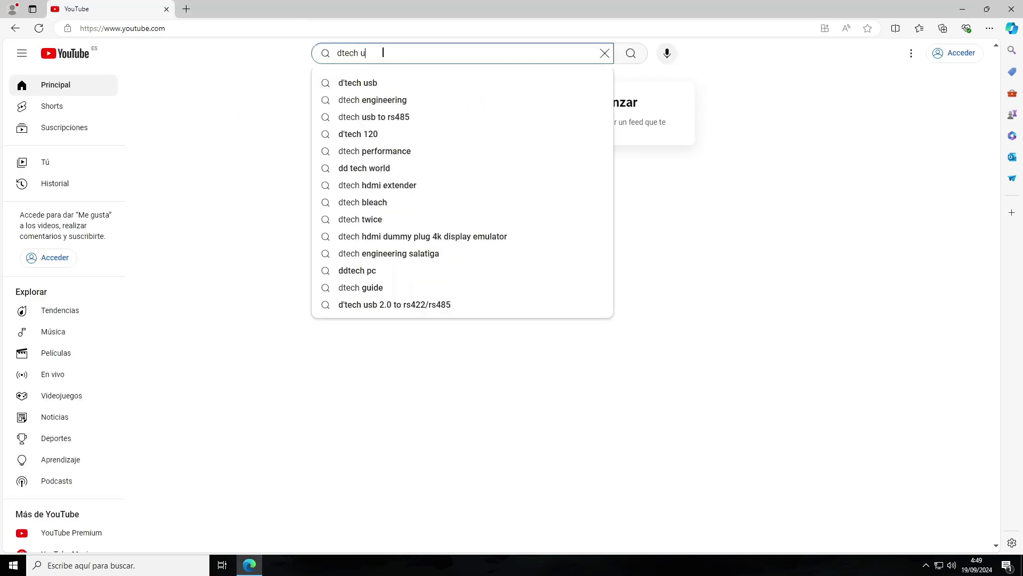
{"action": "type", "text": "sb"}
{"action": "key", "text": "Return"}
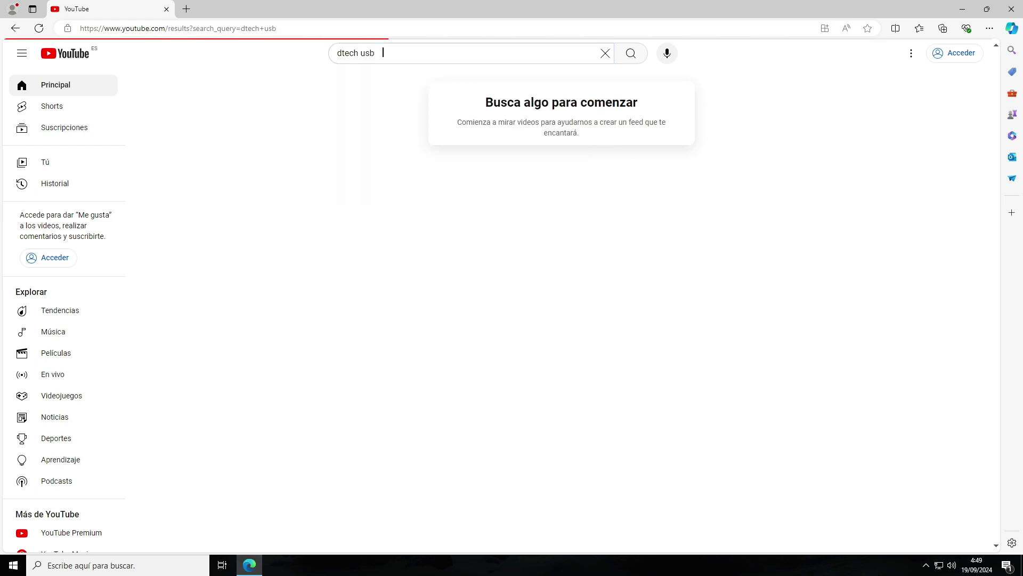
{"action": "left_click", "coordinate": [523, 113]}
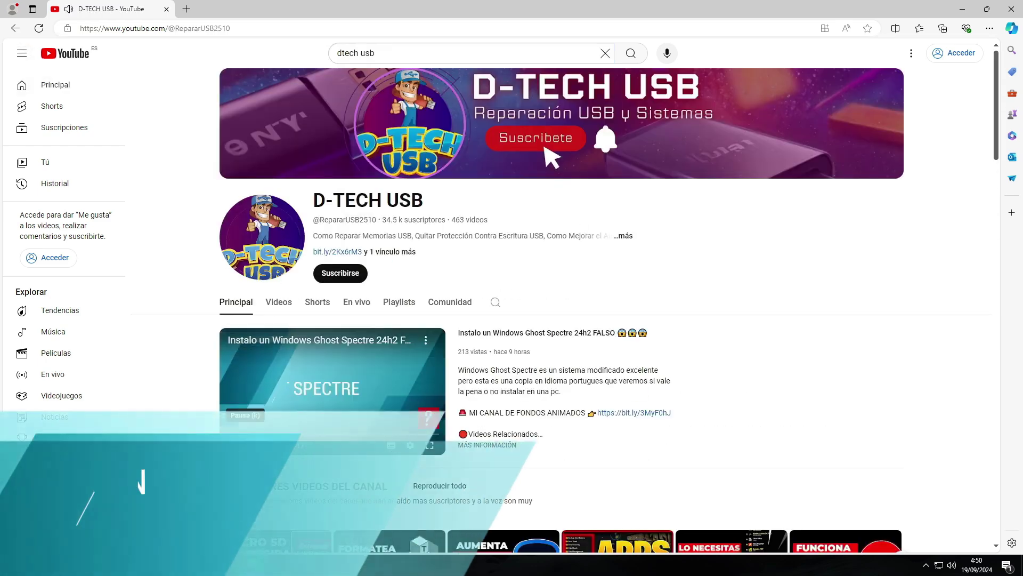
{"action": "scroll", "coordinate": [522, 379], "scroll_direction": "down", "scroll_amount": 5}
{"action": "scroll", "coordinate": [522, 379], "scroll_direction": "down", "scroll_amount": 8}
{"action": "scroll", "coordinate": [522, 378], "scroll_direction": "up", "scroll_amount": 7}
{"action": "scroll", "coordinate": [522, 378], "scroll_direction": "up", "scroll_amount": 6}
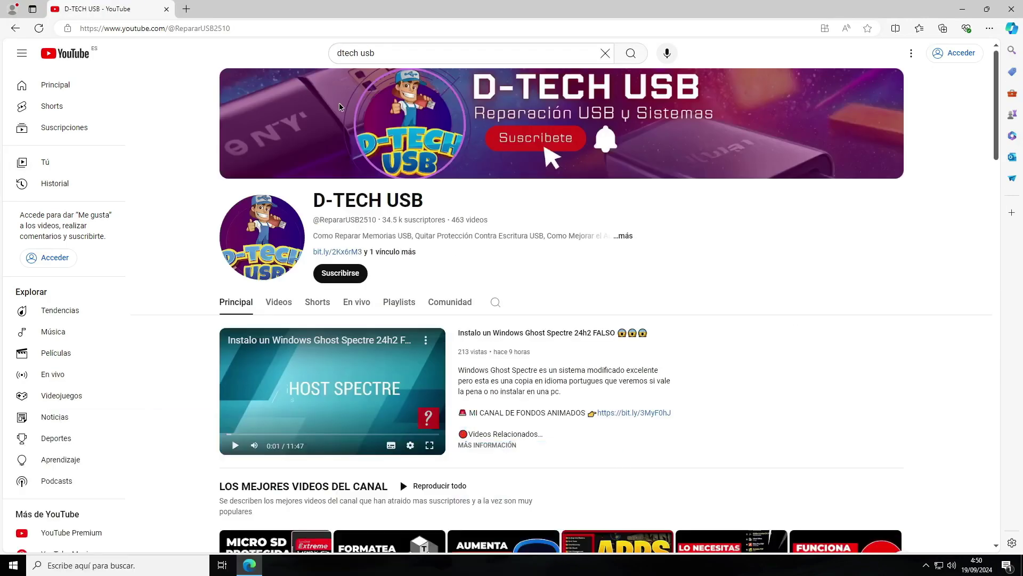
Search the web for pexels in a new tab and open the Pexels site from the results.
{"action": "type", "text": "pexels"}
{"action": "key", "text": "Return"}
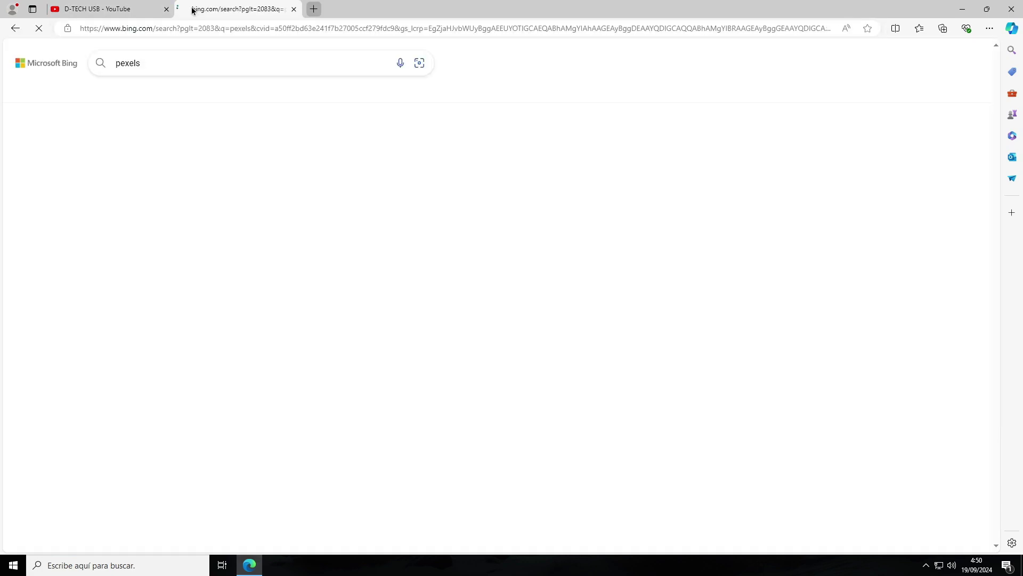
{"action": "left_click", "coordinate": [110, 345]}
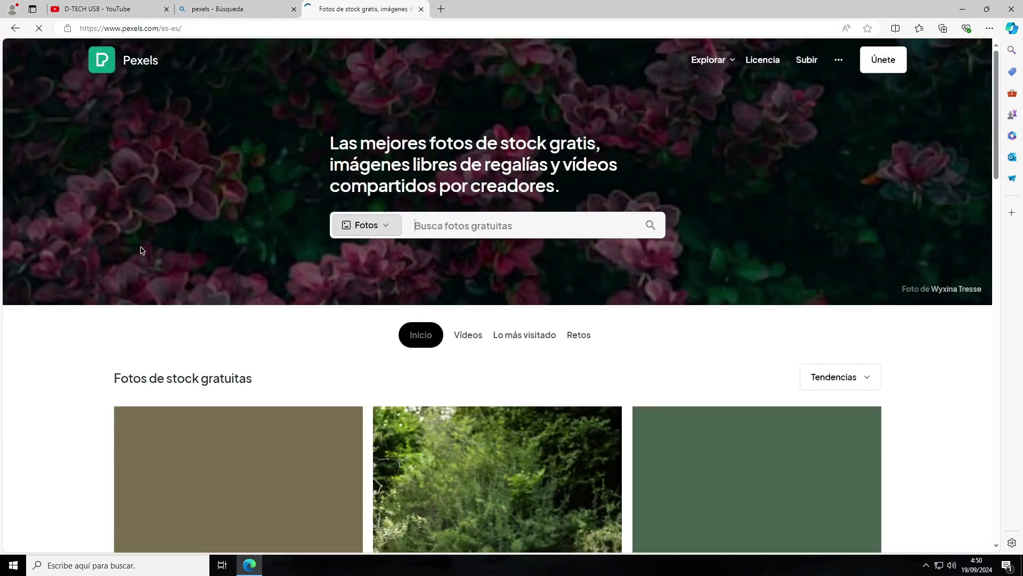
Close the pexels search results tab and look through the free stock photos on the Pexels home page.
{"action": "left_click", "coordinate": [293, 10]}
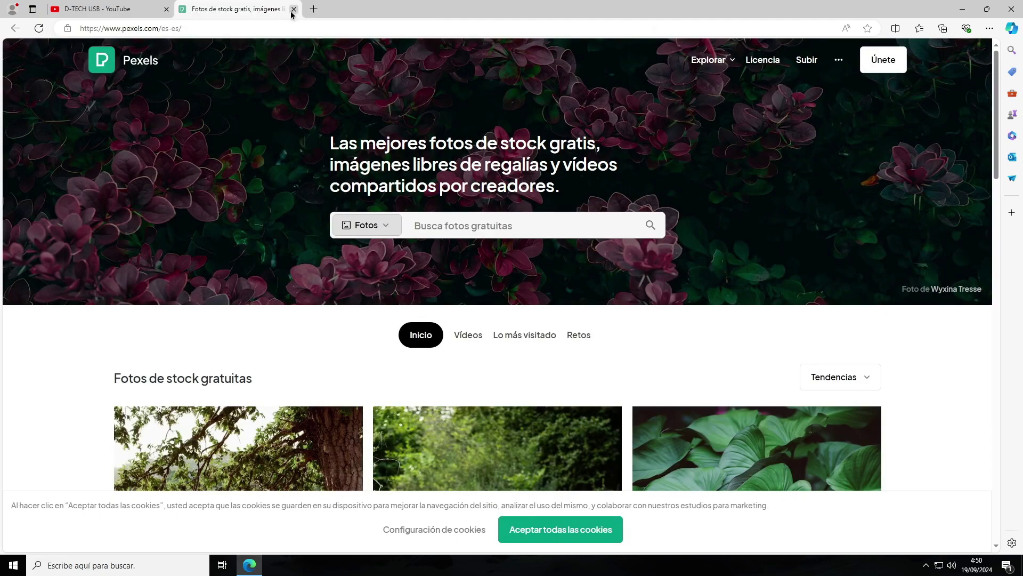
{"action": "scroll", "coordinate": [442, 245], "scroll_direction": "down", "scroll_amount": 18}
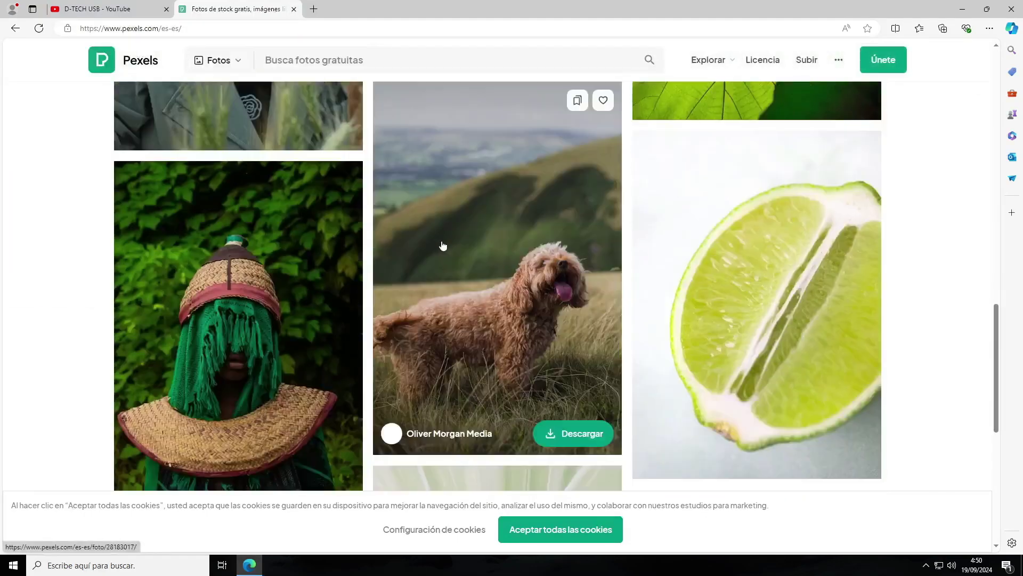
{"action": "scroll", "coordinate": [442, 245], "scroll_direction": "up", "scroll_amount": 6}
{"action": "scroll", "coordinate": [442, 245], "scroll_direction": "up", "scroll_amount": 10}
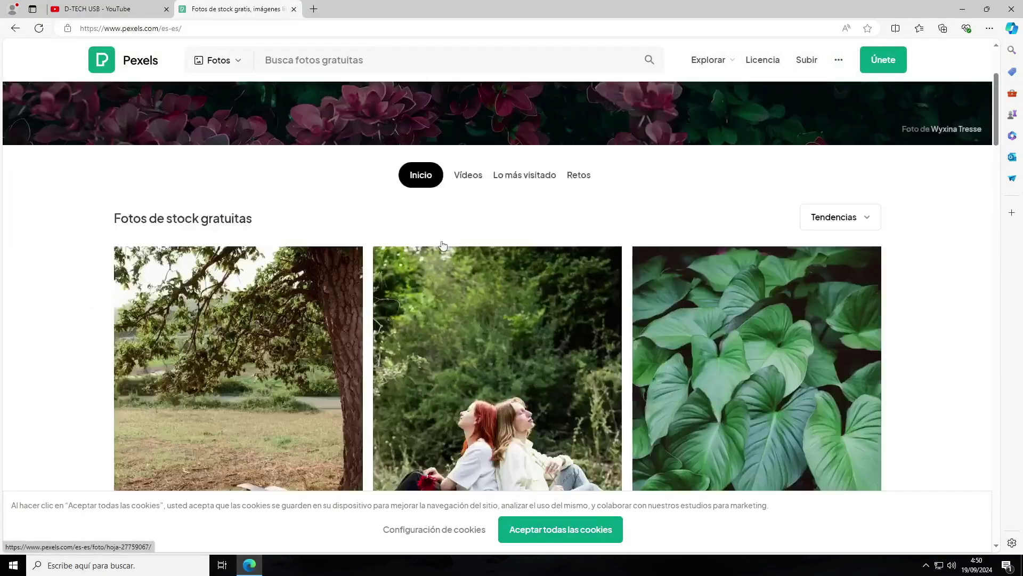
Search the web for audionautix in a new tab, open the AudionautiX site from the results and look over its home page.
{"action": "left_click", "coordinate": [314, 8]}
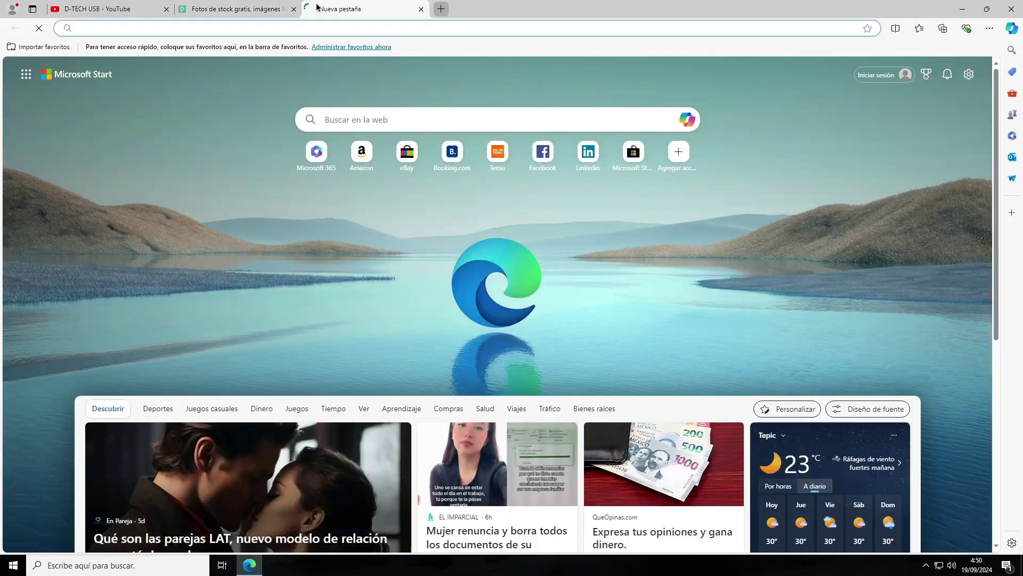
{"action": "type", "text": "audi"}
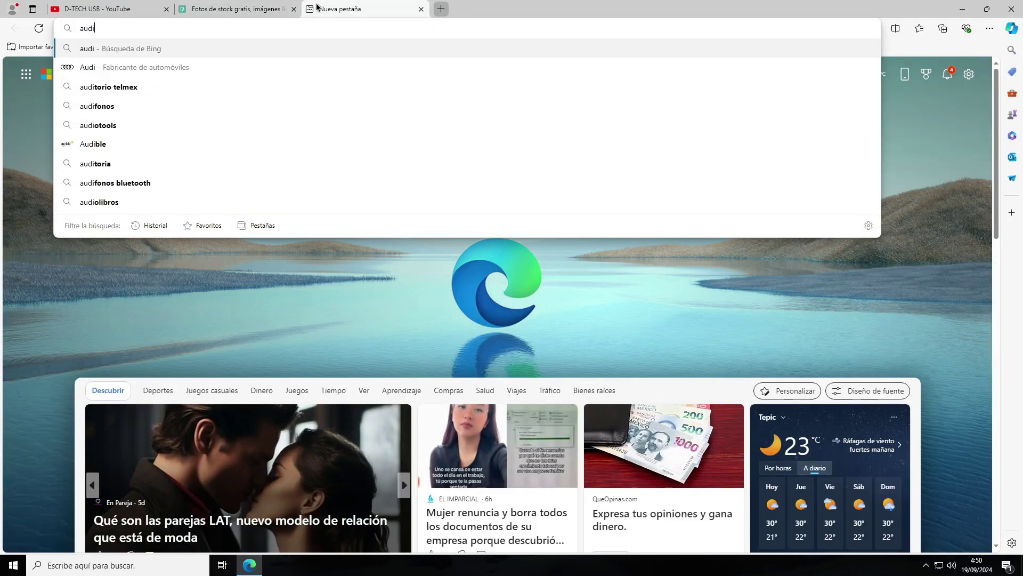
{"action": "type", "text": "onautix"}
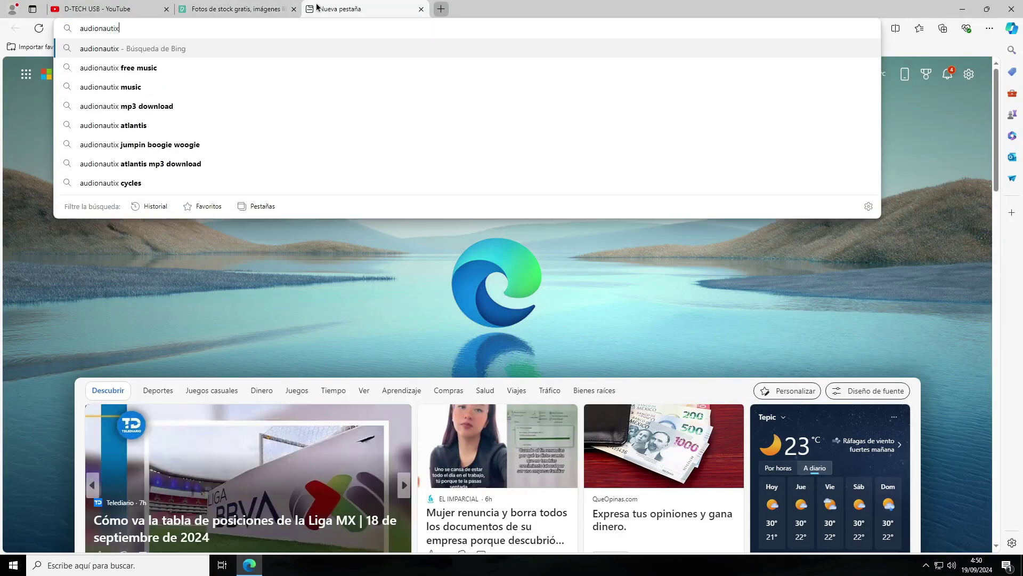
{"action": "key", "text": "Return"}
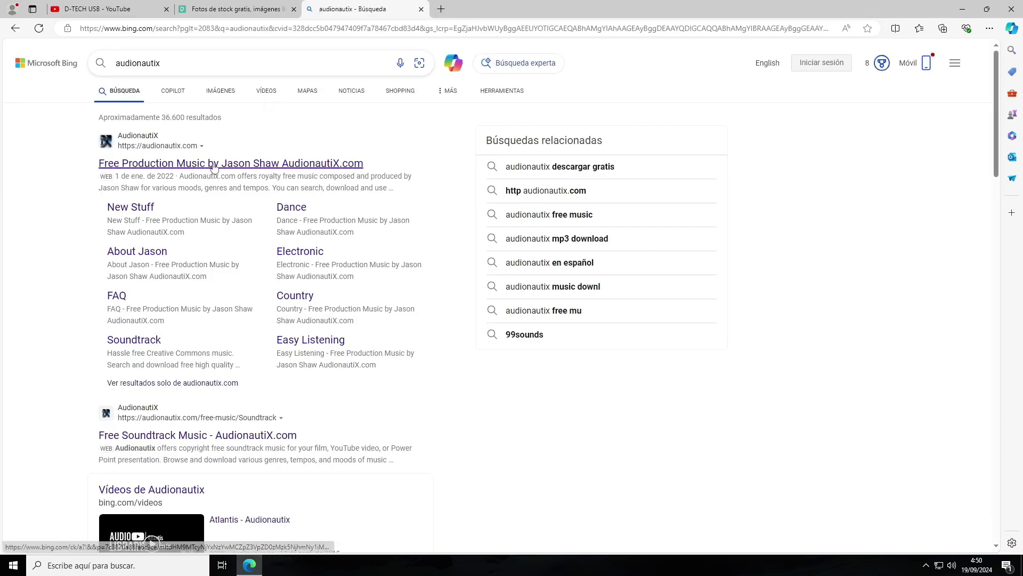
{"action": "left_click", "coordinate": [213, 163]}
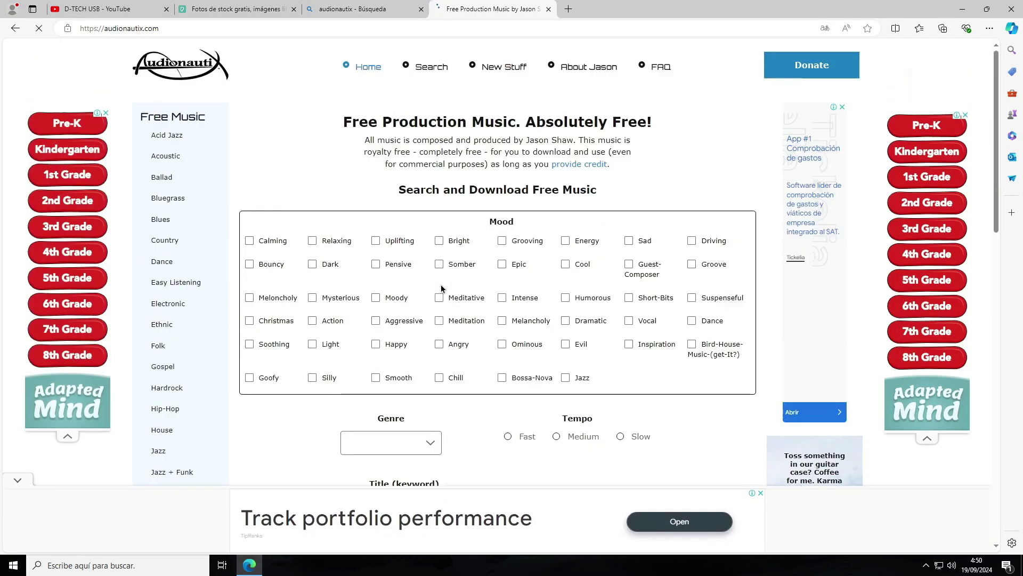
{"action": "scroll", "coordinate": [353, 373], "scroll_direction": "down", "scroll_amount": 4}
{"action": "scroll", "coordinate": [353, 373], "scroll_direction": "up", "scroll_amount": 4}
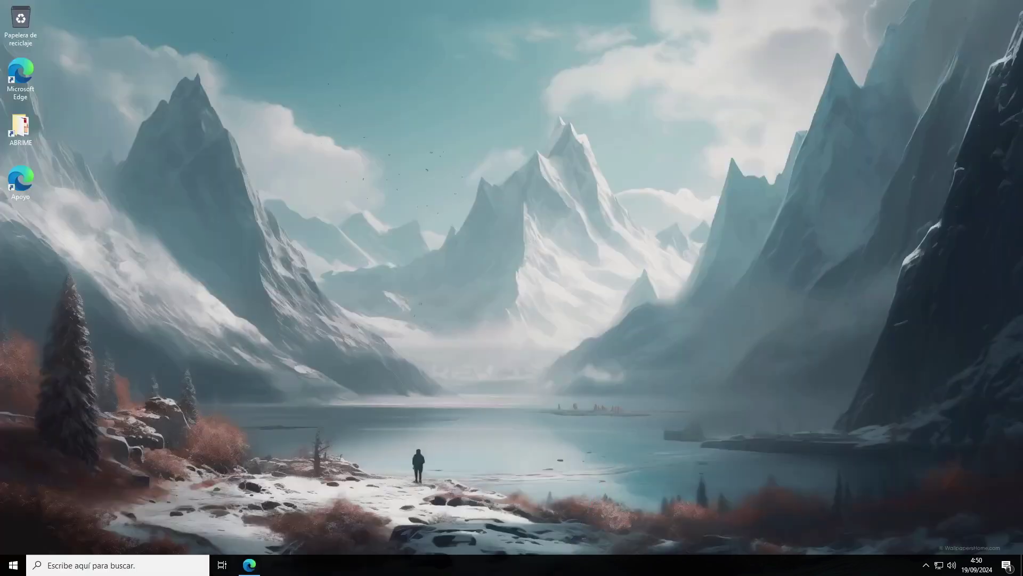
Check the background processes and the CPU and memory performance in Administrador de tareas, then close it.
{"action": "right_click", "coordinate": [746, 571]}
{"action": "left_click", "coordinate": [778, 513]}
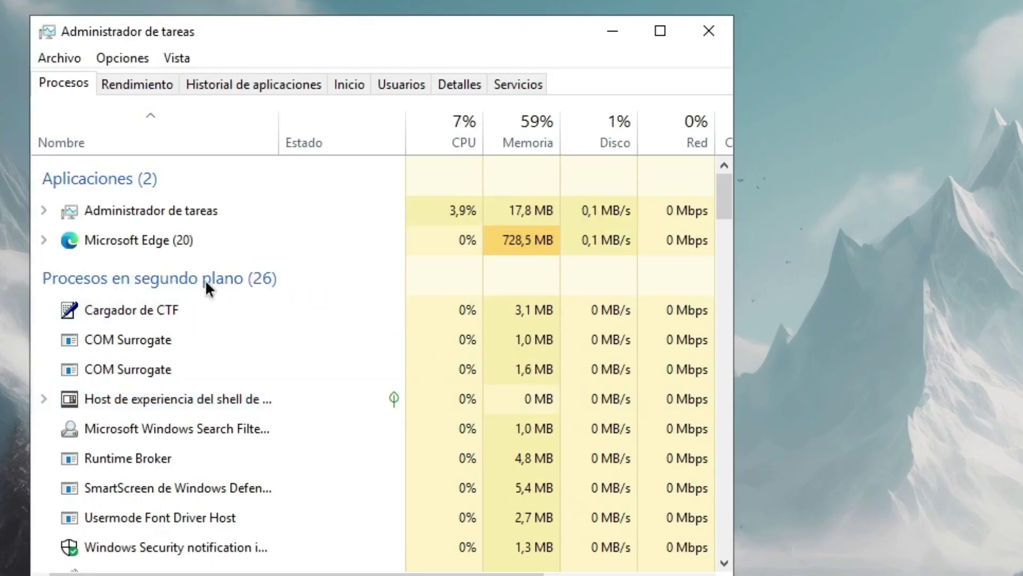
{"action": "left_click", "coordinate": [149, 87]}
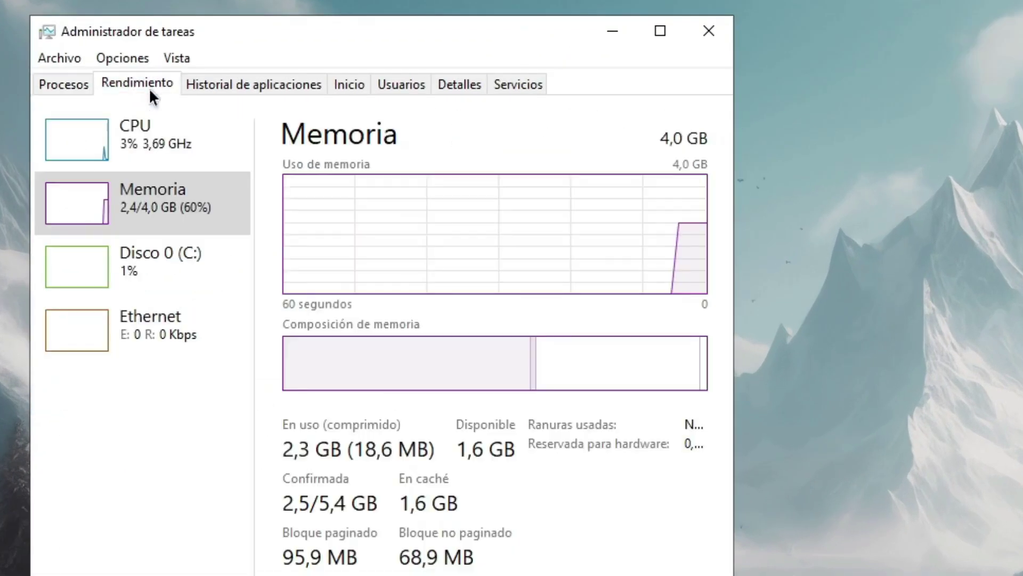
{"action": "left_click", "coordinate": [143, 165]}
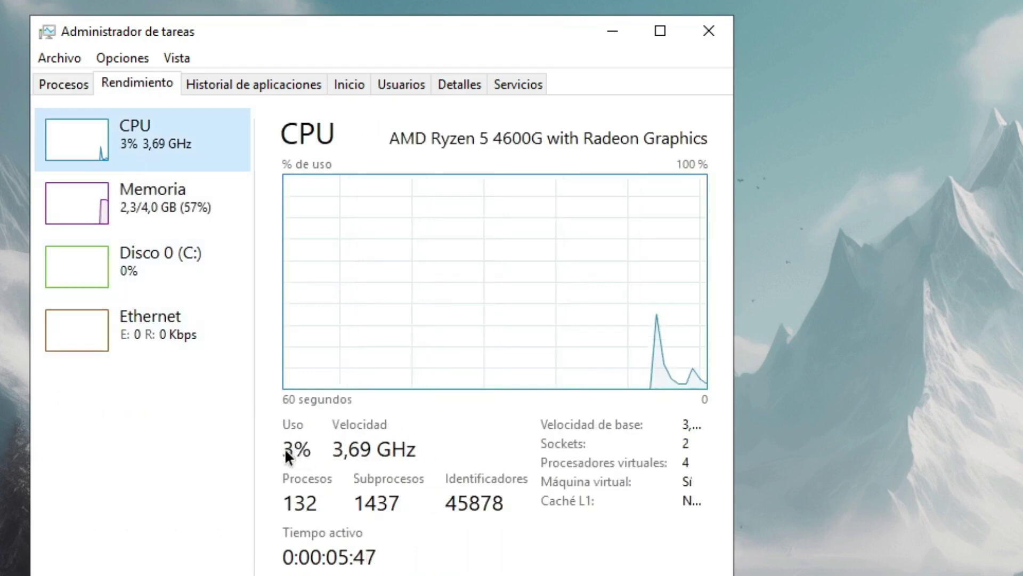
{"action": "left_click", "coordinate": [205, 221]}
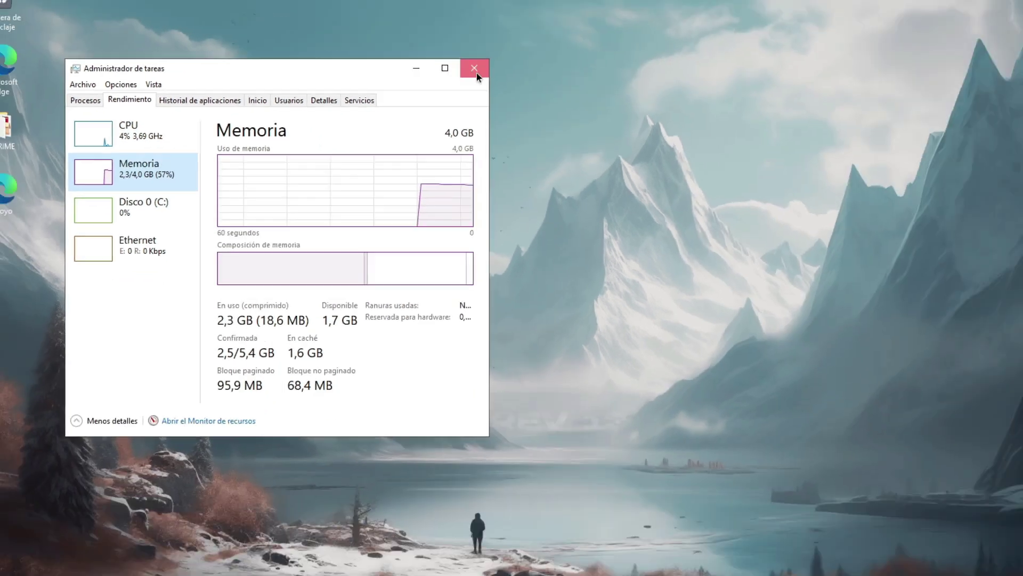
{"action": "left_click", "coordinate": [709, 30]}
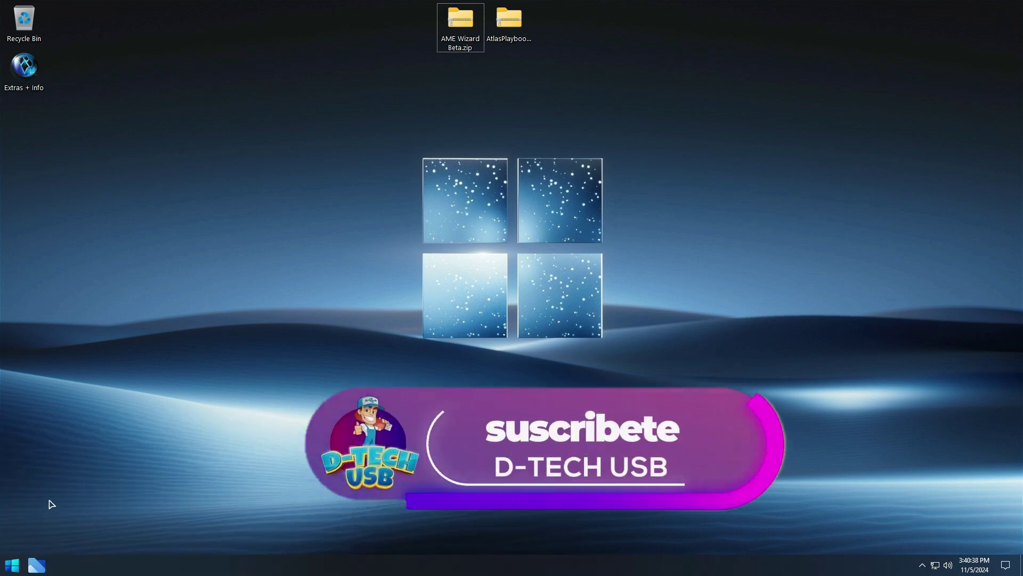
Run winver to check the Windows edition and build, then close the About Windows dialog.
{"action": "left_click", "coordinate": [8, 570]}
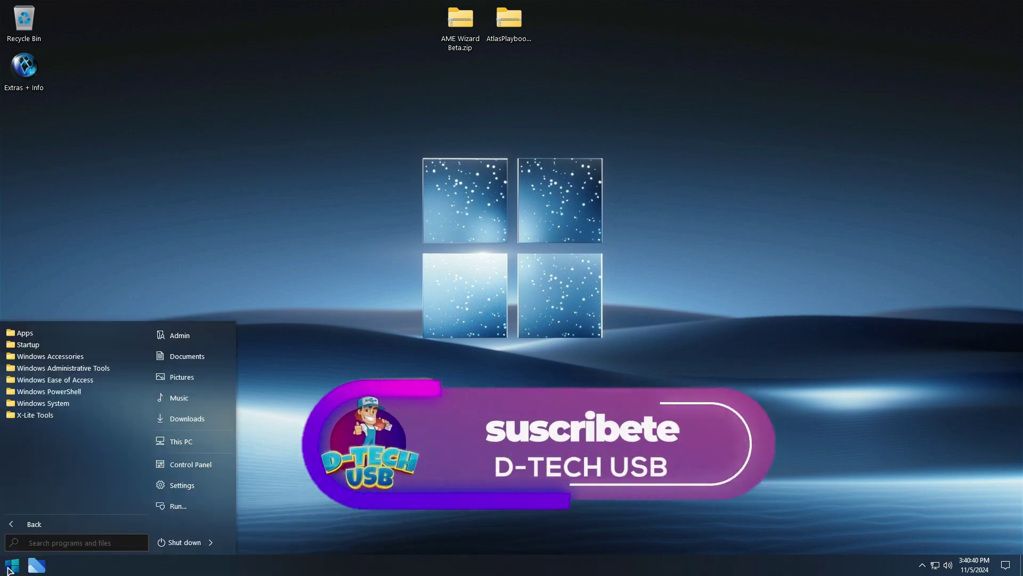
{"action": "type", "text": "winver"}
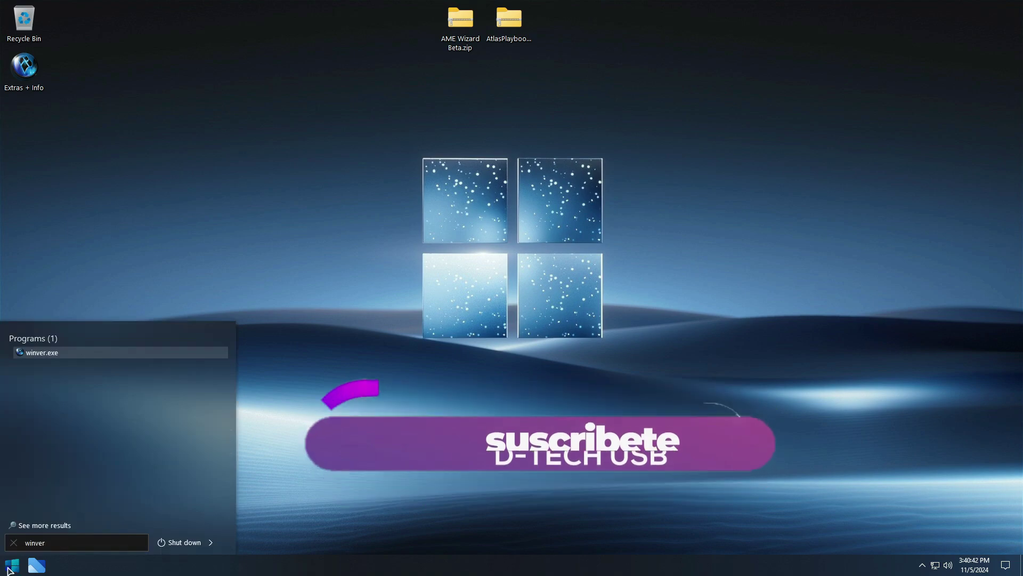
{"action": "key", "text": "Return"}
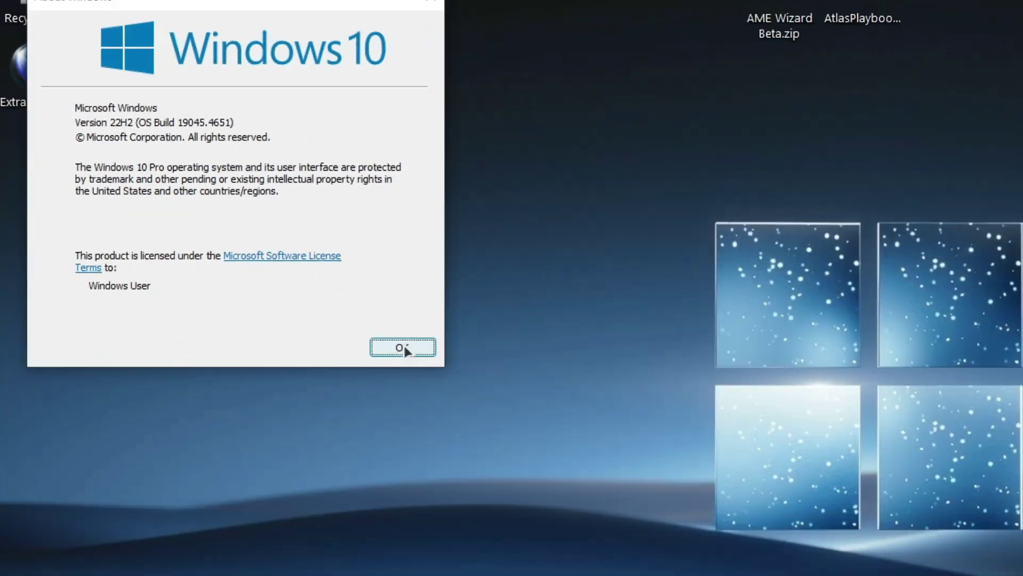
{"action": "left_click", "coordinate": [719, 569]}
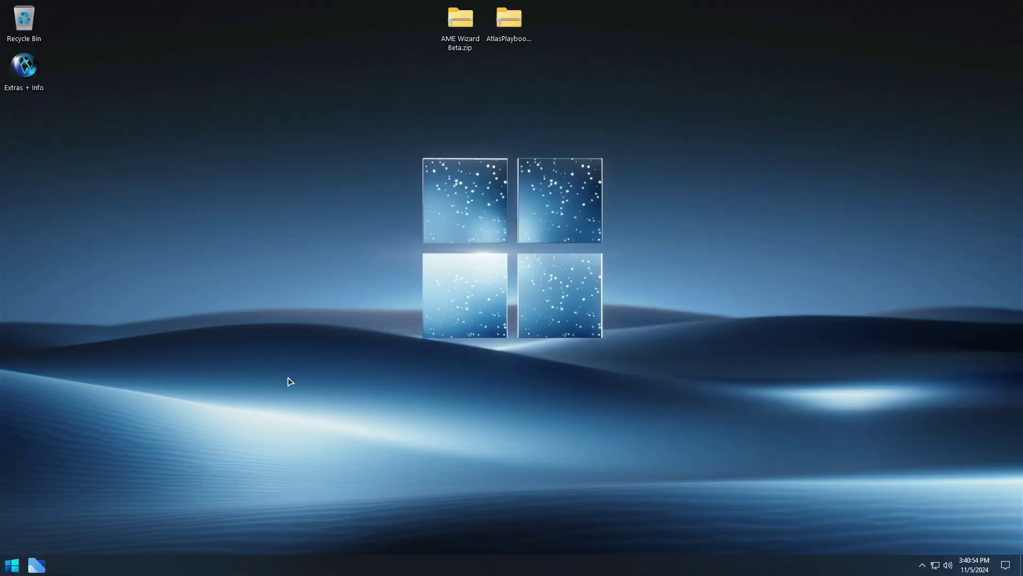
Check the background processes and the CPU and memory performance of this Windows build in Task Manager.
{"action": "right_click", "coordinate": [602, 571]}
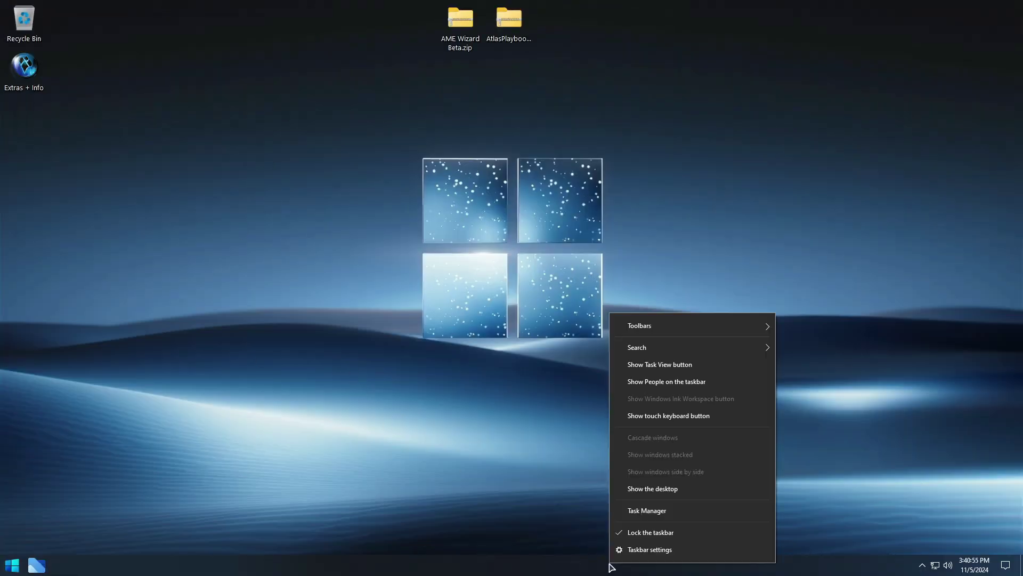
{"action": "left_click", "coordinate": [639, 512]}
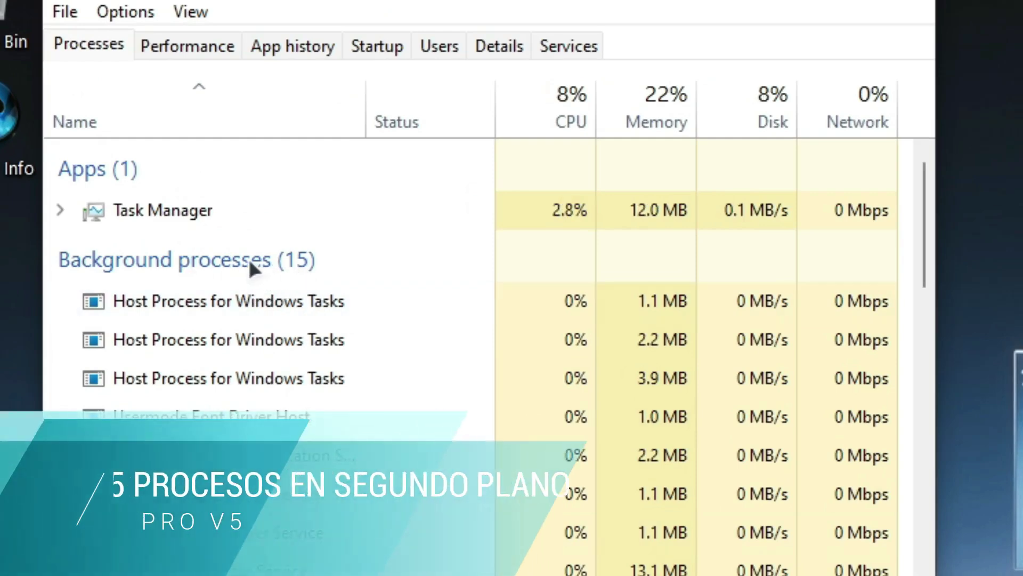
{"action": "left_click", "coordinate": [193, 46]}
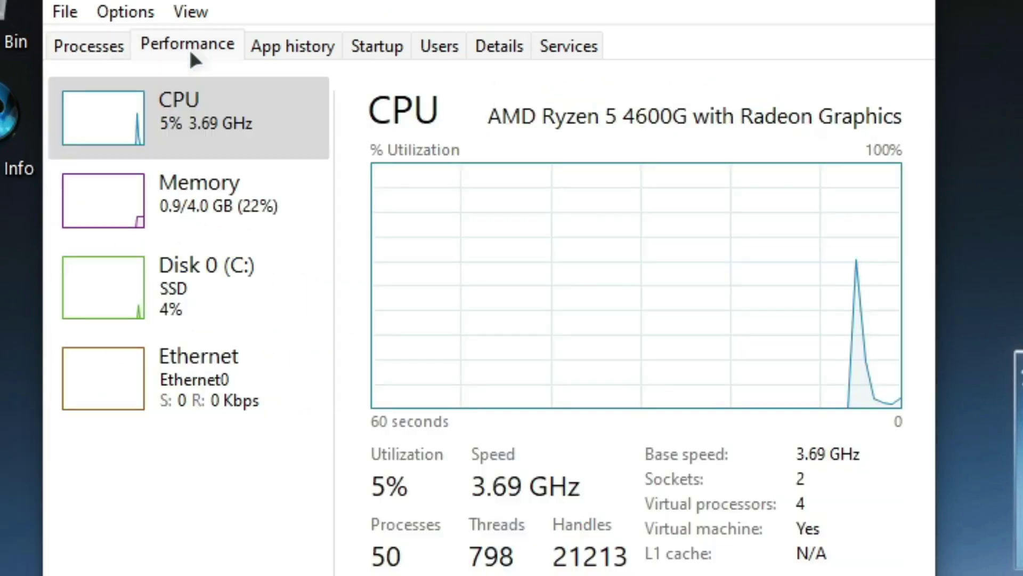
{"action": "left_click", "coordinate": [177, 106]}
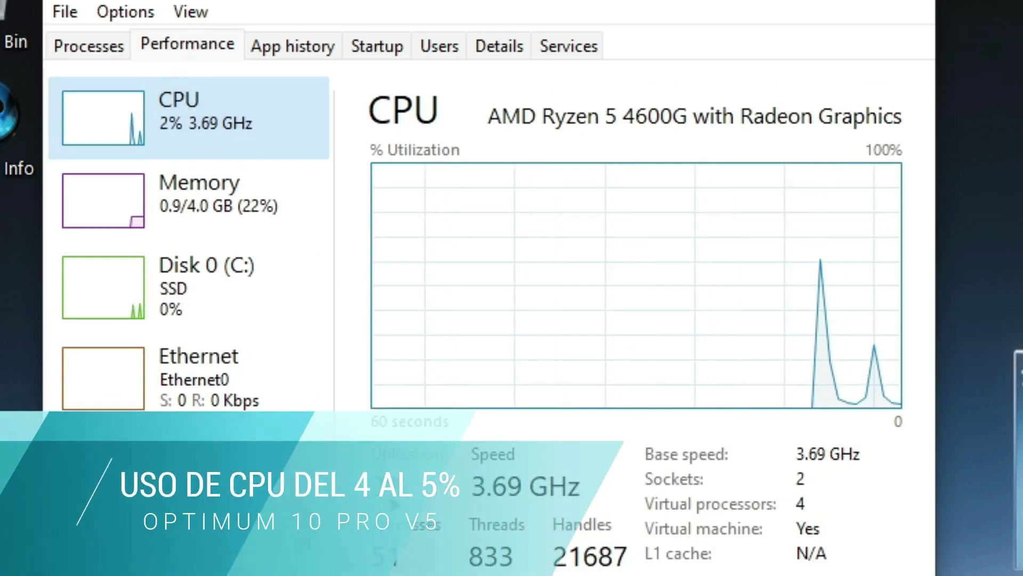
{"action": "left_click", "coordinate": [193, 237]}
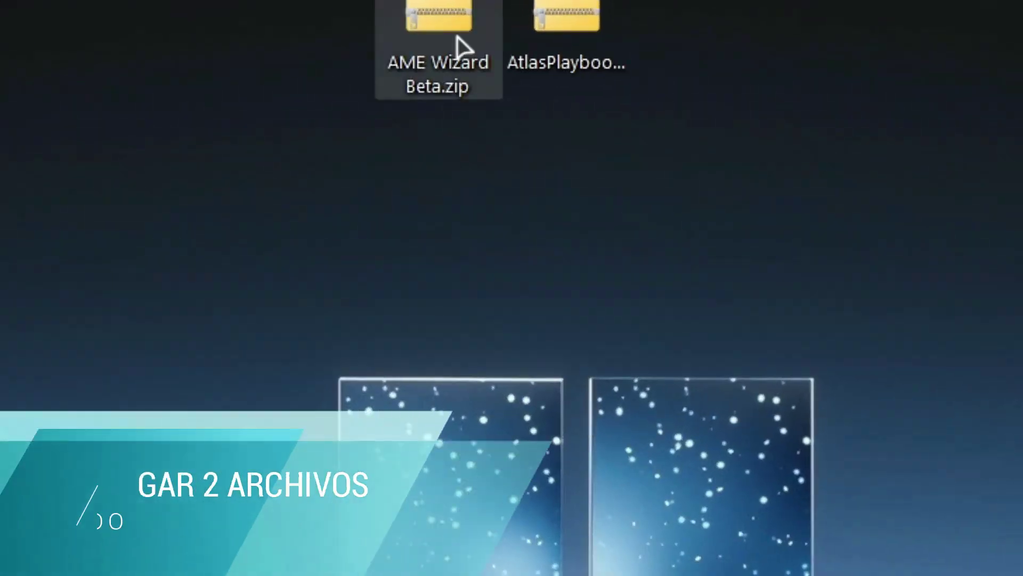
Extract AME Wizard Beta.zip to the suggested desktop folder and close the extracted folder's window.
{"action": "right_click", "coordinate": [437, 17]}
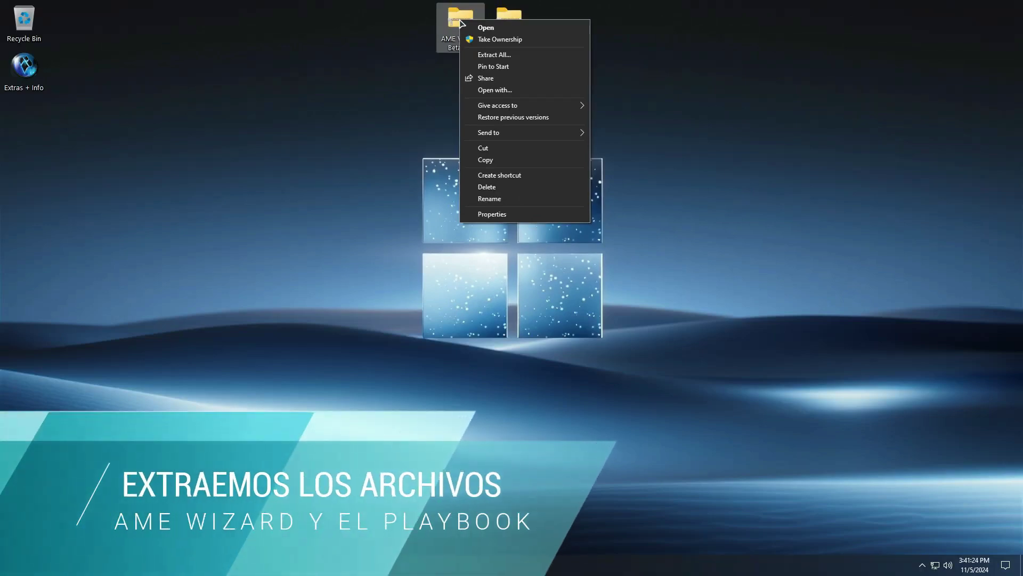
{"action": "left_click", "coordinate": [482, 55]}
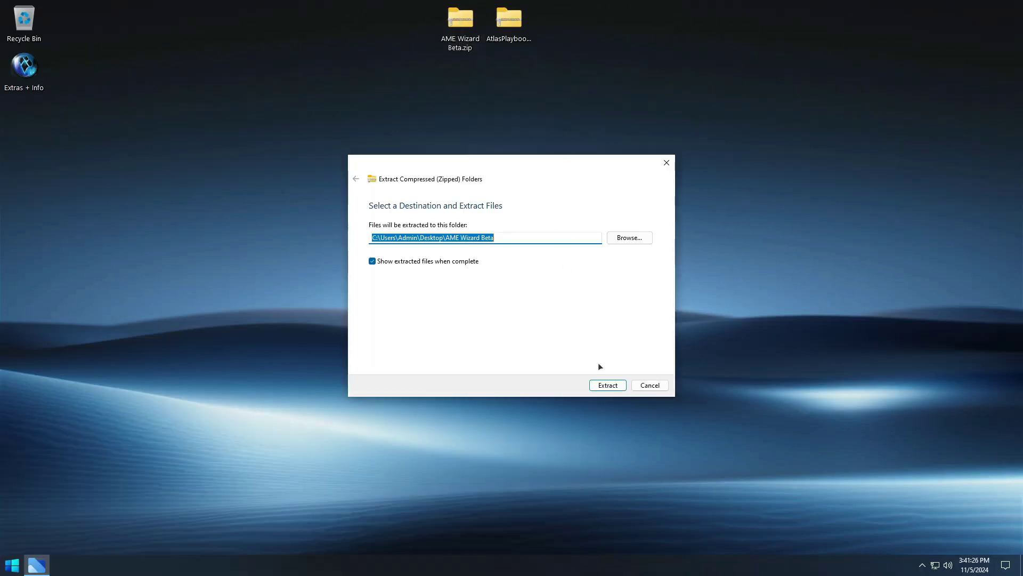
{"action": "left_click", "coordinate": [613, 385]}
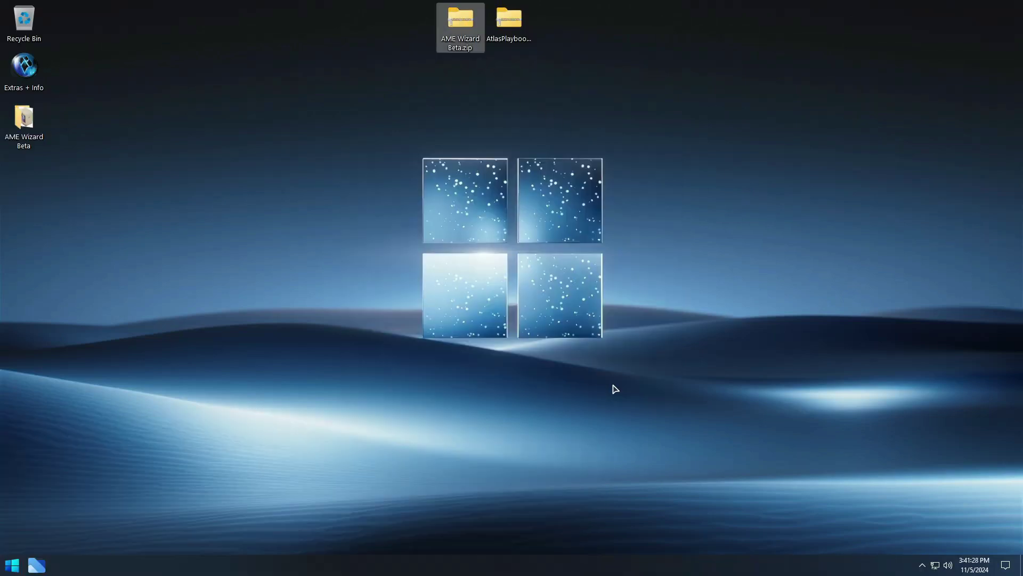
{"action": "left_click", "coordinate": [804, 121]}
Extract AtlasPlaybook_v0.4.0.zip to the desktop and close the extracted folder's window.
{"action": "left_click", "coordinate": [513, 24]}
{"action": "right_click", "coordinate": [514, 25]}
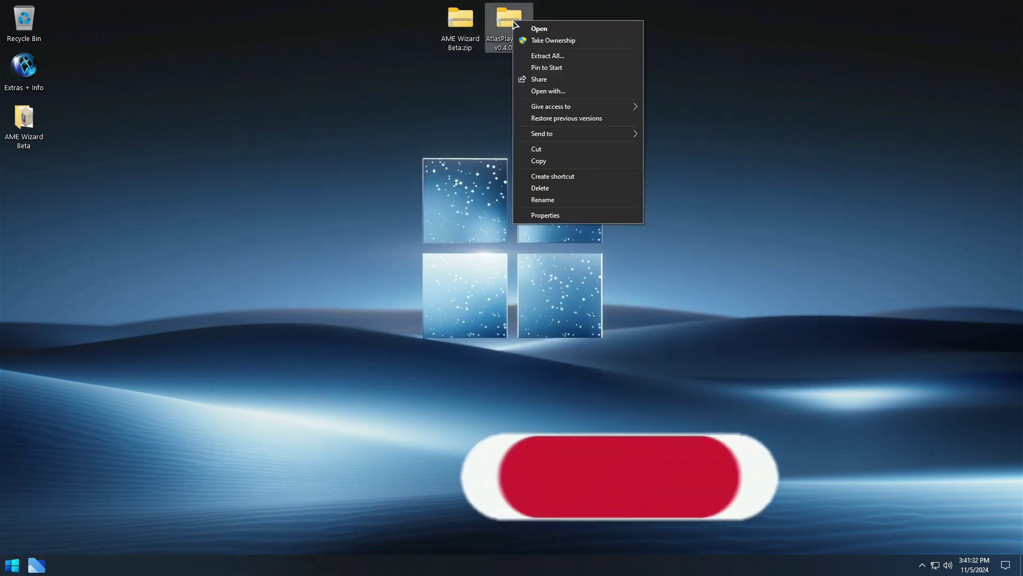
{"action": "left_click", "coordinate": [533, 55]}
{"action": "left_click", "coordinate": [608, 385]}
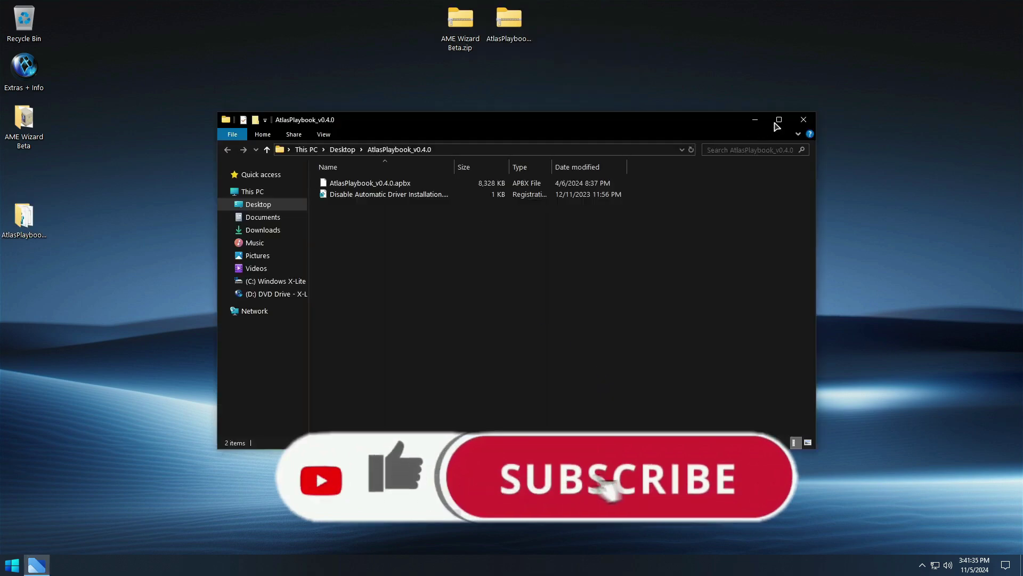
{"action": "left_click", "coordinate": [804, 119]}
Permanently delete the AME Wizard Beta and AtlasPlaybook_v0.4.0 zip files from the desktop.
{"action": "left_click_drag", "start_coordinate": [590, 118], "coordinate": [472, 29]}
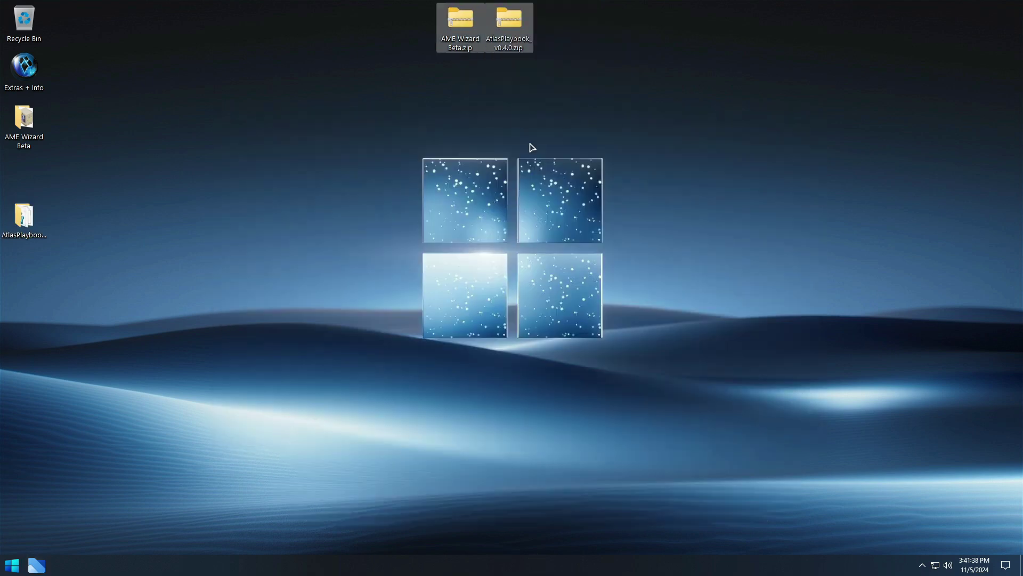
{"action": "key", "text": "shift+Delete"}
{"action": "key", "text": "Return"}
Move the AME Wizard Beta and AtlasPlaybook_v0.4.0 folders side by side to the upper middle of the desktop.
{"action": "left_click_drag", "start_coordinate": [23, 120], "coordinate": [275, 53]}
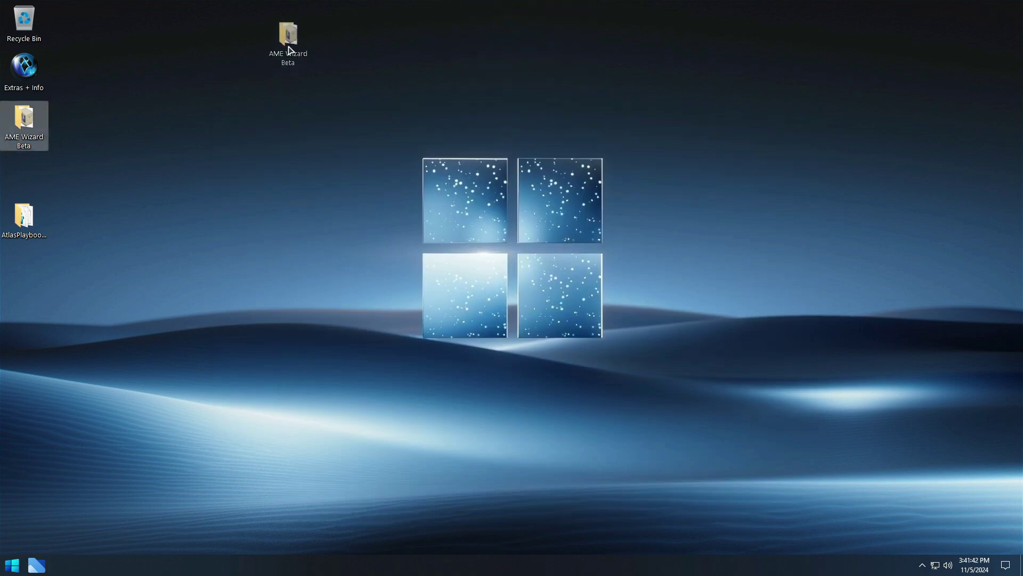
{"action": "left_click_drag", "start_coordinate": [447, 36], "coordinate": [447, 35]}
{"action": "left_click_drag", "start_coordinate": [38, 219], "coordinate": [448, 147]}
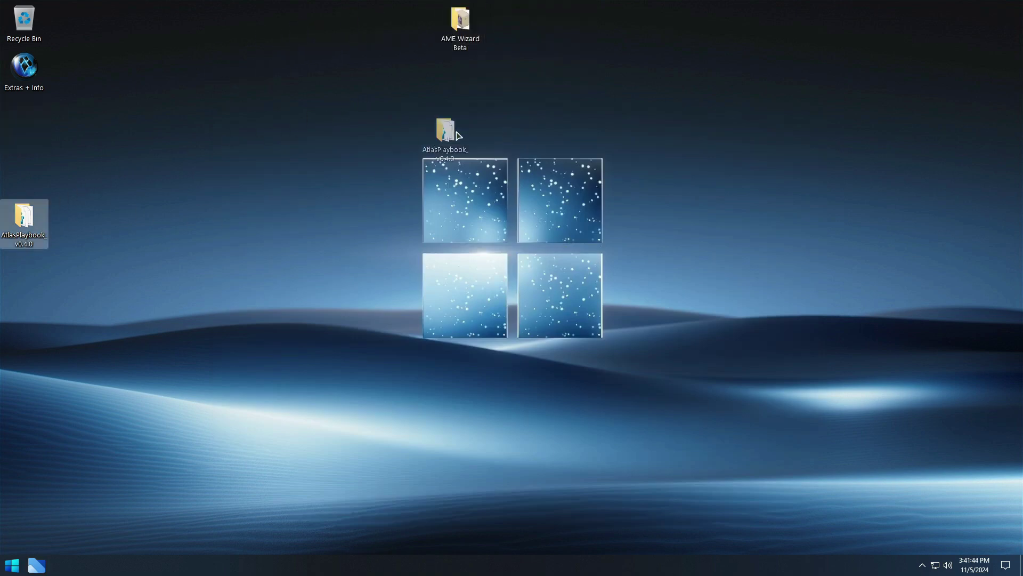
{"action": "left_click_drag", "start_coordinate": [512, 41], "coordinate": [515, 40]}
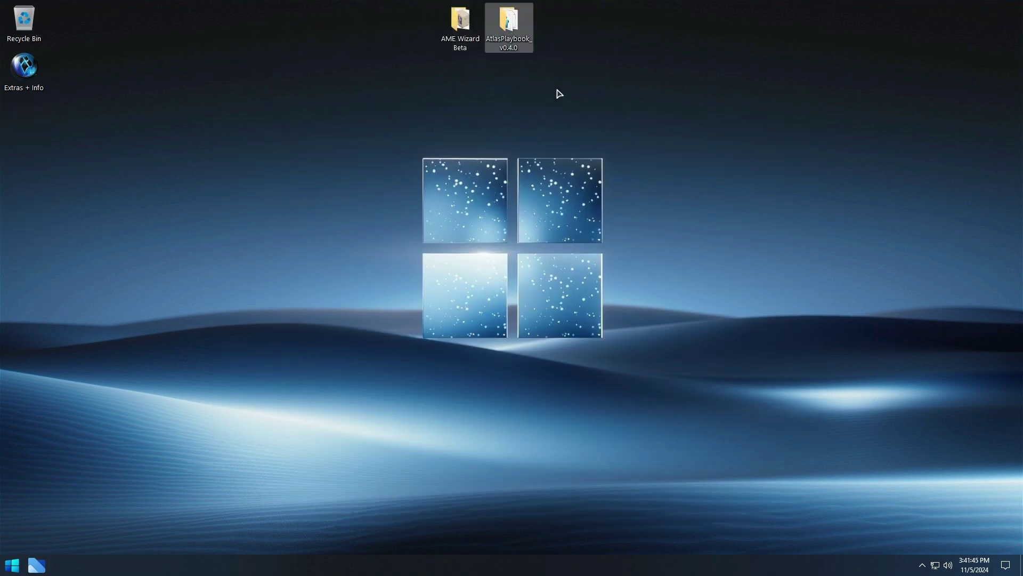
Launch AME Wizard Beta.exe from the AME Wizard Beta folder and close the folder window.
{"action": "double_click", "coordinate": [461, 24]}
{"action": "left_click", "coordinate": [353, 184]}
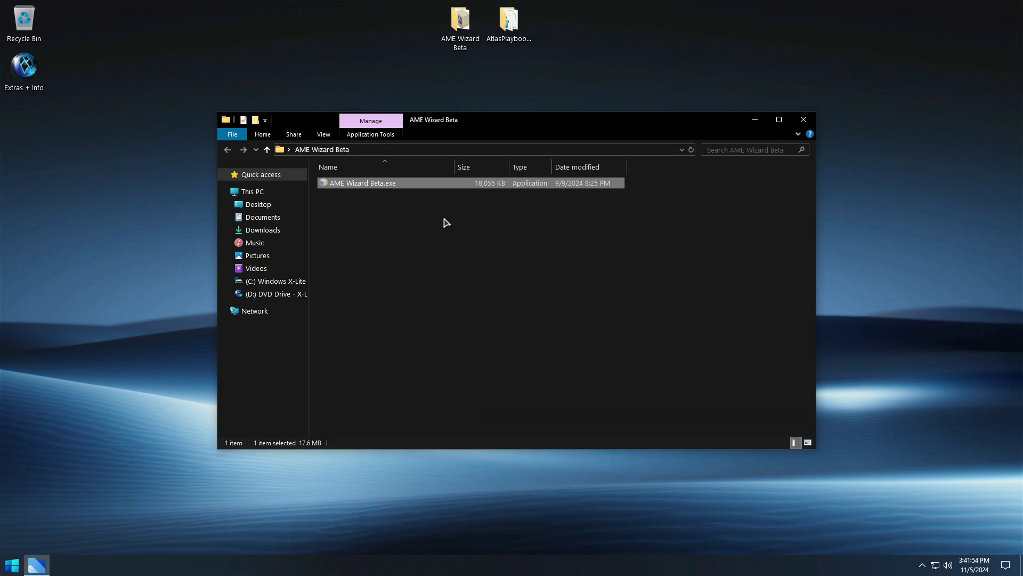
{"action": "key", "text": "Return"}
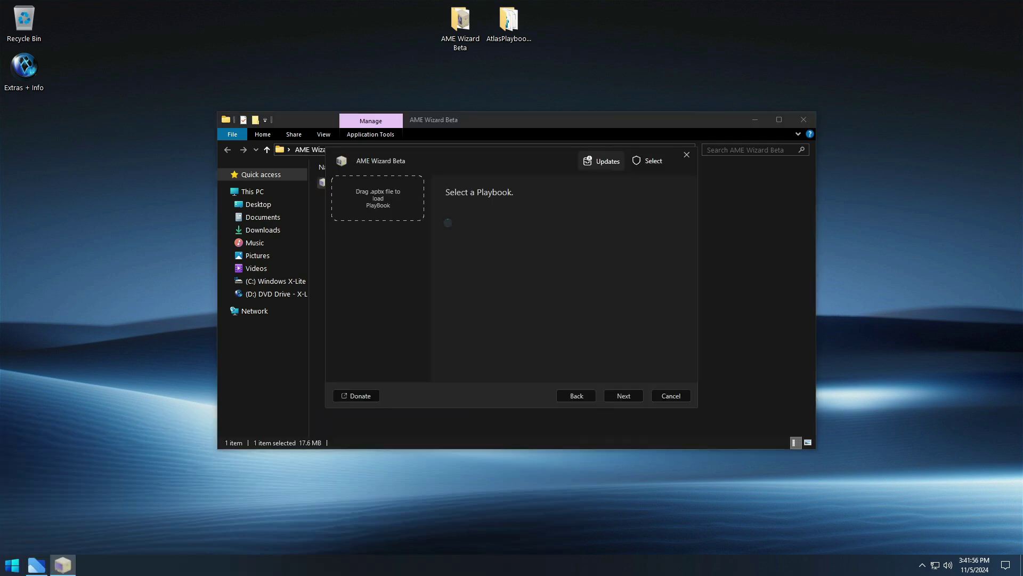
{"action": "left_click", "coordinate": [811, 115]}
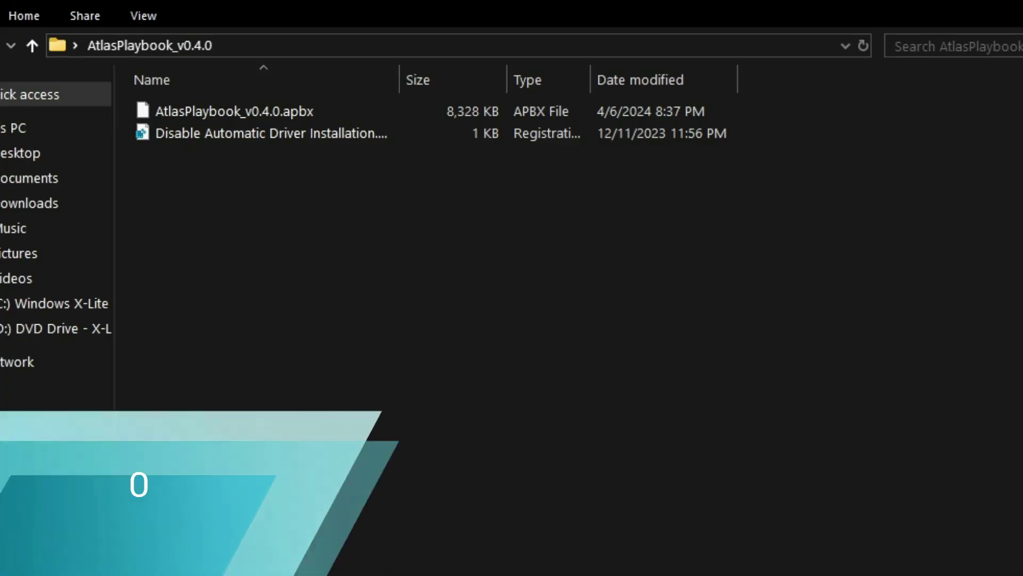
Merge the Disable Automatic Driver Installation registry file from the AtlasPlaybook_v0.4.0 folder into the registry.
{"action": "left_click", "coordinate": [269, 136]}
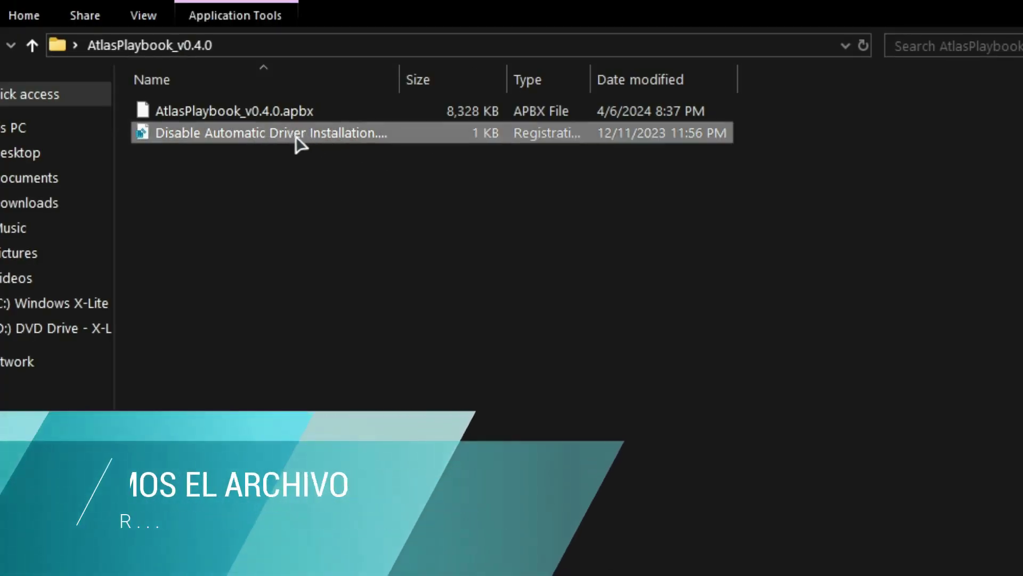
{"action": "double_click", "coordinate": [293, 140]}
{"action": "left_click", "coordinate": [669, 338]}
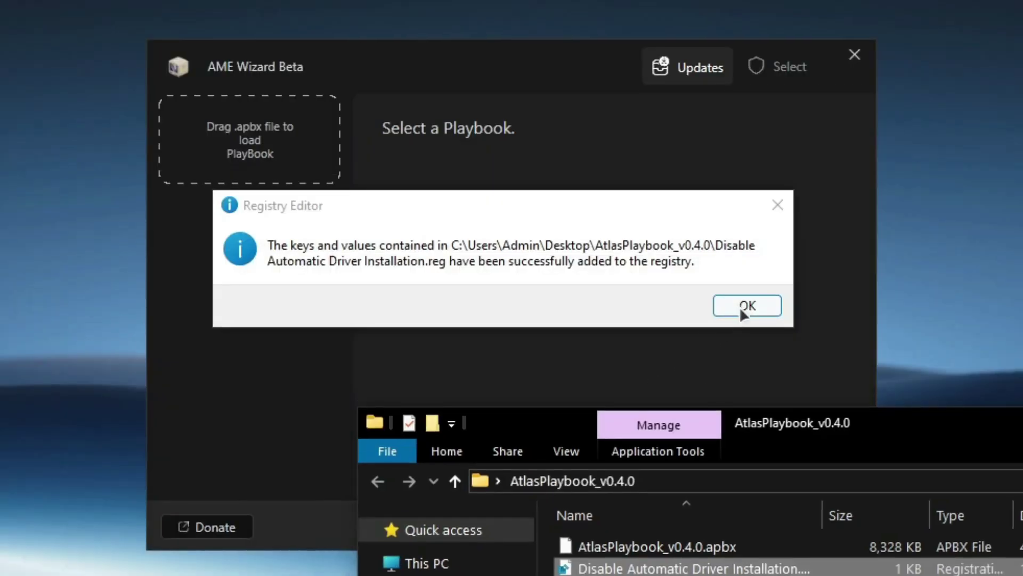
{"action": "left_click", "coordinate": [742, 313]}
Load AtlasPlaybook_v0.4.0.apbx into AME Wizard and minimize the playbook's folder window.
{"action": "left_click_drag", "start_coordinate": [640, 548], "coordinate": [261, 151]}
{"action": "left_click_drag", "start_coordinate": [1002, 430], "coordinate": [190, 288]}
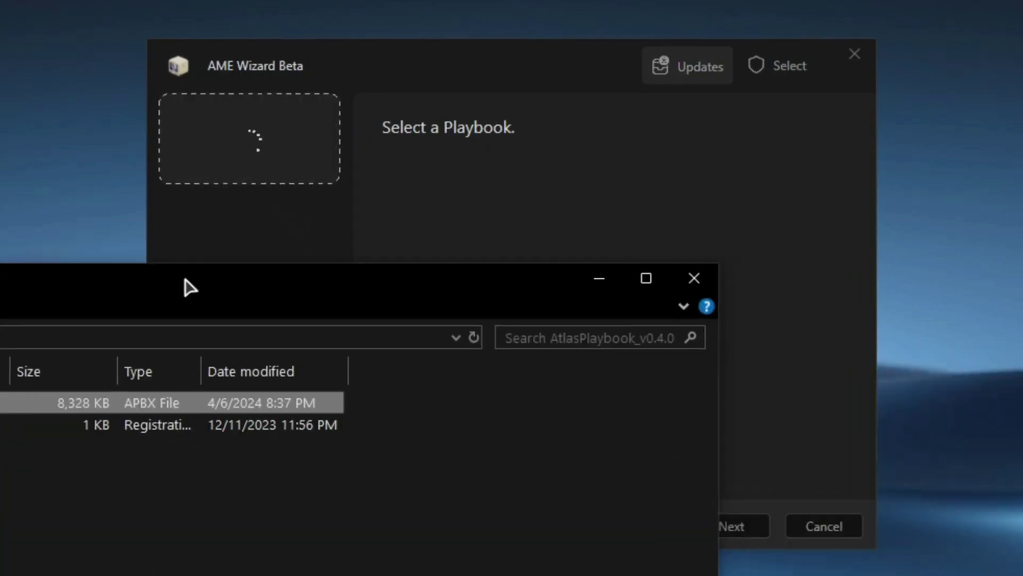
{"action": "left_click", "coordinate": [599, 278]}
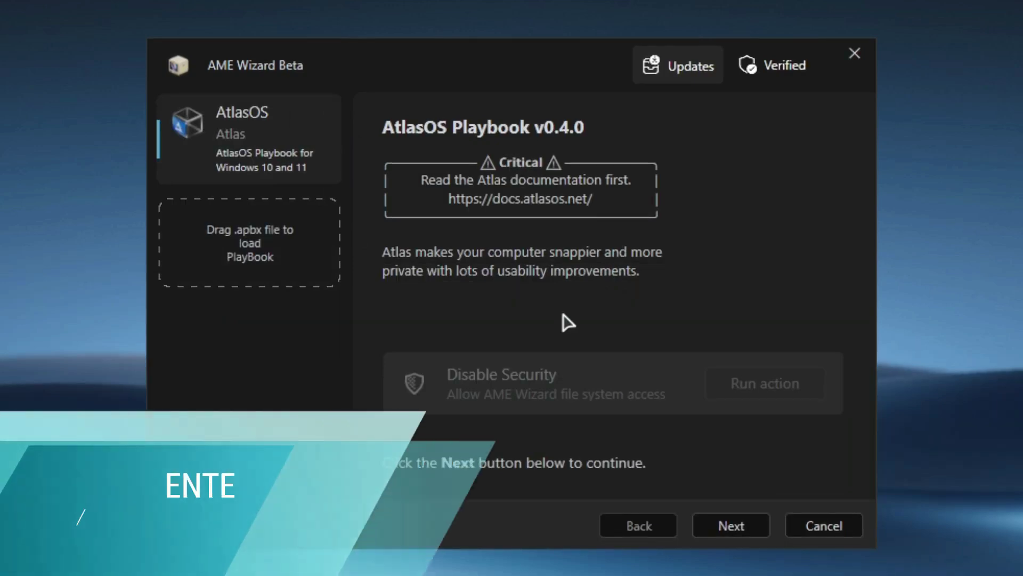
View the update information offered for the AtlasOS playbook and close the Updates window.
{"action": "left_click", "coordinate": [735, 530]}
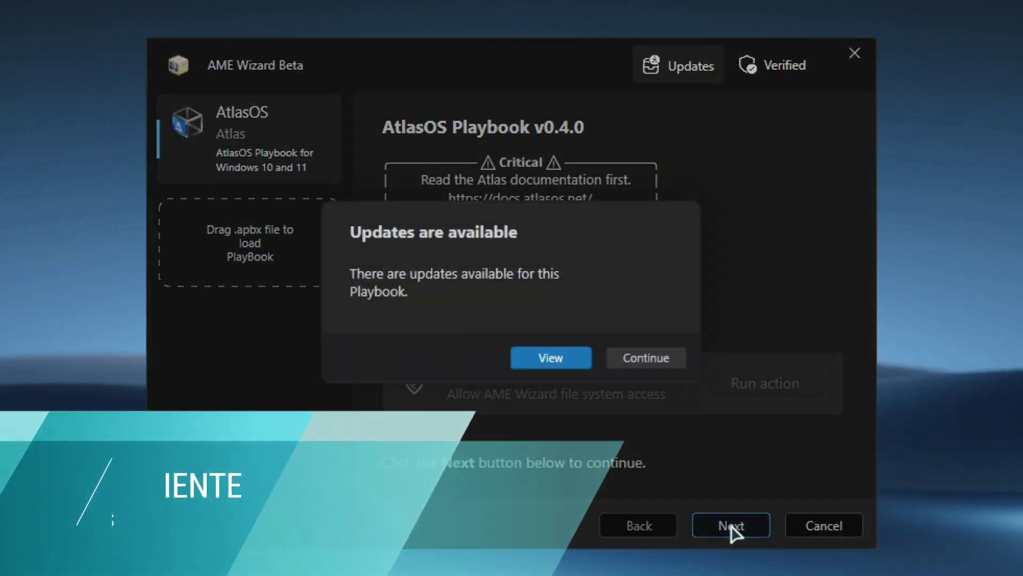
{"action": "left_click", "coordinate": [554, 357]}
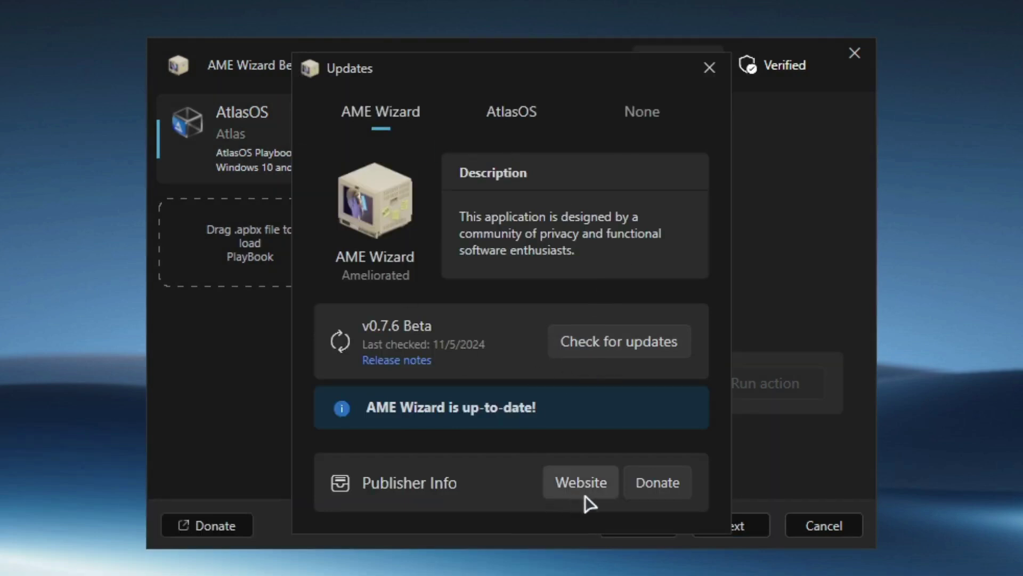
{"action": "left_click", "coordinate": [708, 68]}
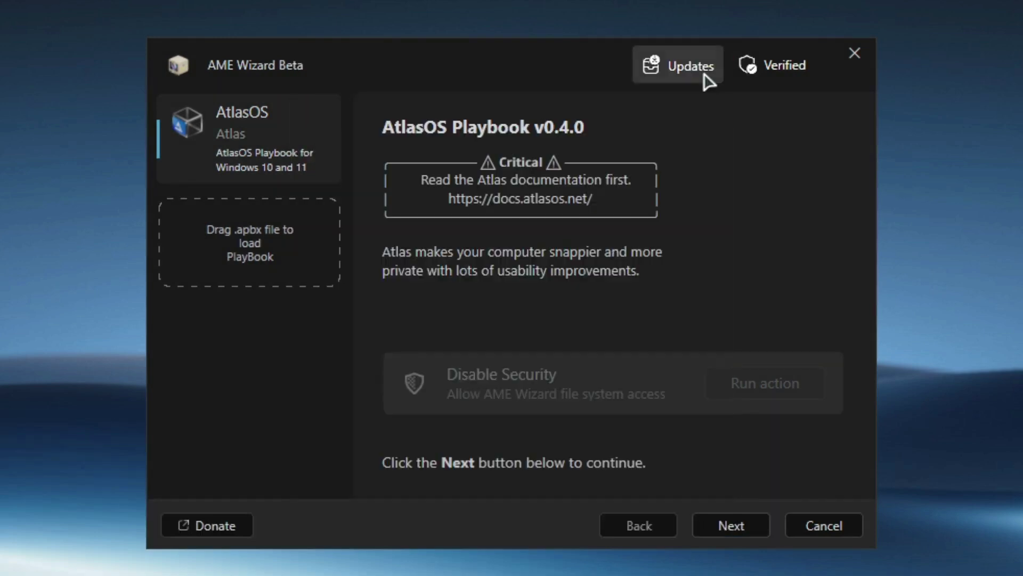
Proceed with AtlasOS Playbook v0.4.0 without updating it, pass the requirements check and accept the license agreement.
{"action": "left_click", "coordinate": [731, 509]}
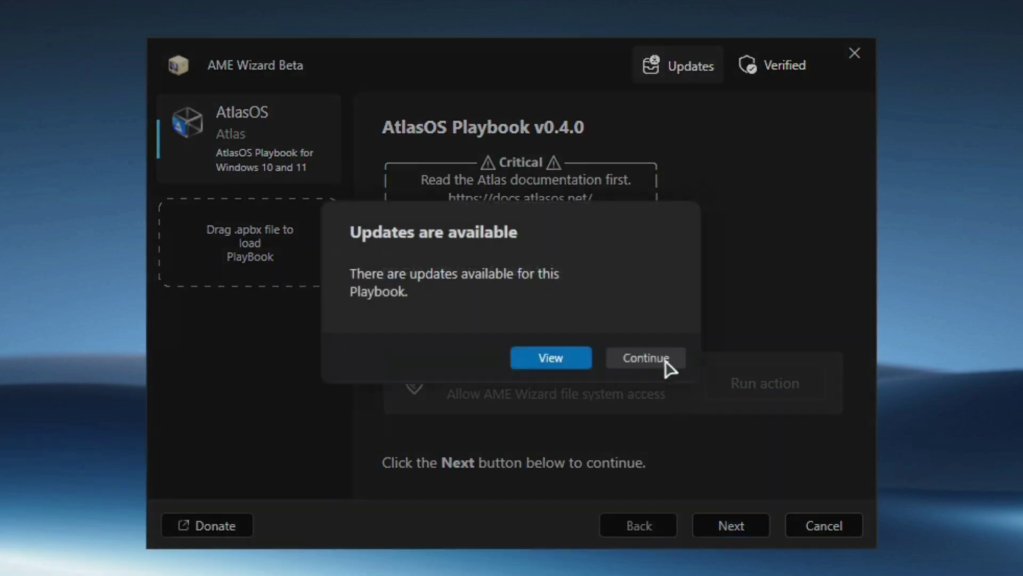
{"action": "left_click", "coordinate": [646, 358]}
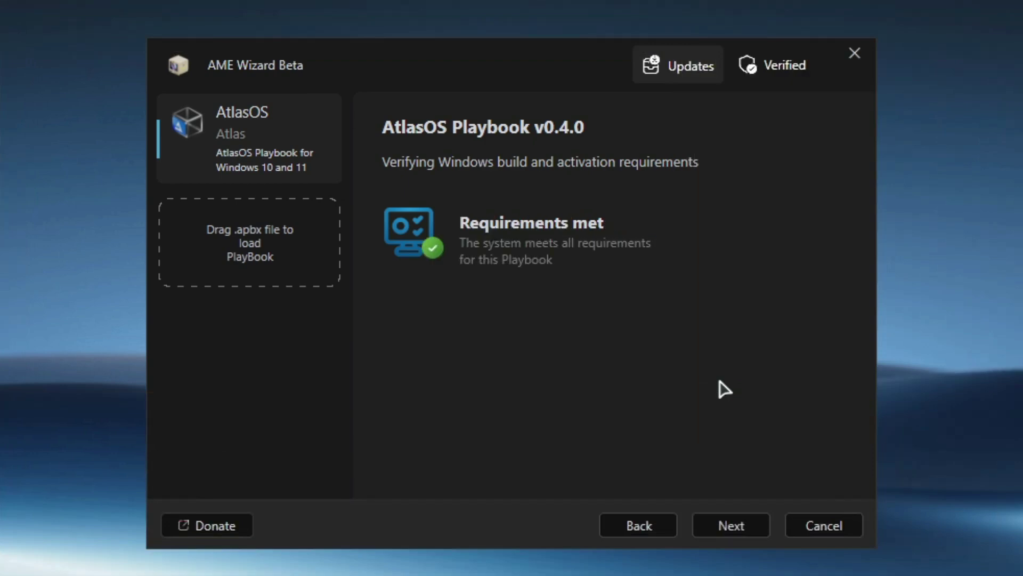
{"action": "left_click", "coordinate": [728, 534]}
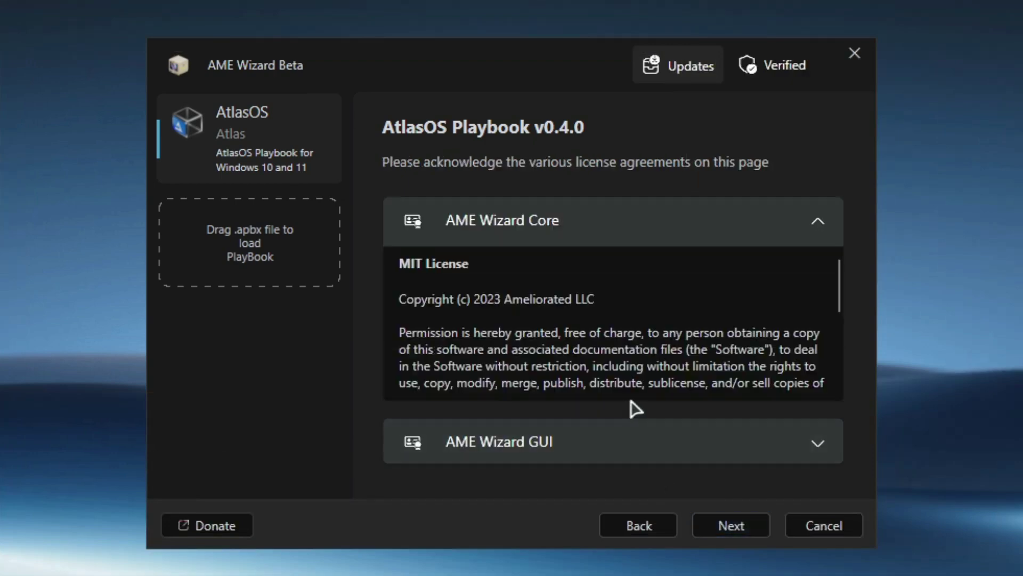
{"action": "left_click", "coordinate": [735, 533]}
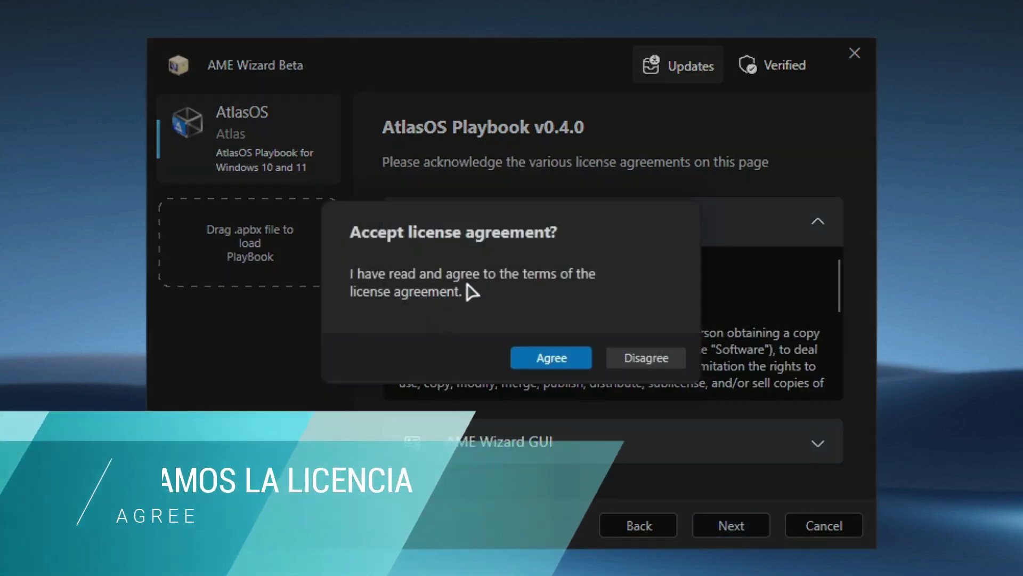
{"action": "left_click", "coordinate": [542, 358]}
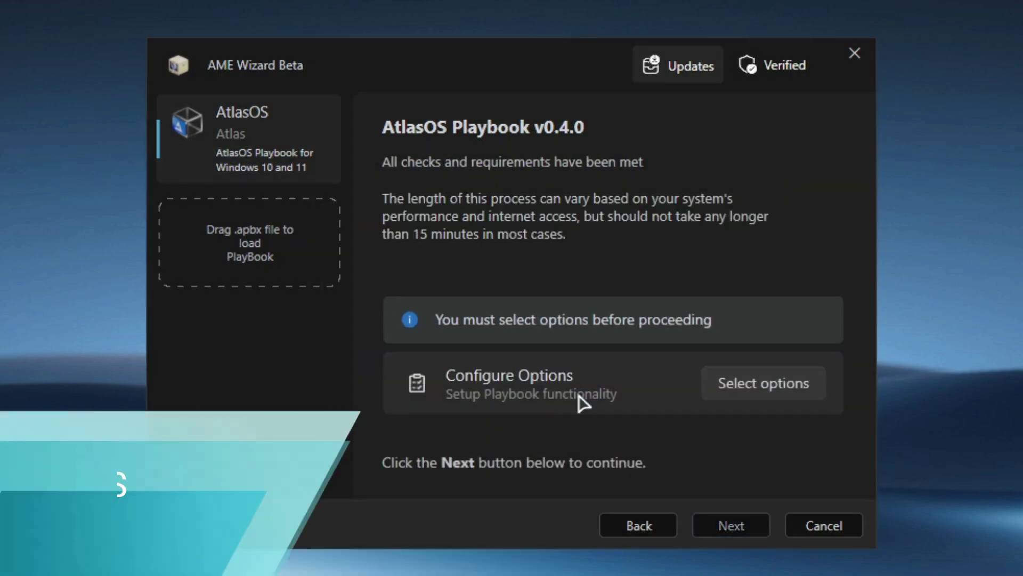
Configure the playbook's security options to disable Defender, keep the default Windows mitigations and disable core isolation.
{"action": "left_click", "coordinate": [767, 392]}
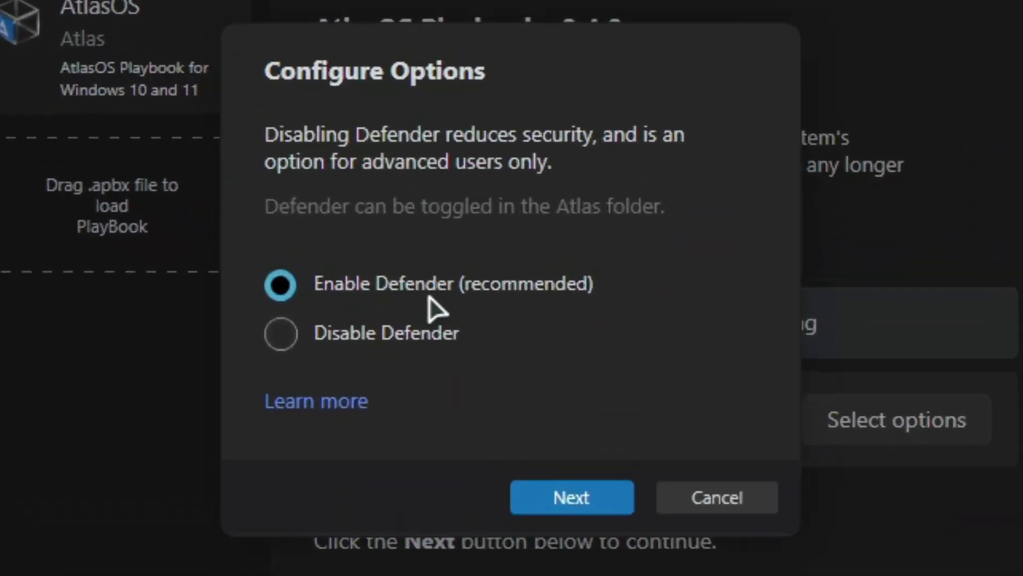
{"action": "left_click", "coordinate": [378, 341]}
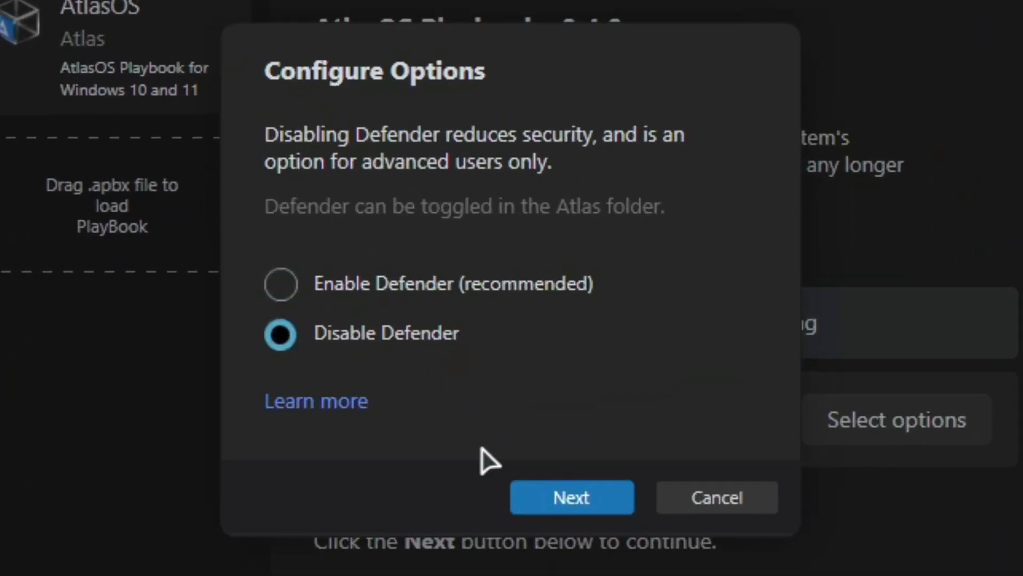
{"action": "left_click", "coordinate": [581, 503]}
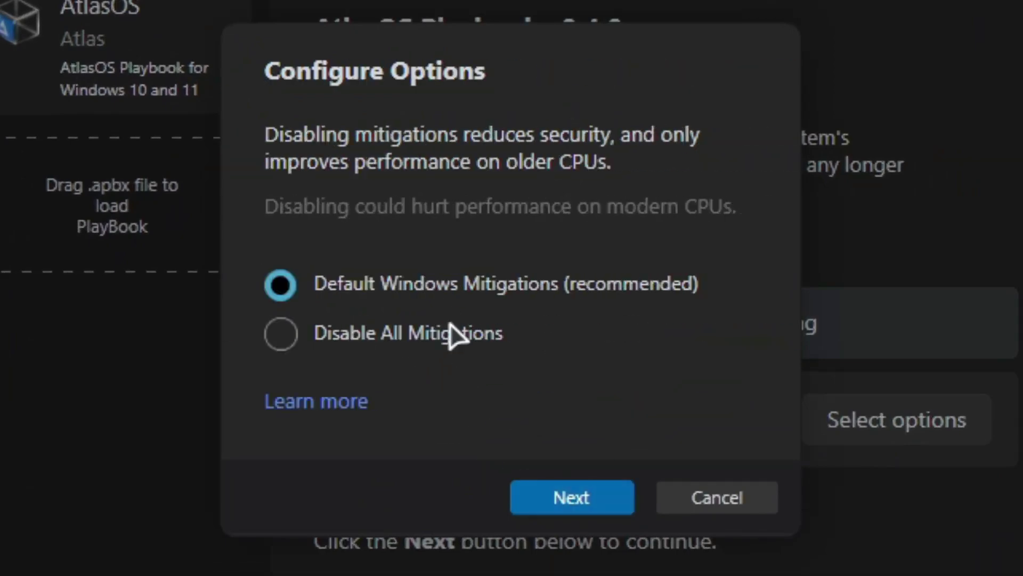
{"action": "left_click", "coordinate": [587, 509]}
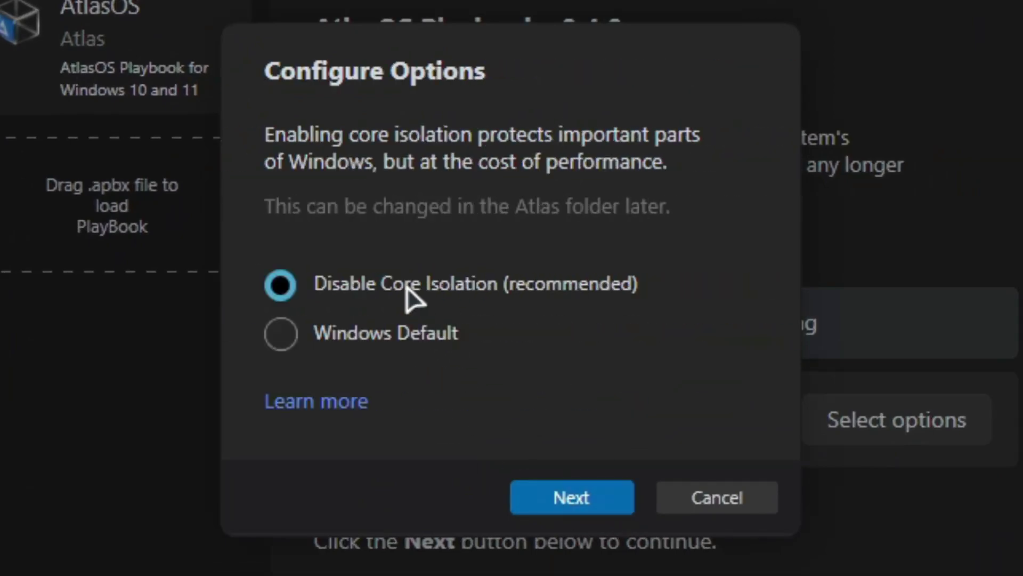
{"action": "left_click", "coordinate": [580, 509]}
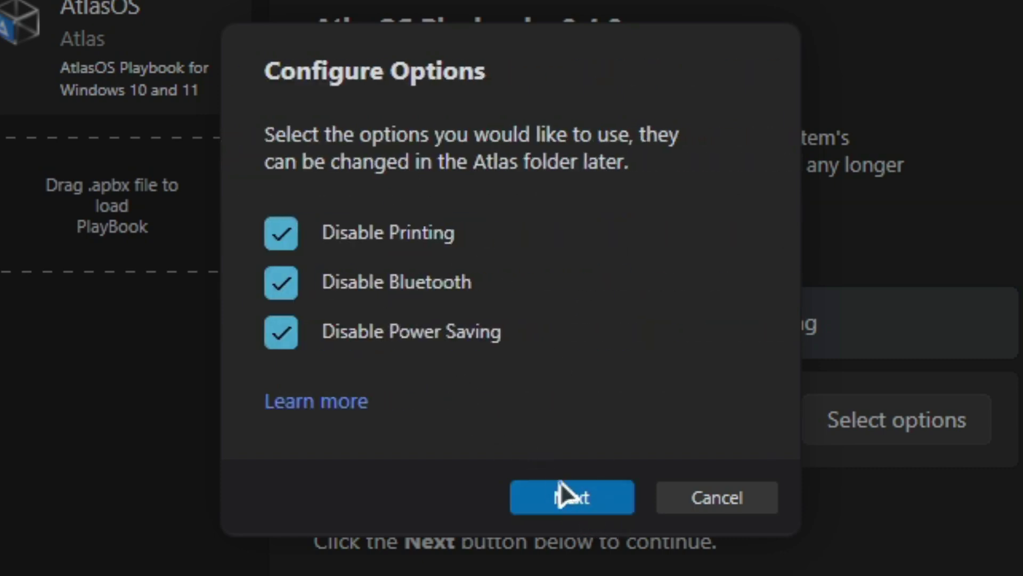
Keep the options disabling printing, Bluetooth, power saving, hibernation, automatic updates and notifications, removing Snipping Tool and Edge, and installing a browser.
{"action": "left_click", "coordinate": [579, 507]}
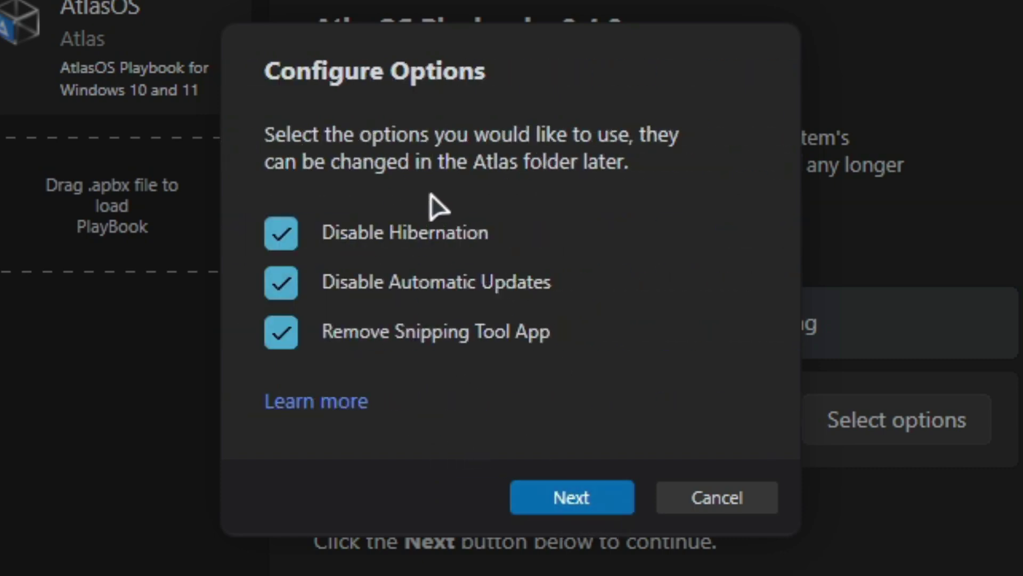
{"action": "left_click", "coordinate": [579, 512]}
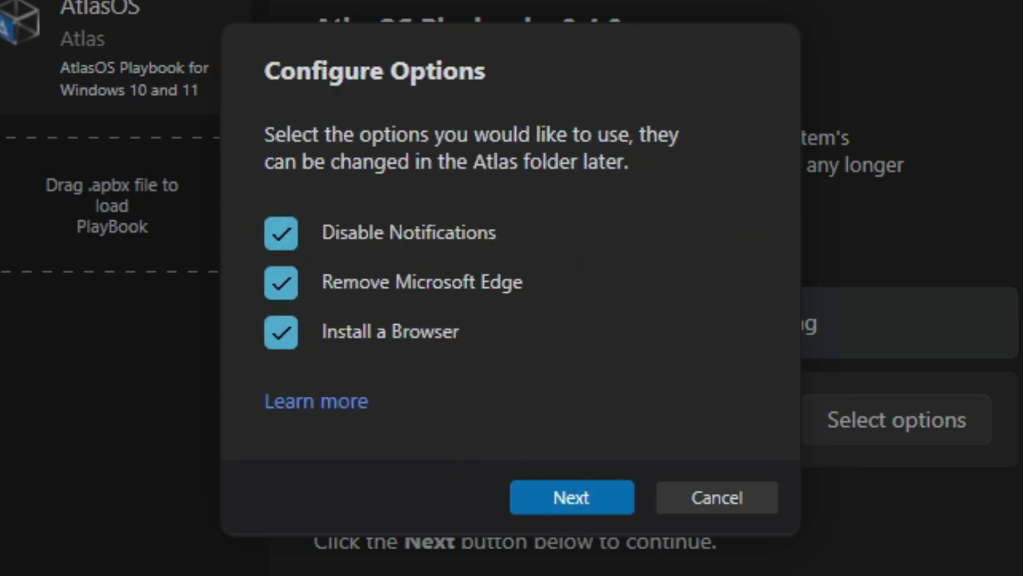
{"action": "left_click", "coordinate": [591, 506]}
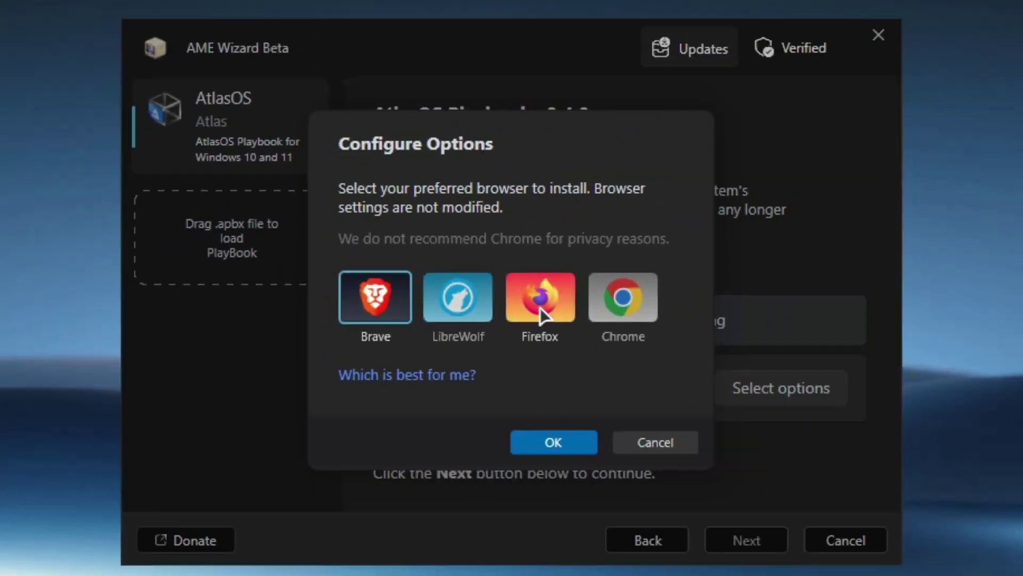
Choose Firefox as the browser to install, finish the configuration and start applying the AtlasOS playbook.
{"action": "left_click", "coordinate": [540, 309]}
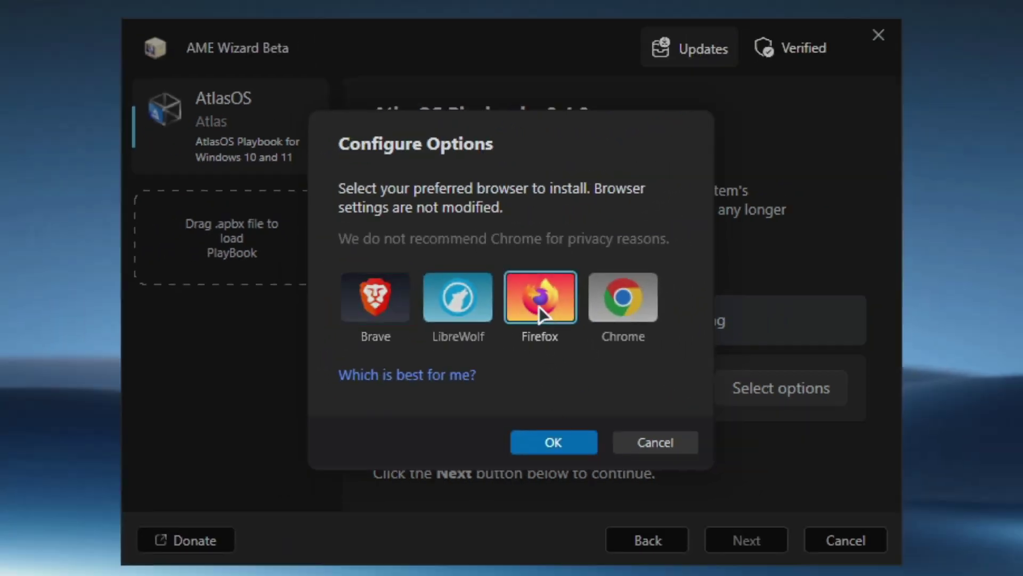
{"action": "left_click", "coordinate": [554, 441]}
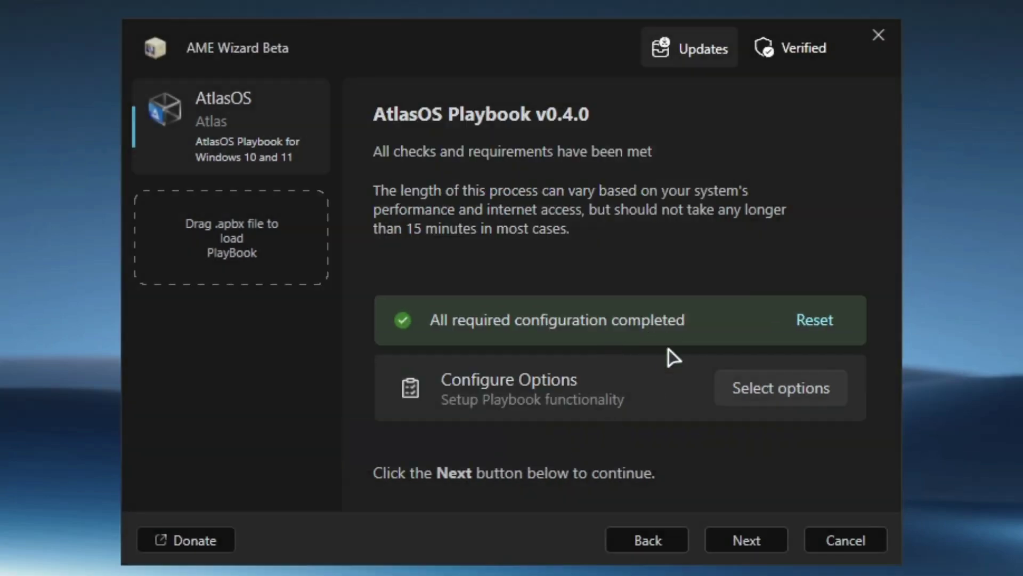
{"action": "left_click", "coordinate": [745, 541]}
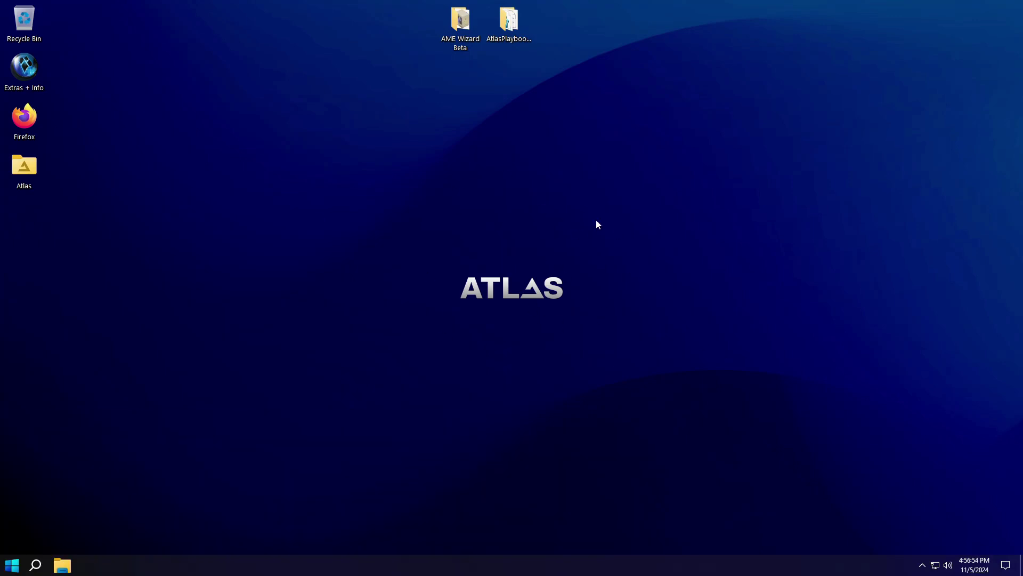
Open the desktop's Atlas folder in a maximized window and examine its Software, Drivers and General Configuration folders.
{"action": "double_click", "coordinate": [23, 166]}
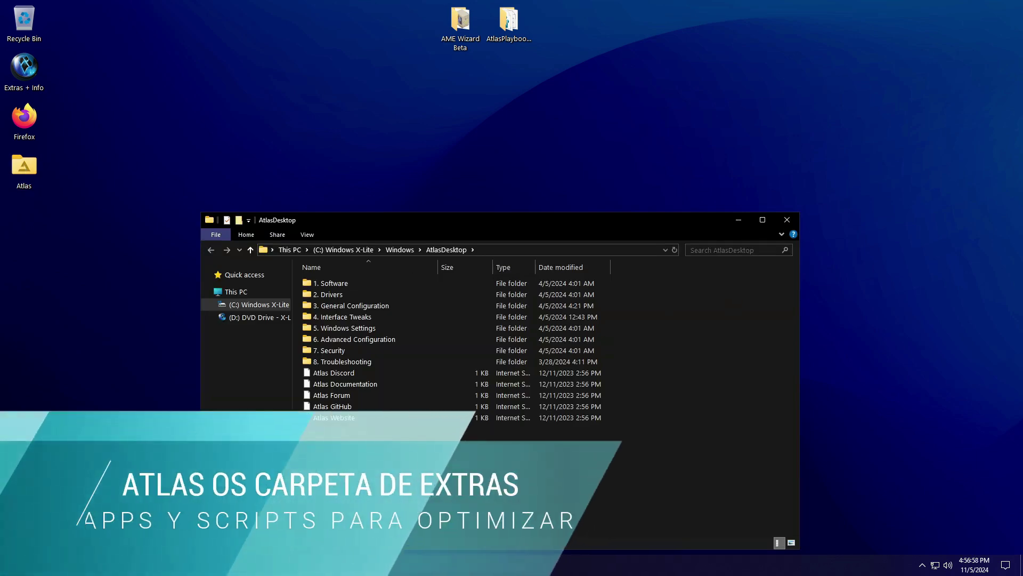
{"action": "left_click", "coordinate": [762, 222]}
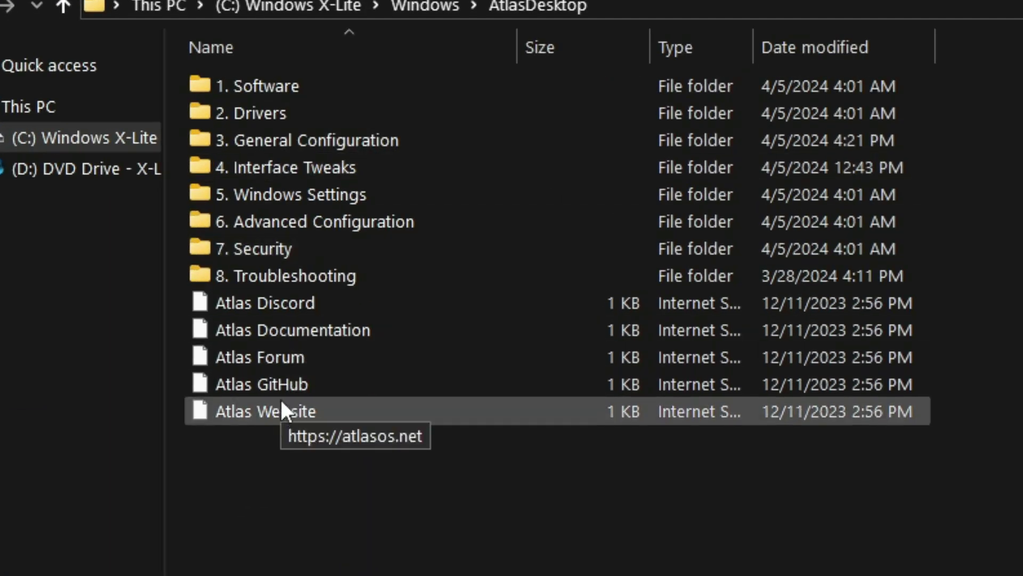
{"action": "double_click", "coordinate": [252, 90]}
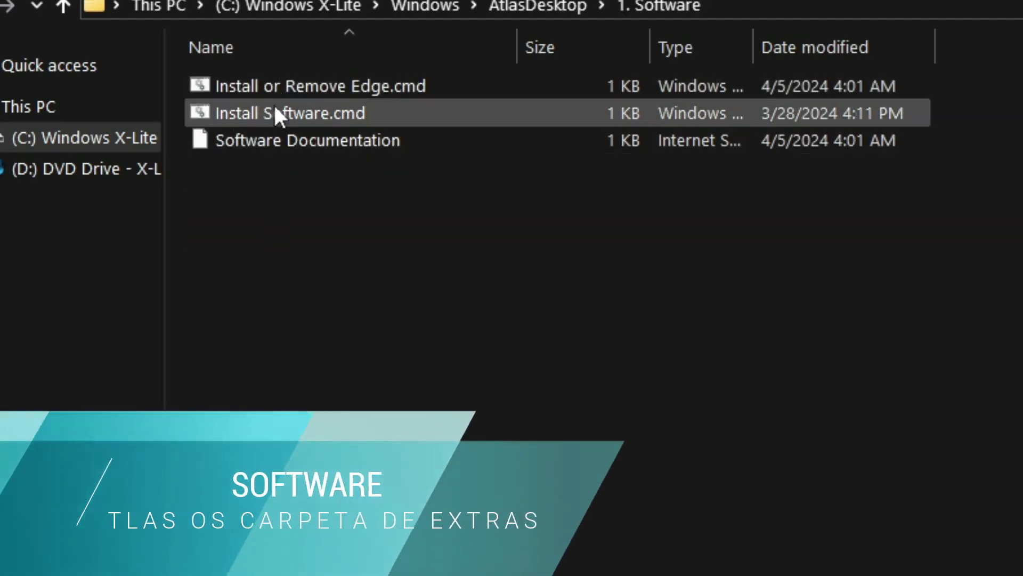
{"action": "left_click", "coordinate": [60, 7]}
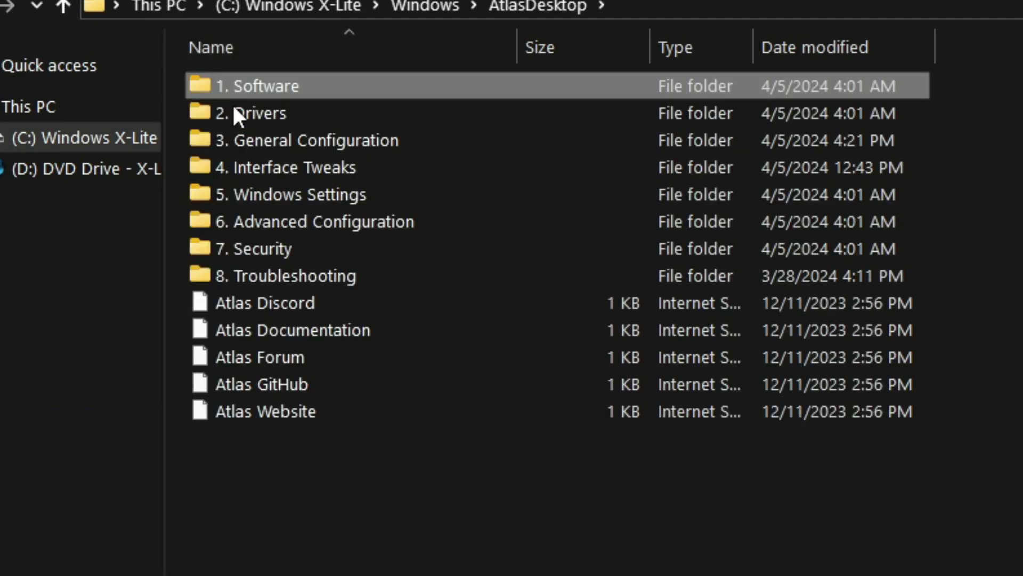
{"action": "double_click", "coordinate": [249, 114]}
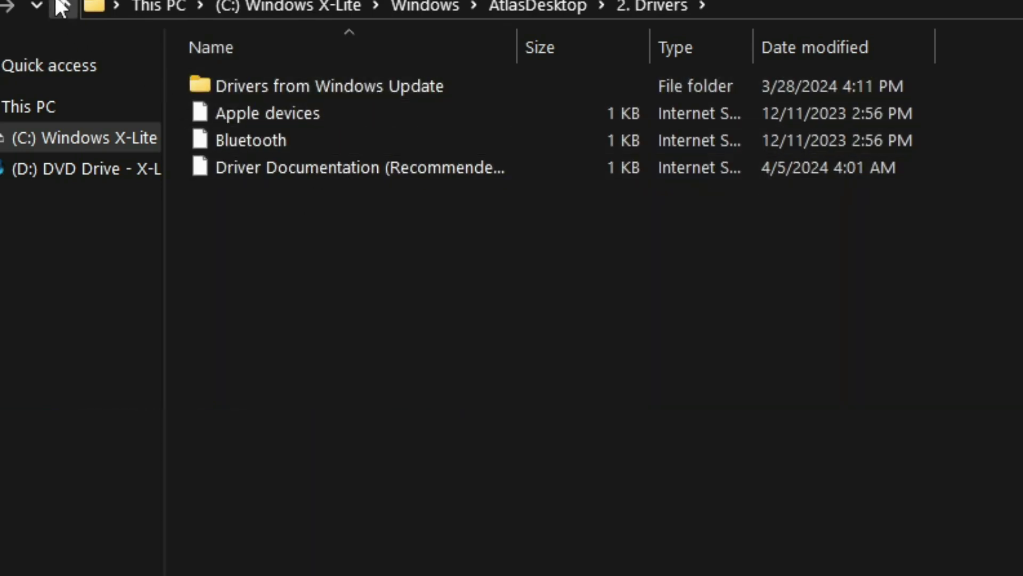
{"action": "left_click", "coordinate": [65, 6]}
{"action": "double_click", "coordinate": [242, 140]}
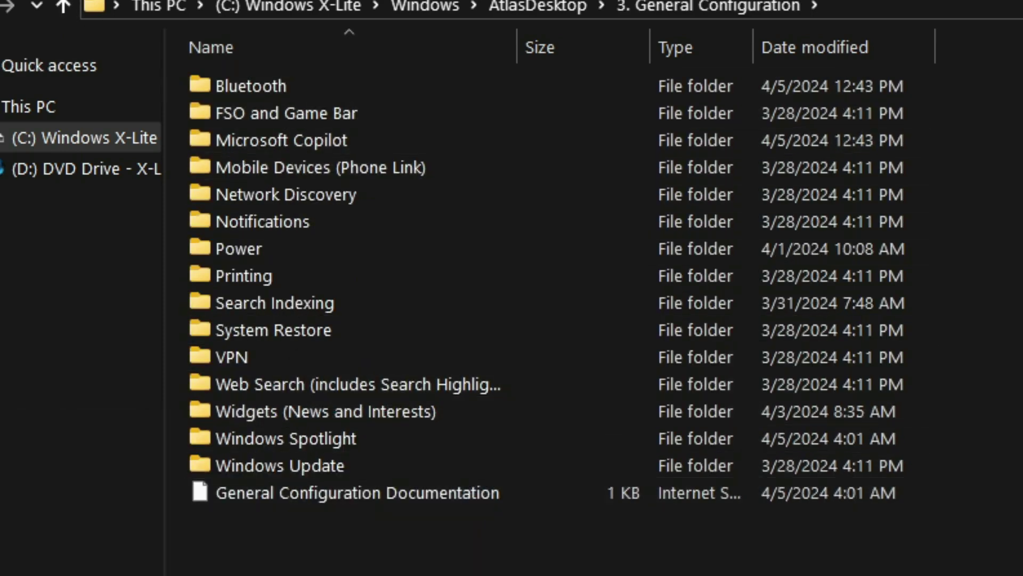
{"action": "left_click", "coordinate": [63, 6]}
Examine the Interface Tweaks, Windows Settings, Advanced Configuration and Security folders inside AtlasDesktop.
{"action": "double_click", "coordinate": [268, 172]}
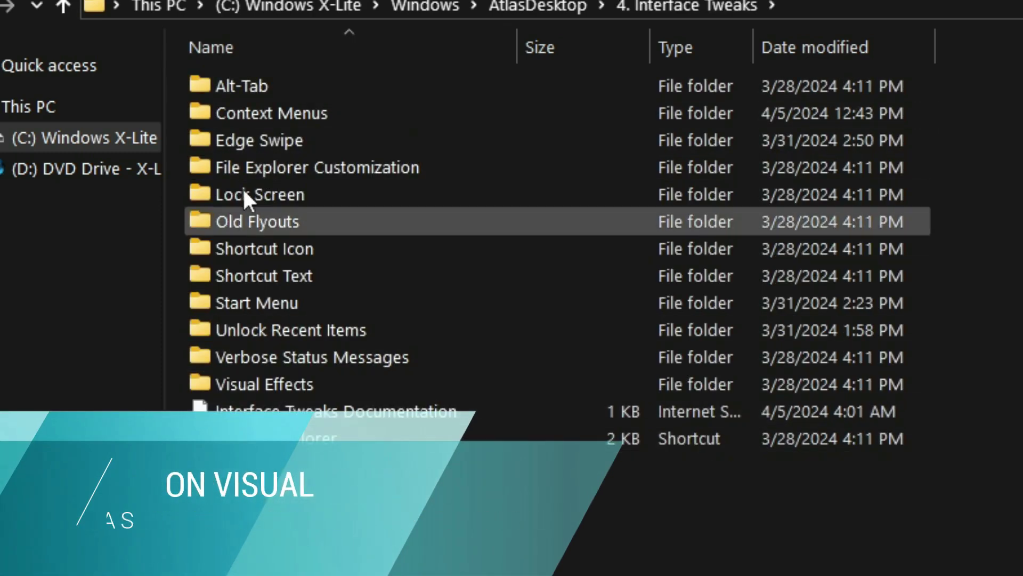
{"action": "left_click", "coordinate": [64, 5]}
{"action": "double_click", "coordinate": [263, 185]}
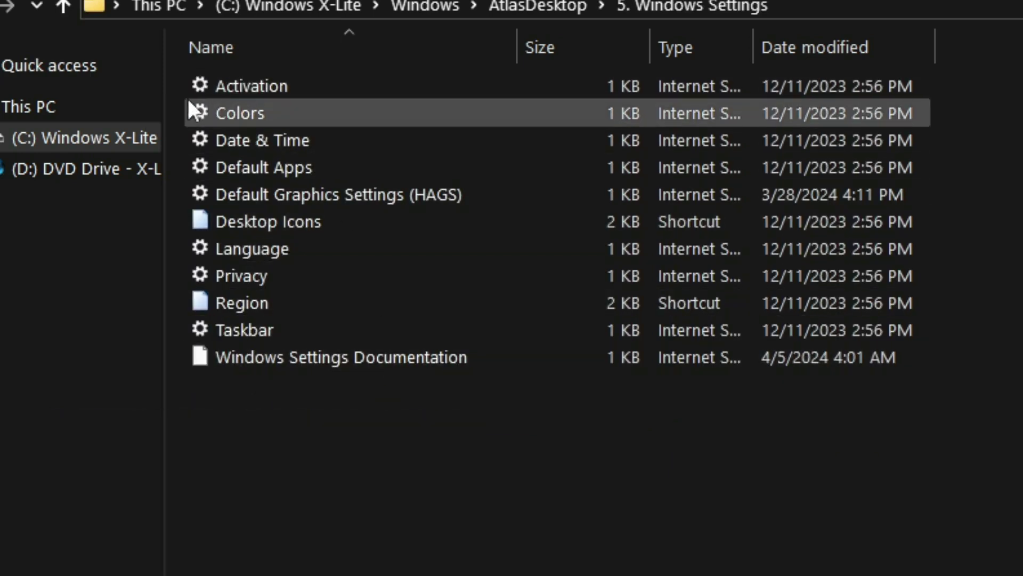
{"action": "left_click", "coordinate": [63, 6]}
{"action": "double_click", "coordinate": [272, 223]}
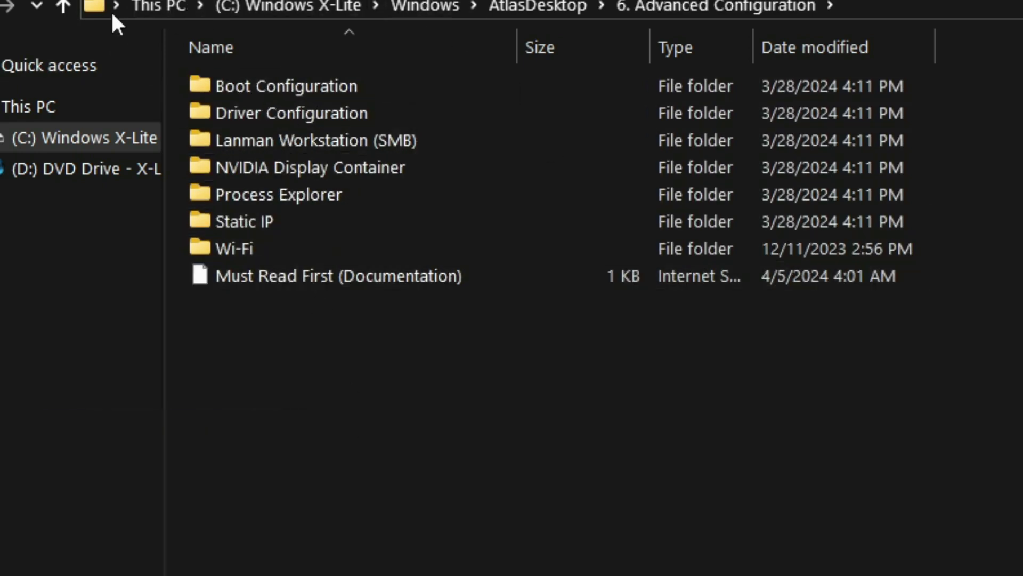
{"action": "left_click", "coordinate": [65, 6]}
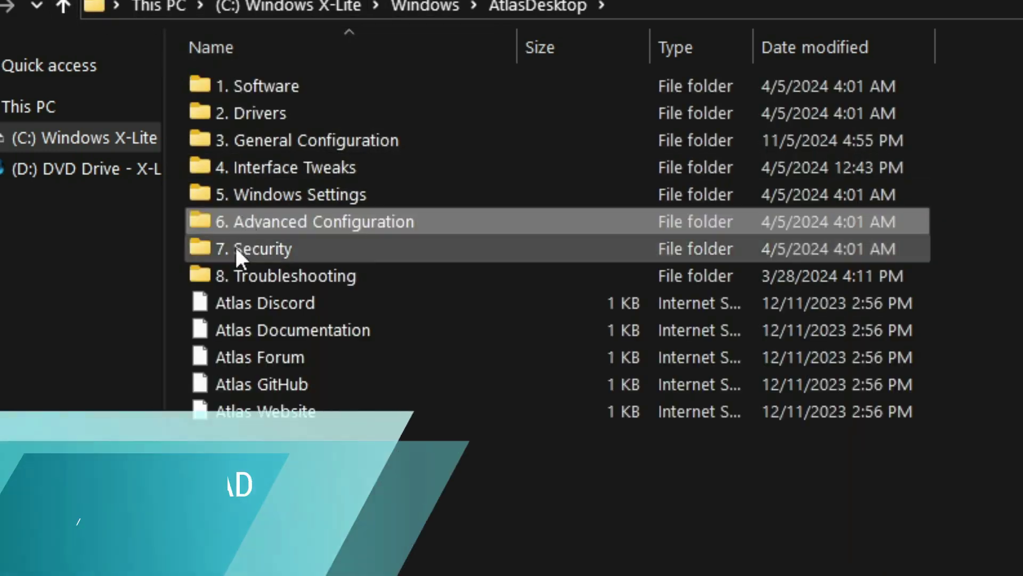
{"action": "double_click", "coordinate": [238, 248]}
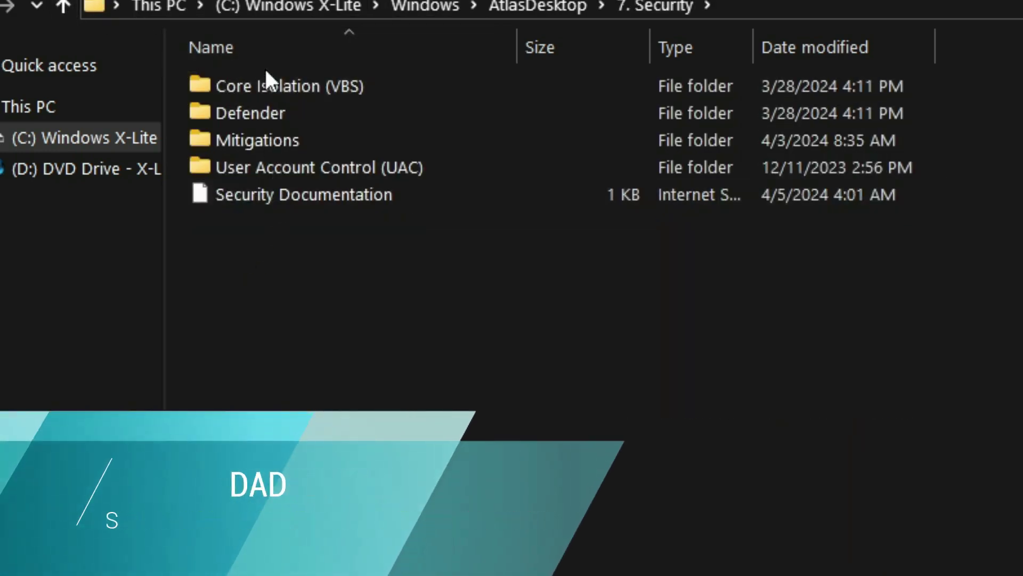
{"action": "left_click", "coordinate": [65, 6]}
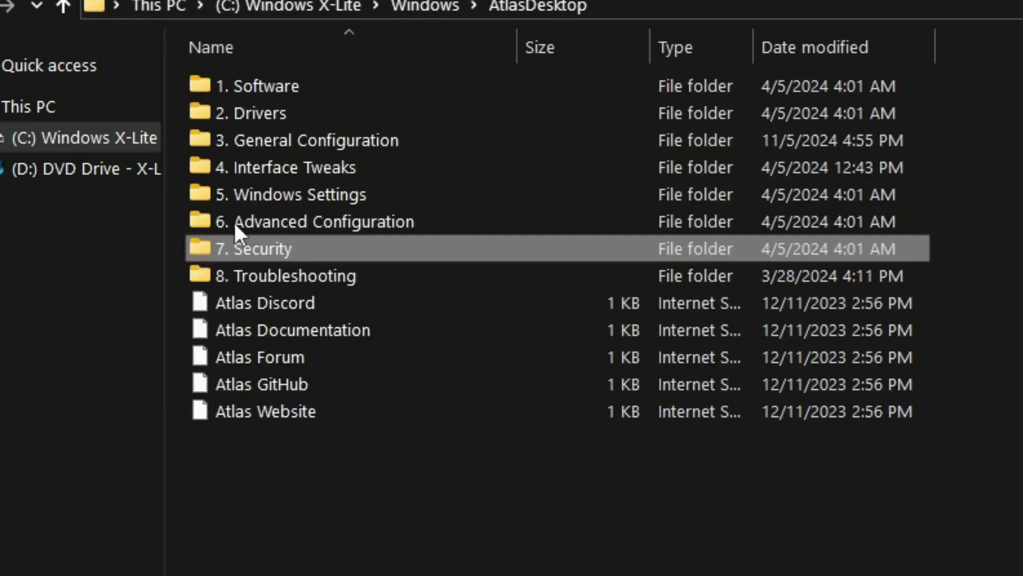
Examine the Troubleshooting folder inside AtlasDesktop, return to its parent folder and close the window.
{"action": "double_click", "coordinate": [331, 273]}
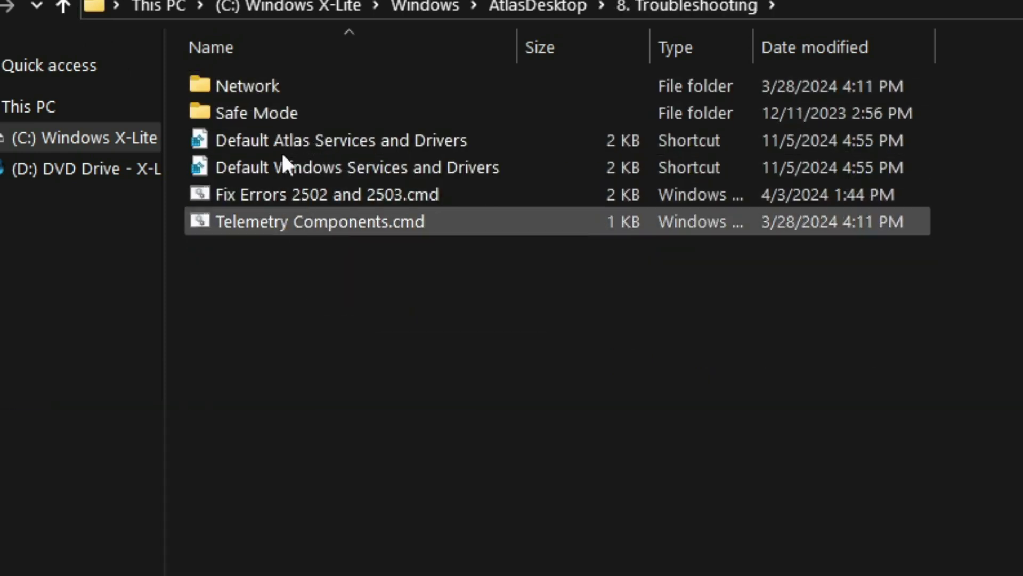
{"action": "left_click", "coordinate": [60, 8]}
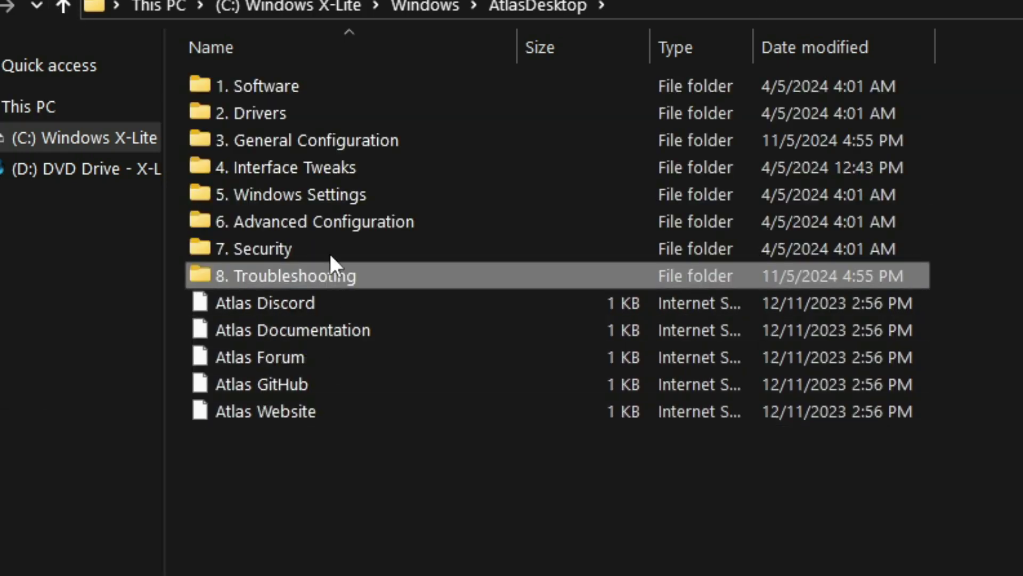
{"action": "left_click", "coordinate": [1014, 5]}
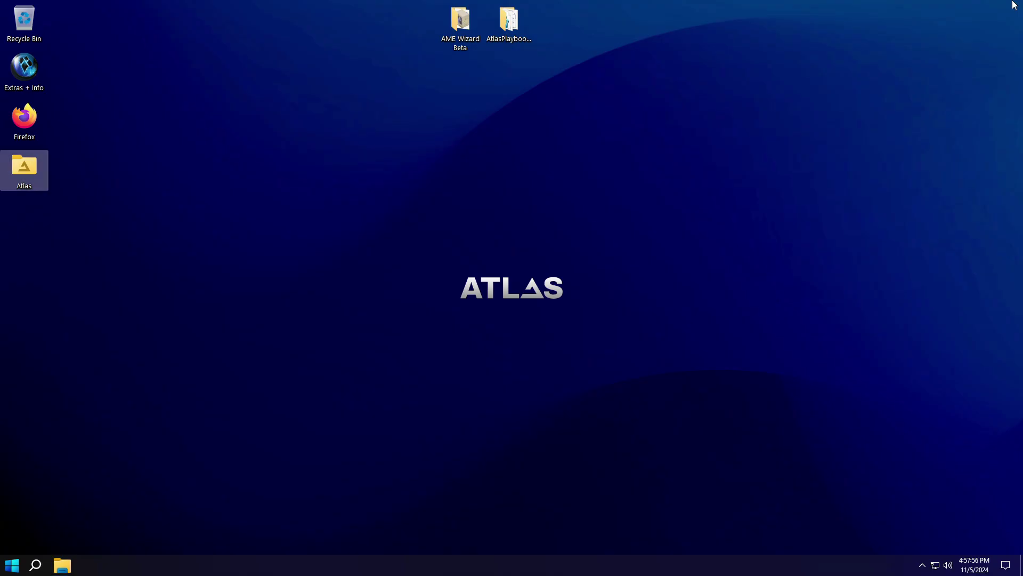
{"action": "left_click", "coordinate": [586, 130]}
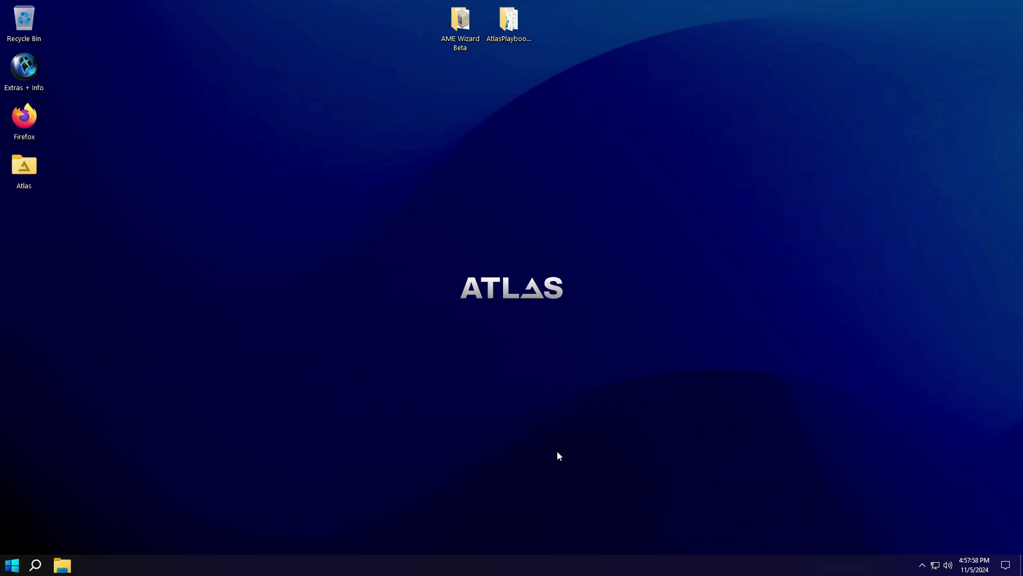
Check the idle system's CPU and memory performance in Task Manager and close it.
{"action": "right_click", "coordinate": [539, 561]}
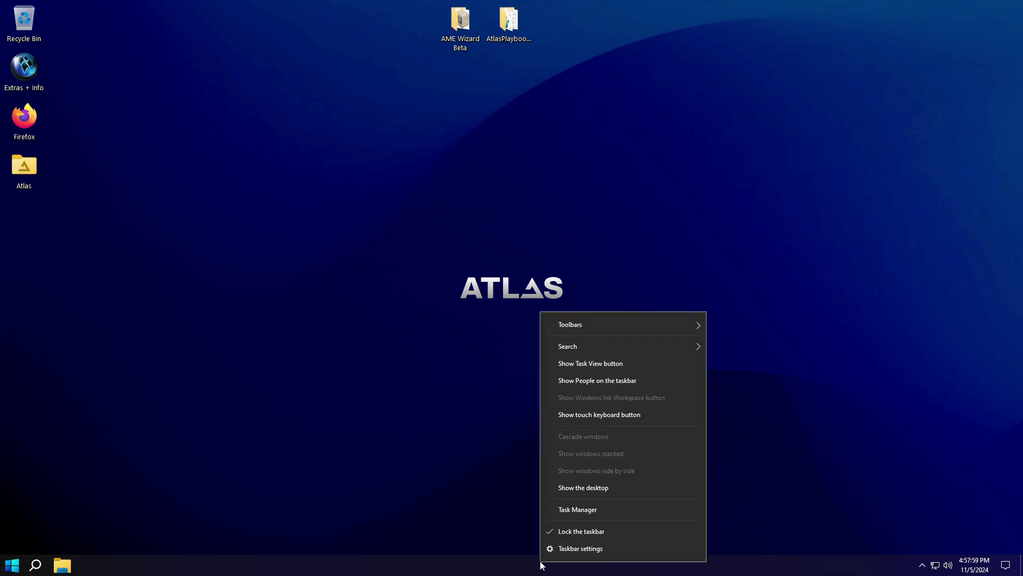
{"action": "left_click", "coordinate": [572, 511]}
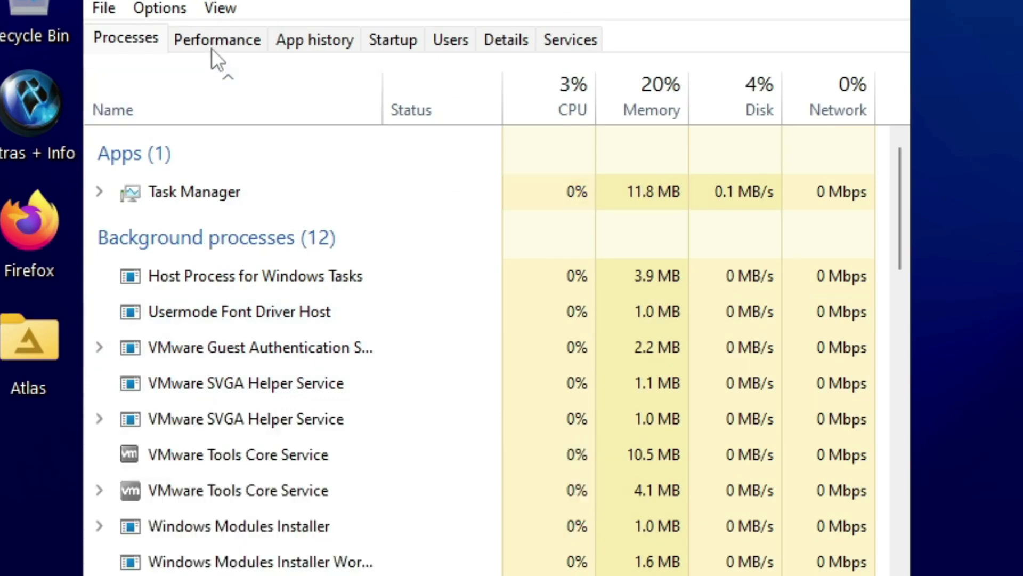
{"action": "left_click", "coordinate": [216, 47]}
{"action": "left_click", "coordinate": [237, 101]}
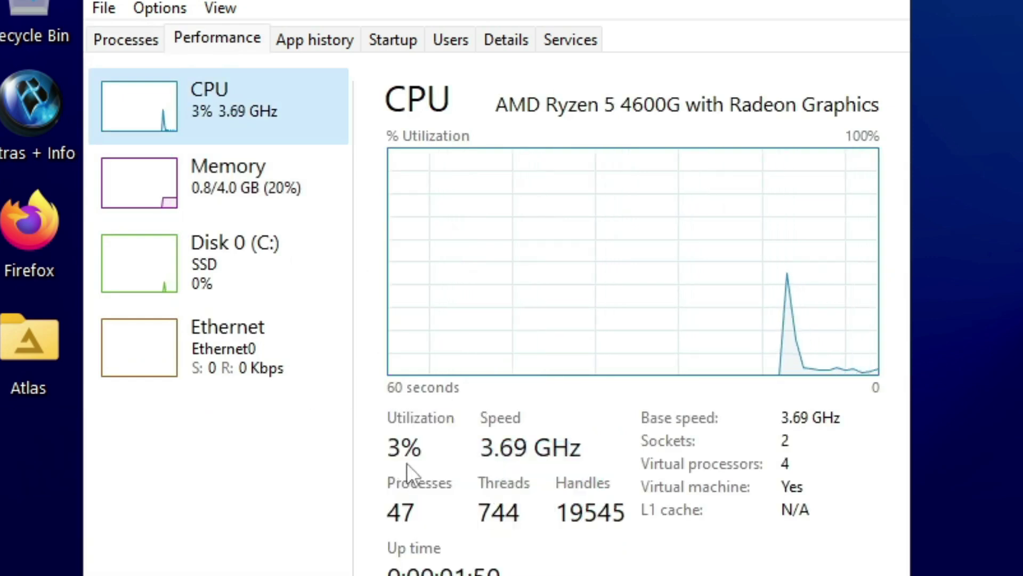
{"action": "left_click", "coordinate": [252, 202]}
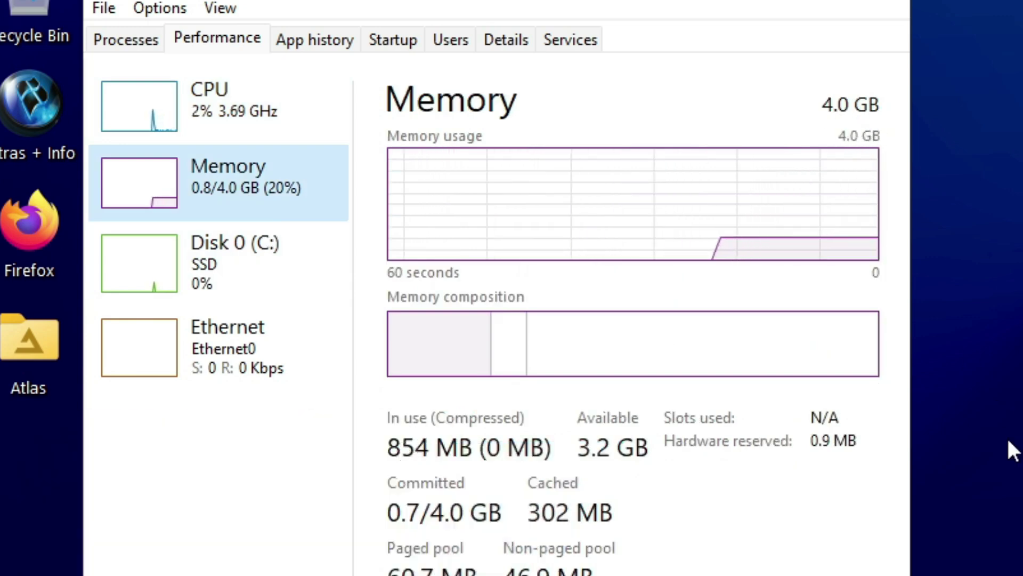
{"action": "left_click", "coordinate": [882, 2]}
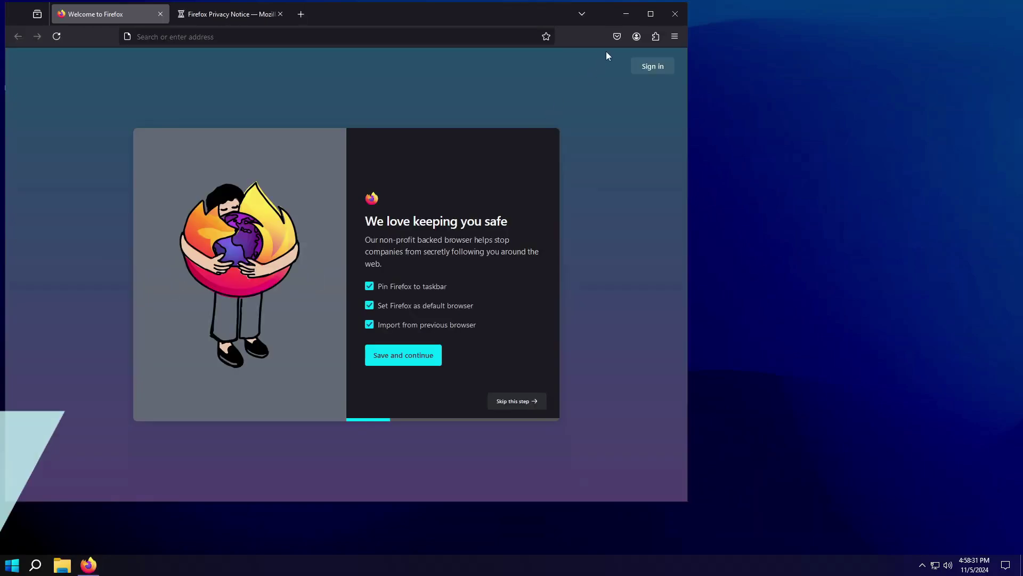
Maximize Firefox, skip its welcome steps without adding extensions, start browsing and close the Firefox Privacy Notice page.
{"action": "left_click", "coordinate": [650, 15]}
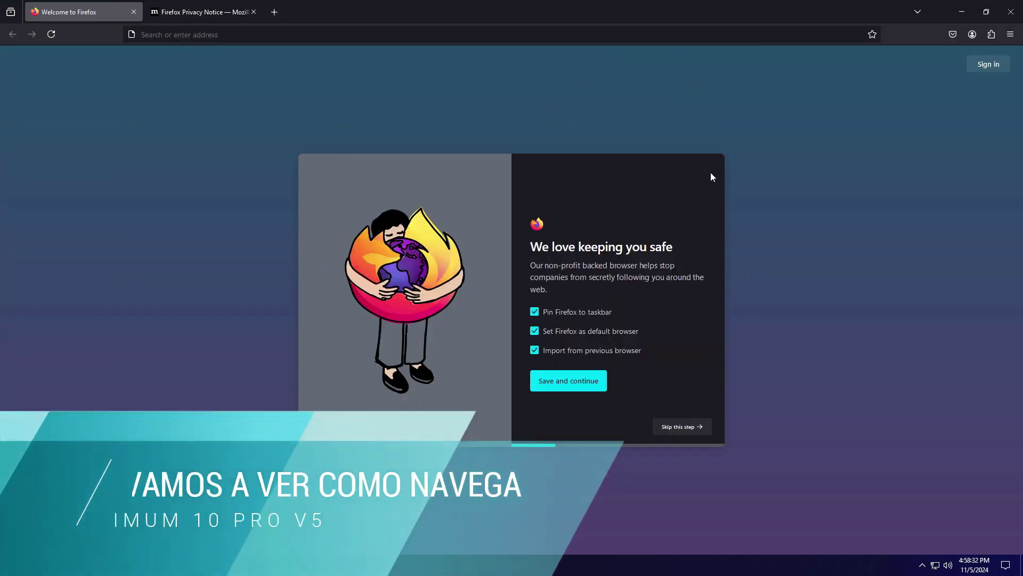
{"action": "left_click", "coordinate": [682, 431]}
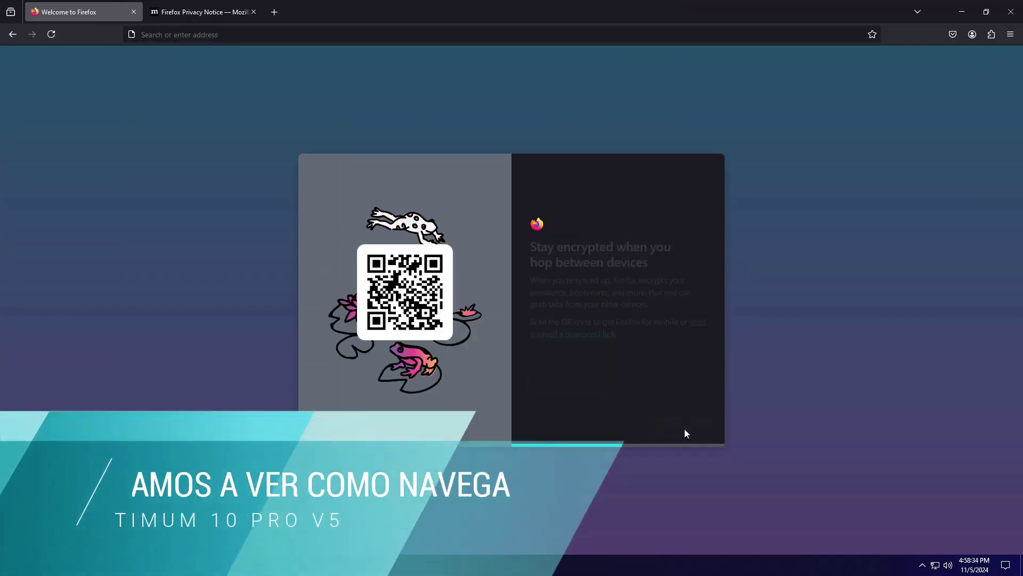
{"action": "left_click", "coordinate": [689, 429]}
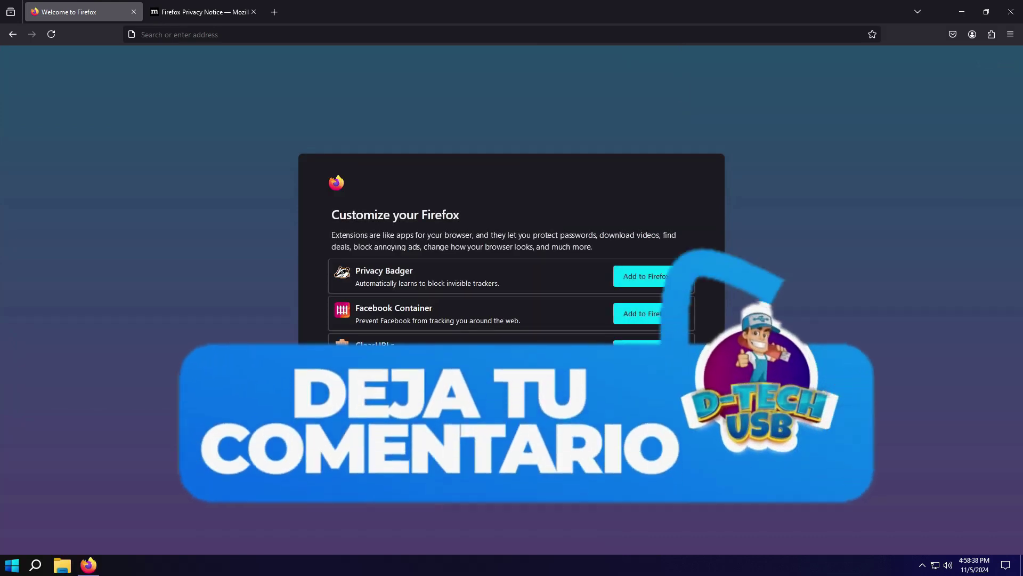
{"action": "left_click", "coordinate": [667, 410]}
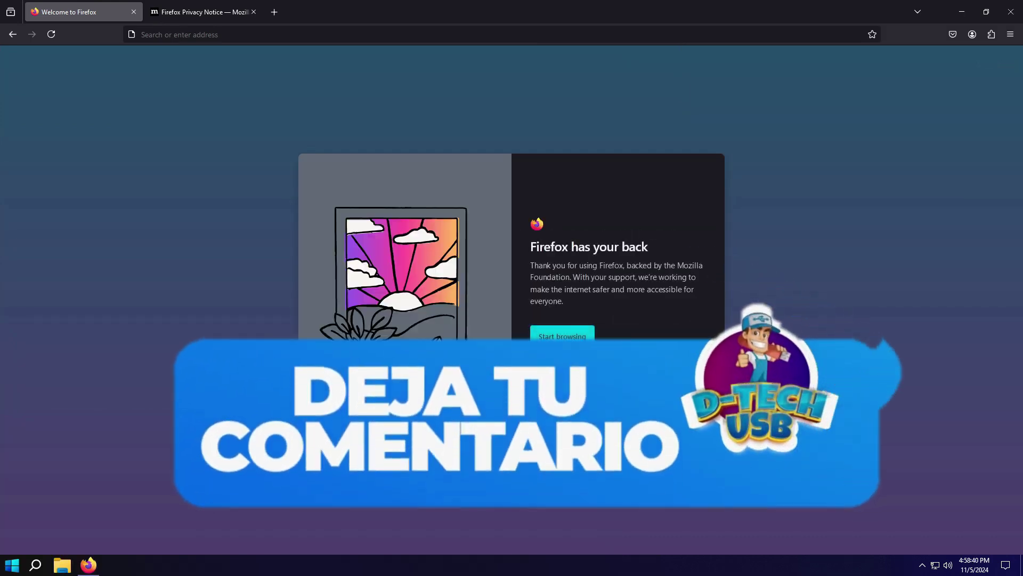
{"action": "left_click", "coordinate": [562, 334]}
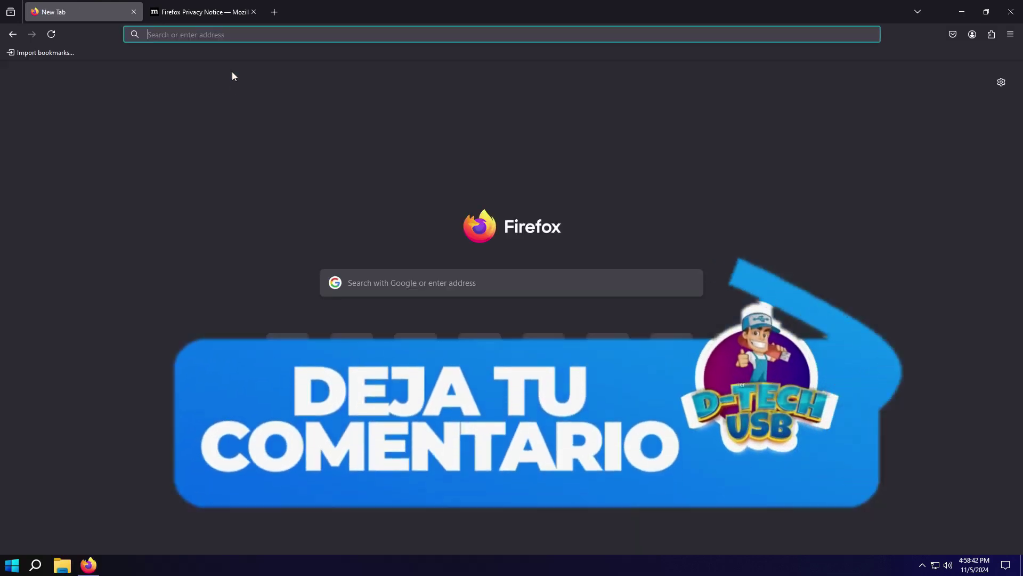
{"action": "left_click", "coordinate": [254, 12]}
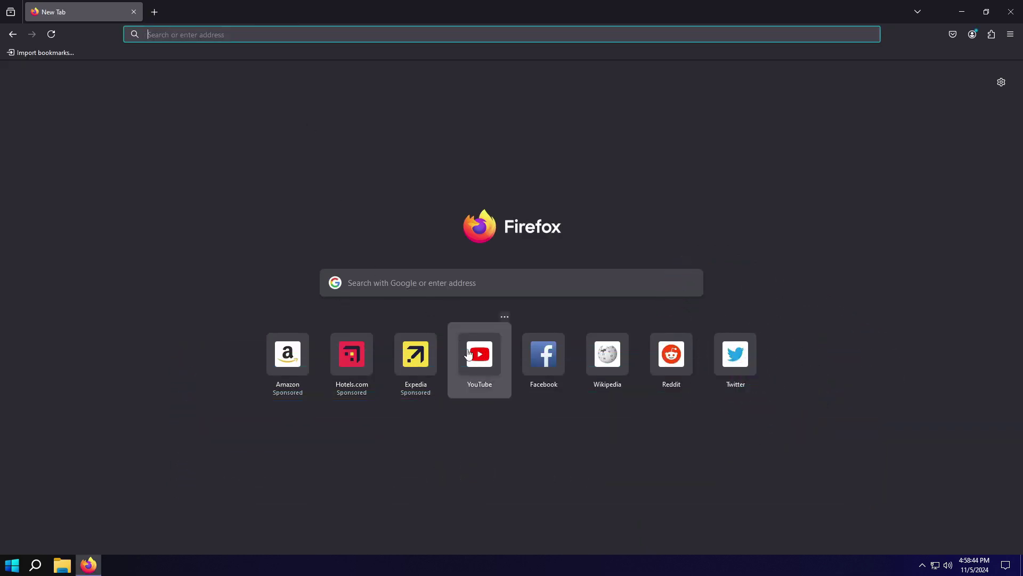
Open YouTube from the new tab page and search it for "dtech usb english".
{"action": "left_click", "coordinate": [470, 354]}
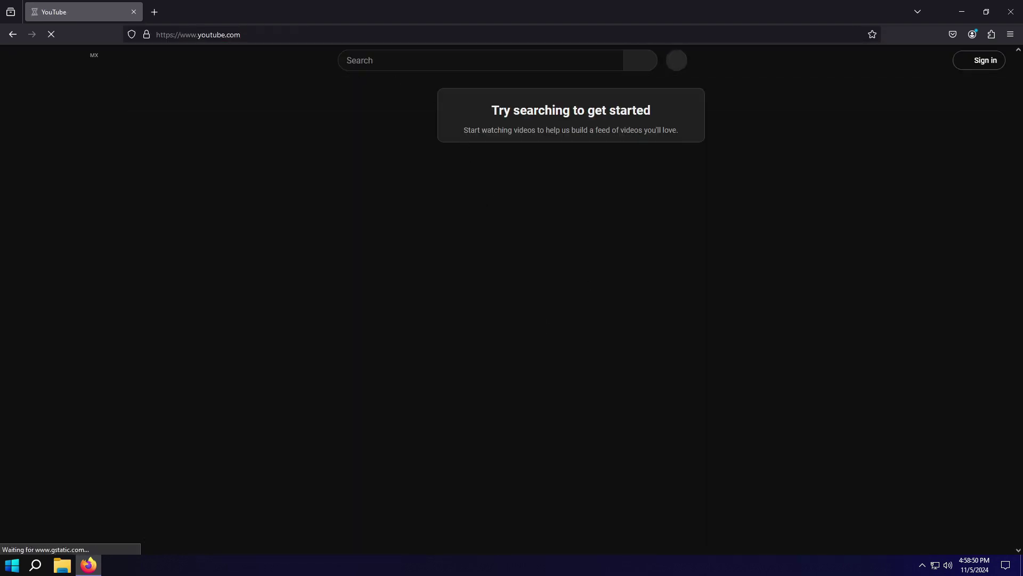
{"action": "left_click", "coordinate": [351, 60]}
{"action": "type", "text": "dtech usb english"}
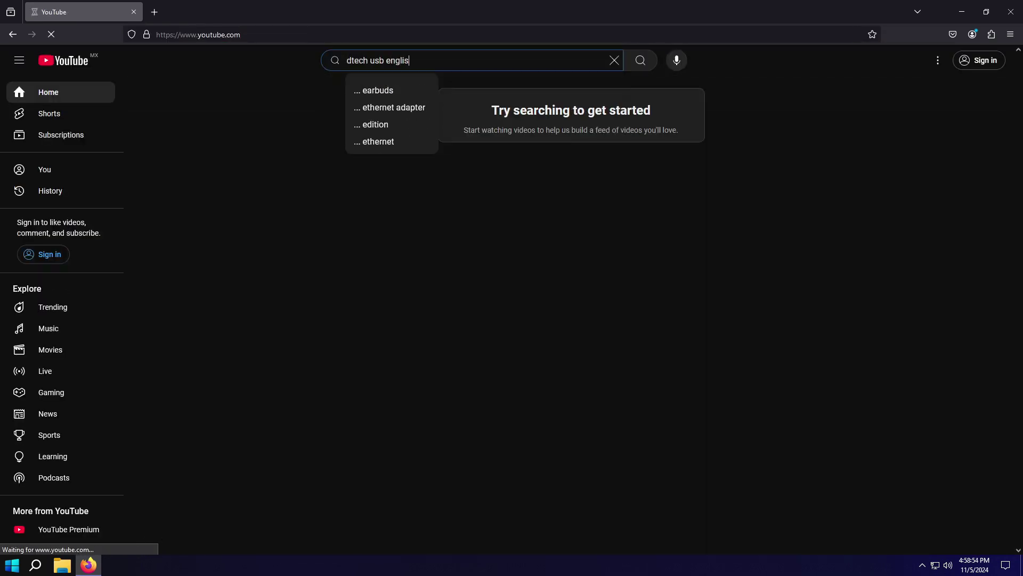
{"action": "left_click", "coordinate": [651, 60]}
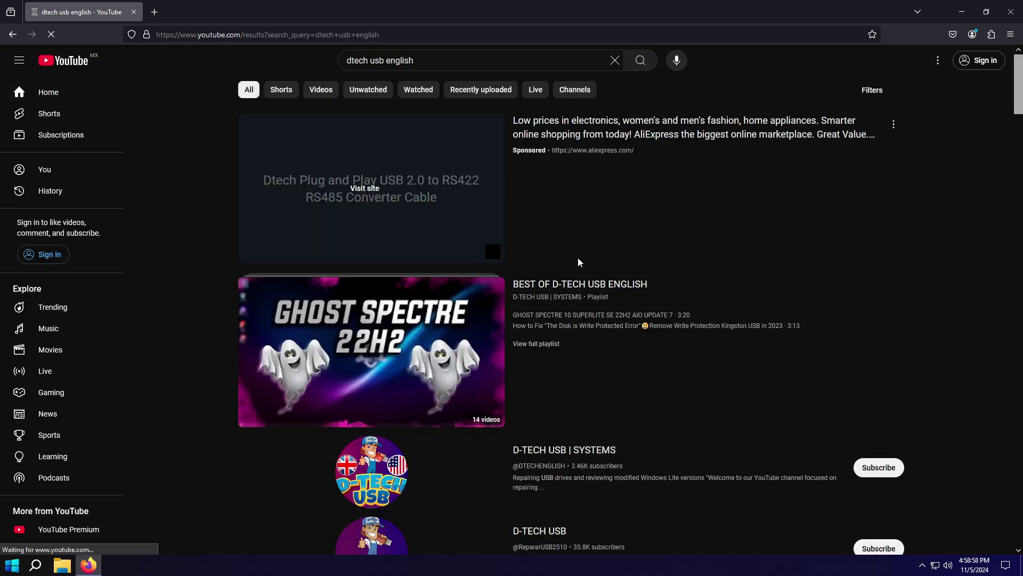
Open the D-TECH USB | SYSTEMS channel from the results and look through its home page.
{"action": "scroll", "coordinate": [579, 261], "scroll_direction": "down", "scroll_amount": 2}
{"action": "left_click", "coordinate": [567, 343]}
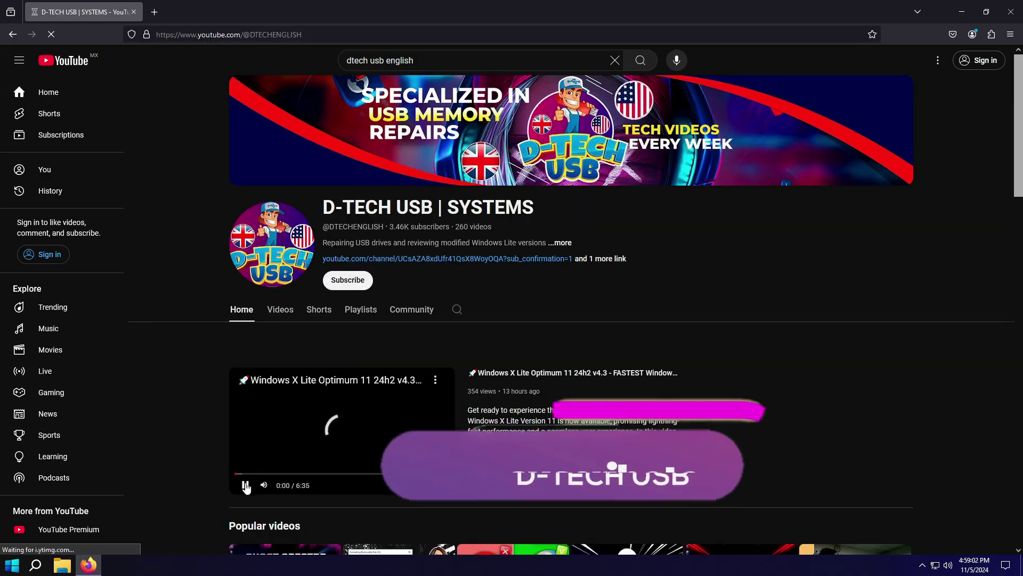
{"action": "scroll", "coordinate": [558, 405], "scroll_direction": "down", "scroll_amount": 10}
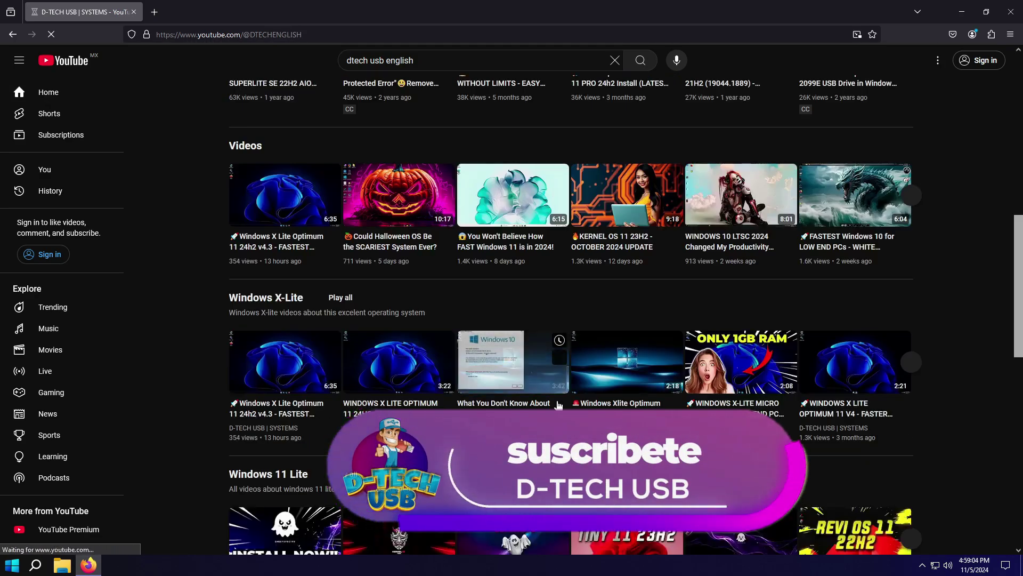
{"action": "scroll", "coordinate": [558, 405], "scroll_direction": "down", "scroll_amount": 6}
{"action": "scroll", "coordinate": [558, 405], "scroll_direction": "up", "scroll_amount": 15}
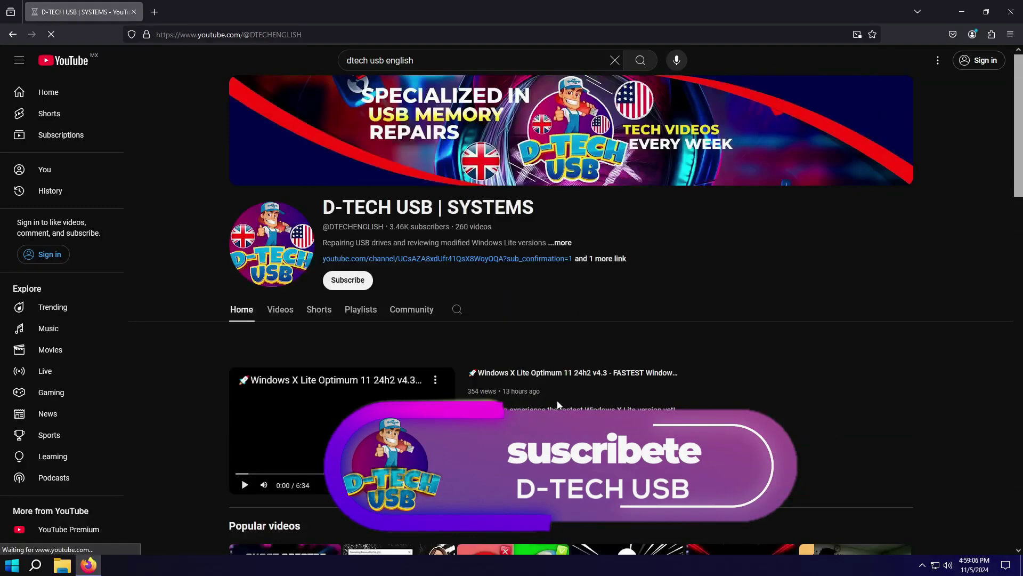
Search Google for "pexels" in a new tab, open the Spanish Pexels site and browse its stock photos.
{"action": "left_click", "coordinate": [154, 12]}
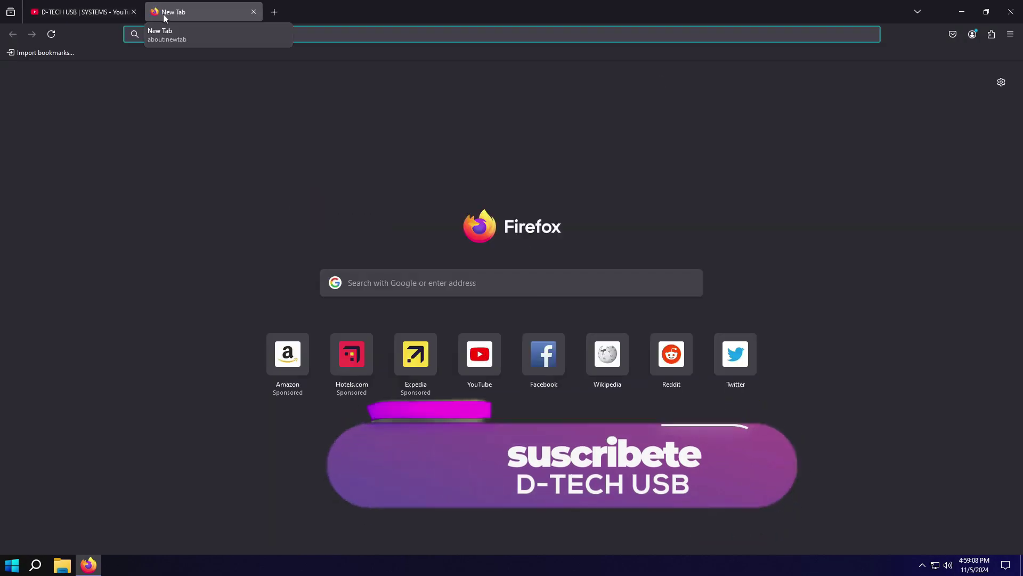
{"action": "type", "text": "pexels"}
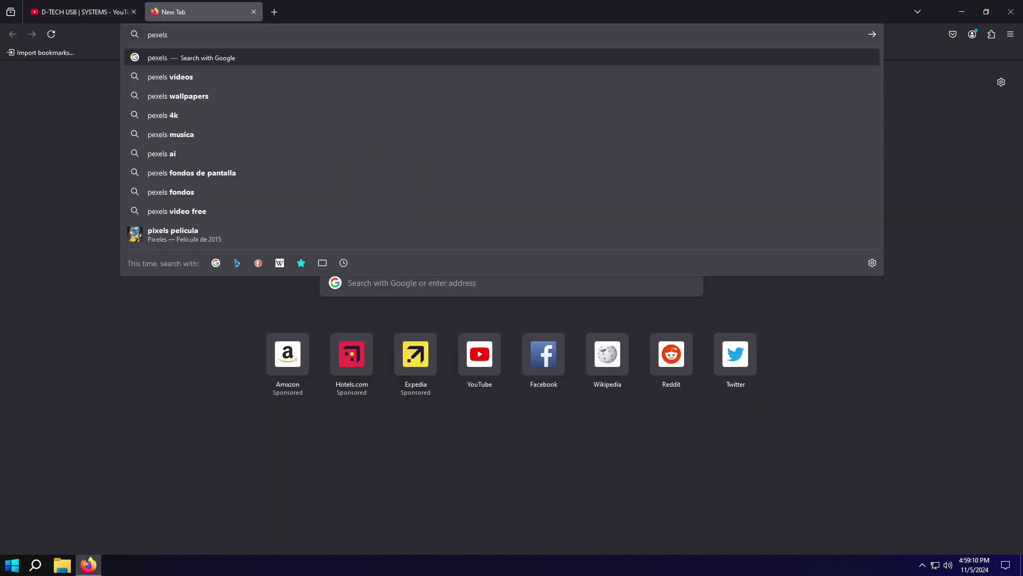
{"action": "key", "text": "Return"}
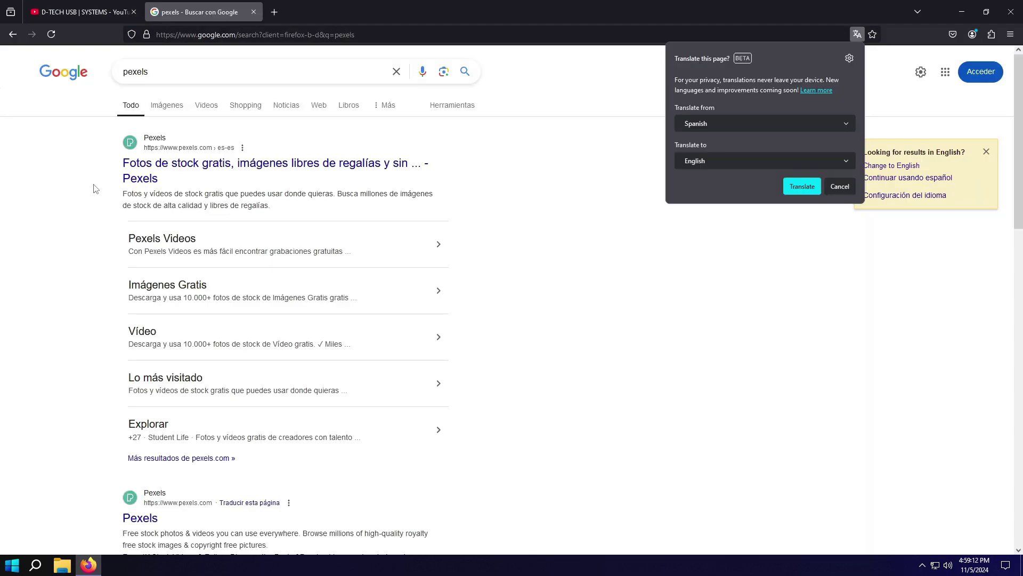
{"action": "left_click", "coordinate": [139, 180]}
{"action": "left_click", "coordinate": [267, 162]}
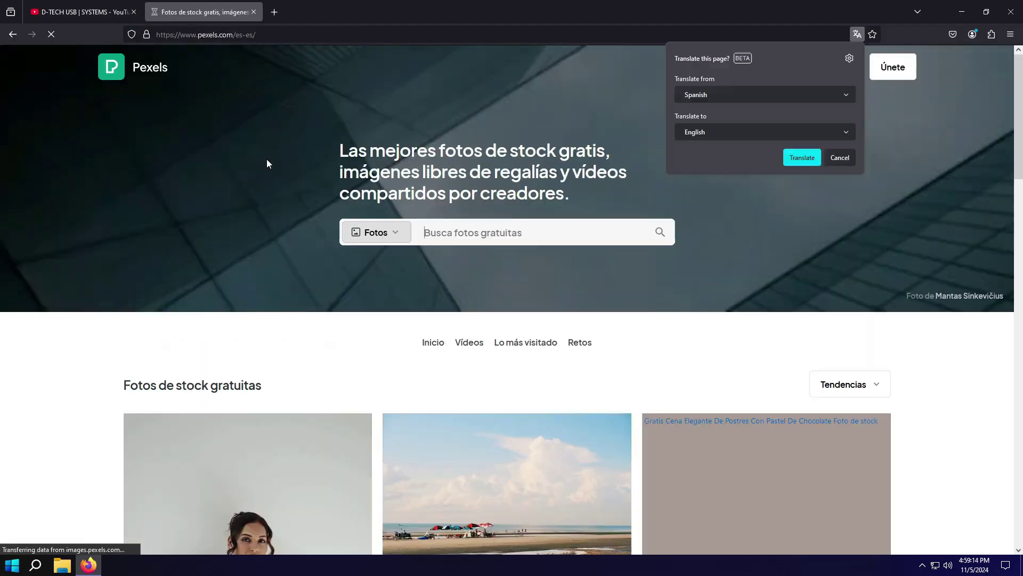
{"action": "scroll", "coordinate": [432, 218], "scroll_direction": "down", "scroll_amount": 20}
{"action": "scroll", "coordinate": [432, 219], "scroll_direction": "up", "scroll_amount": 10}
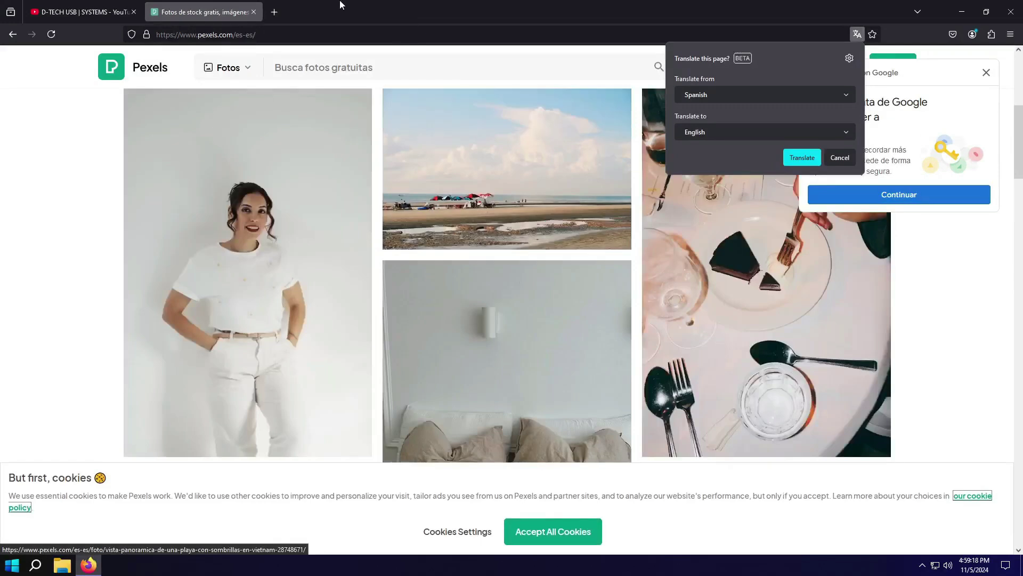
Search Google for "audionautix" in another new tab, open audionautix.com and look through its home page.
{"action": "left_click", "coordinate": [275, 11]}
{"action": "type", "text": "a"}
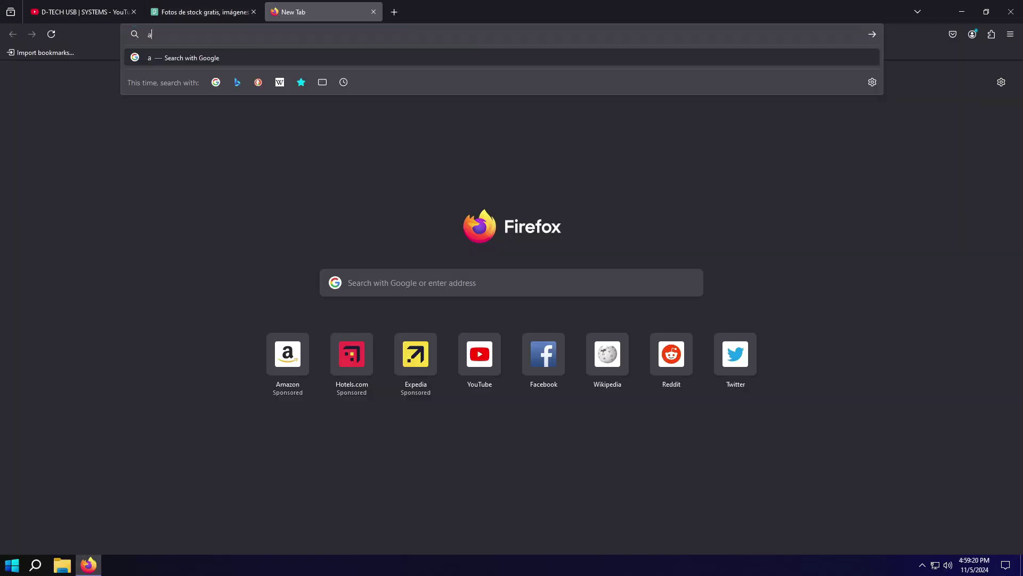
{"action": "type", "text": "udionautix"}
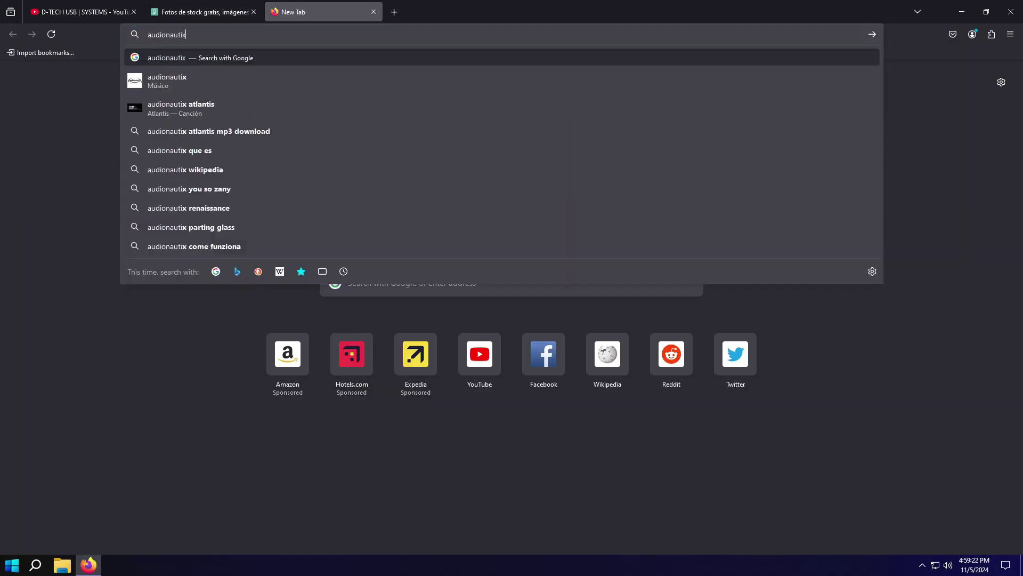
{"action": "left_click", "coordinate": [191, 55]}
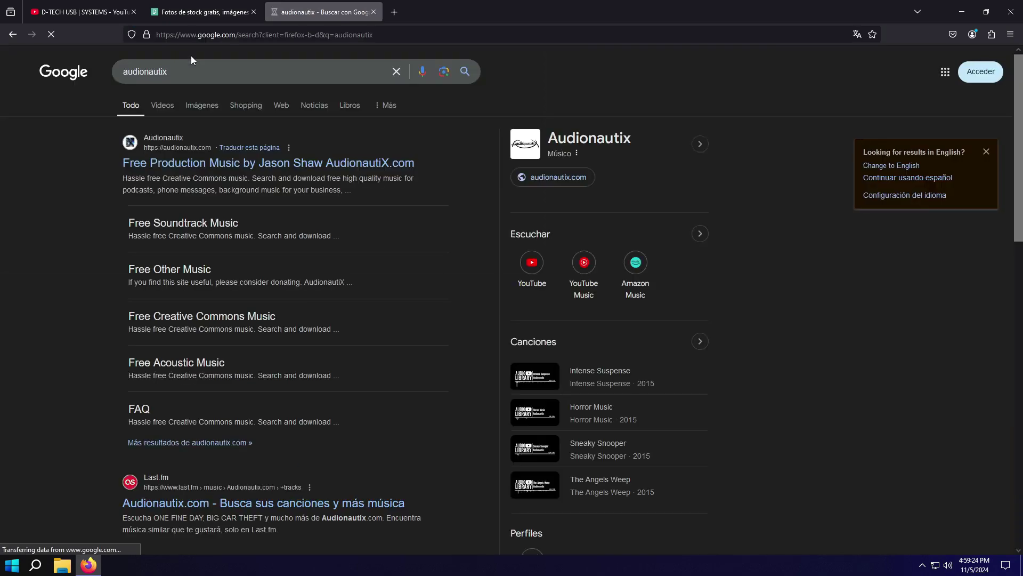
{"action": "left_click", "coordinate": [227, 165]}
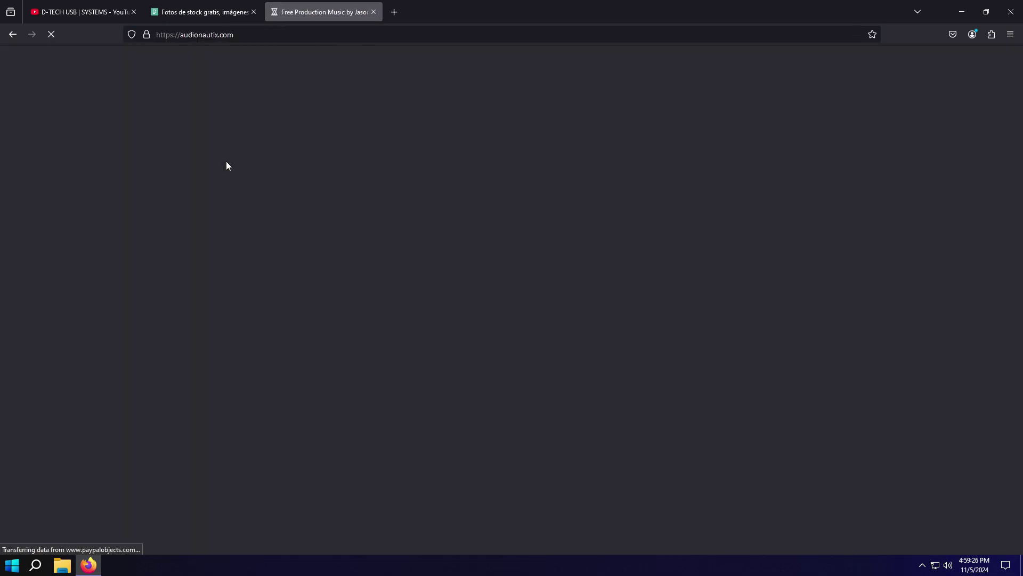
{"action": "scroll", "coordinate": [520, 231], "scroll_direction": "down", "scroll_amount": 6}
{"action": "scroll", "coordinate": [520, 231], "scroll_direction": "down", "scroll_amount": 5}
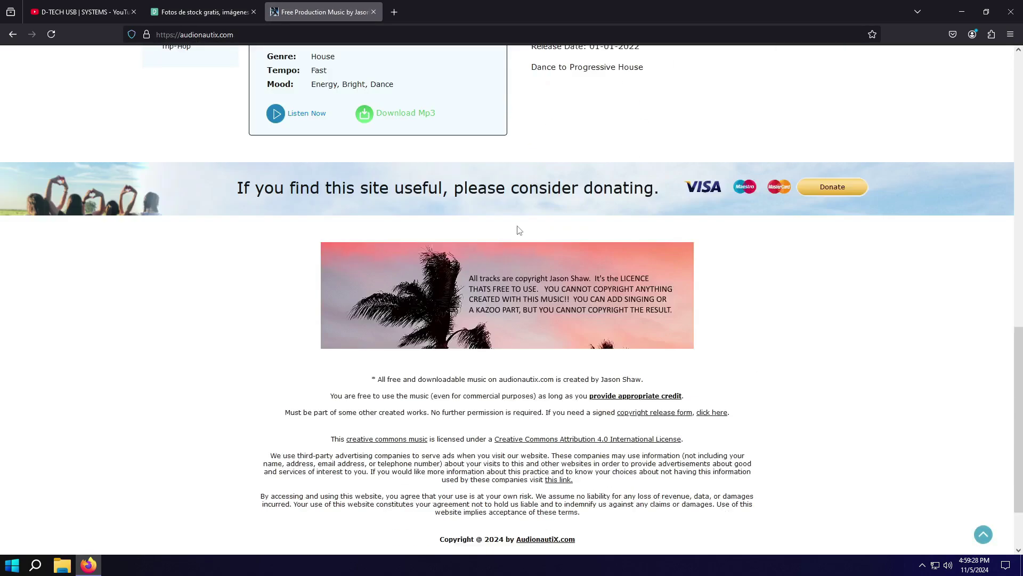
{"action": "scroll", "coordinate": [366, 168], "scroll_direction": "up", "scroll_amount": 10}
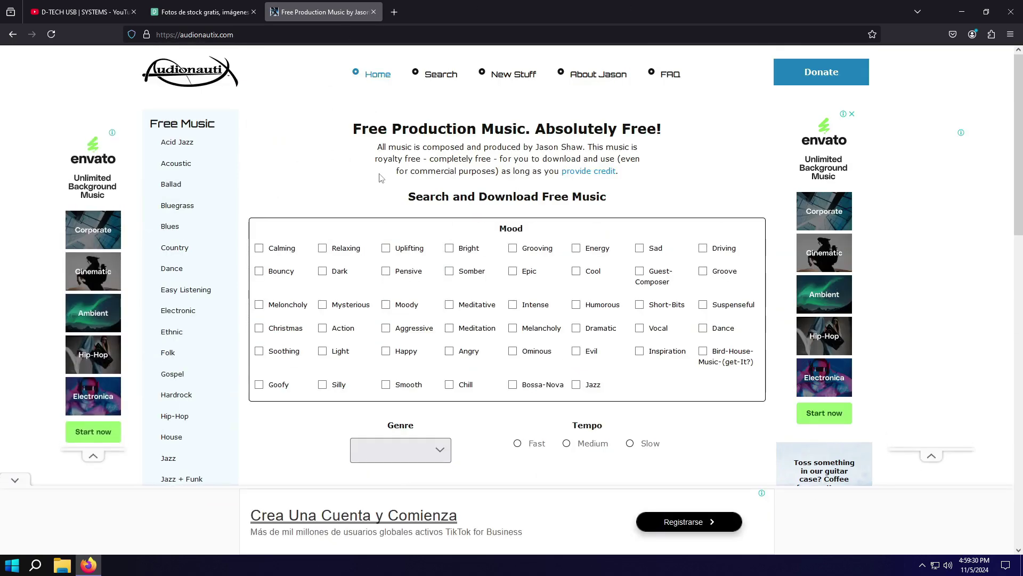
Minimize Firefox with its three tabs open, check CPU and memory performance in Task Manager and close it.
{"action": "left_click", "coordinate": [959, 14]}
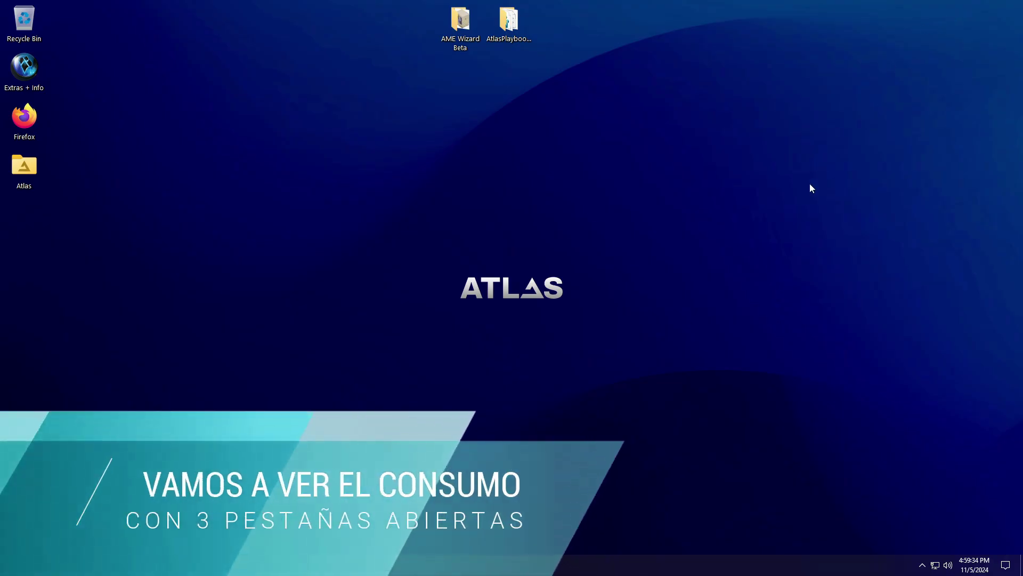
{"action": "right_click", "coordinate": [606, 564]}
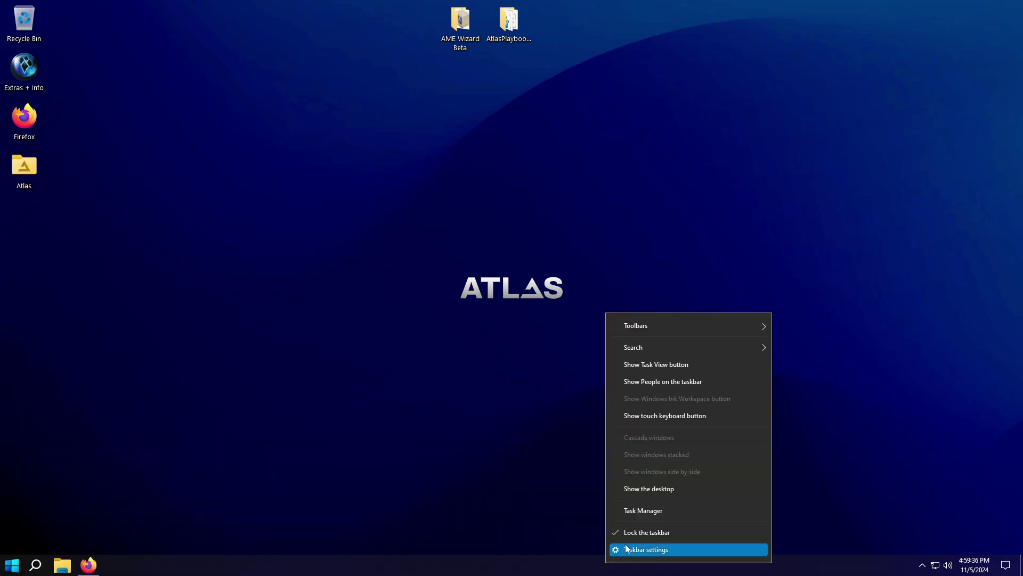
{"action": "left_click", "coordinate": [646, 512]}
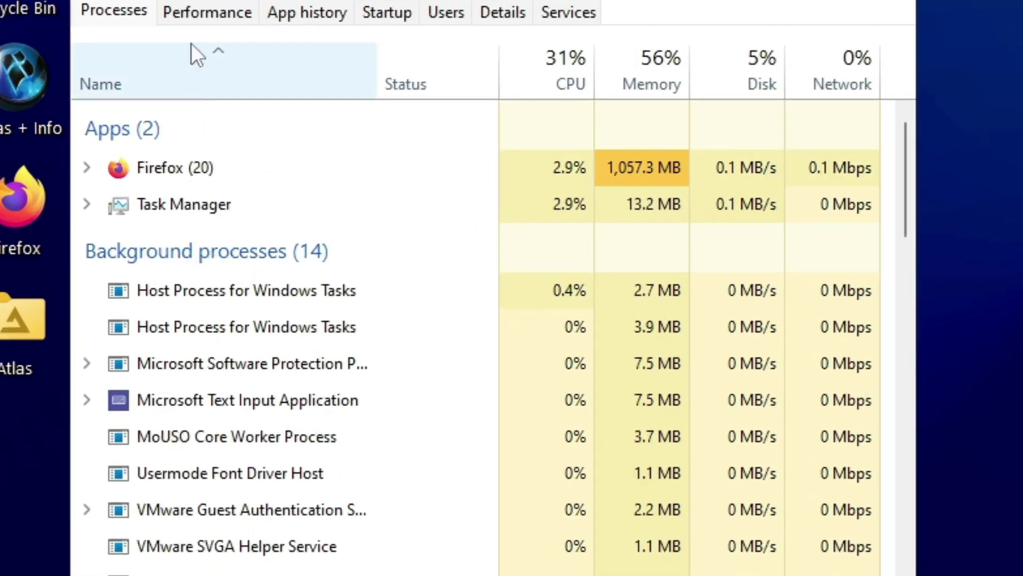
{"action": "left_click", "coordinate": [194, 12]}
{"action": "left_click", "coordinate": [197, 101]}
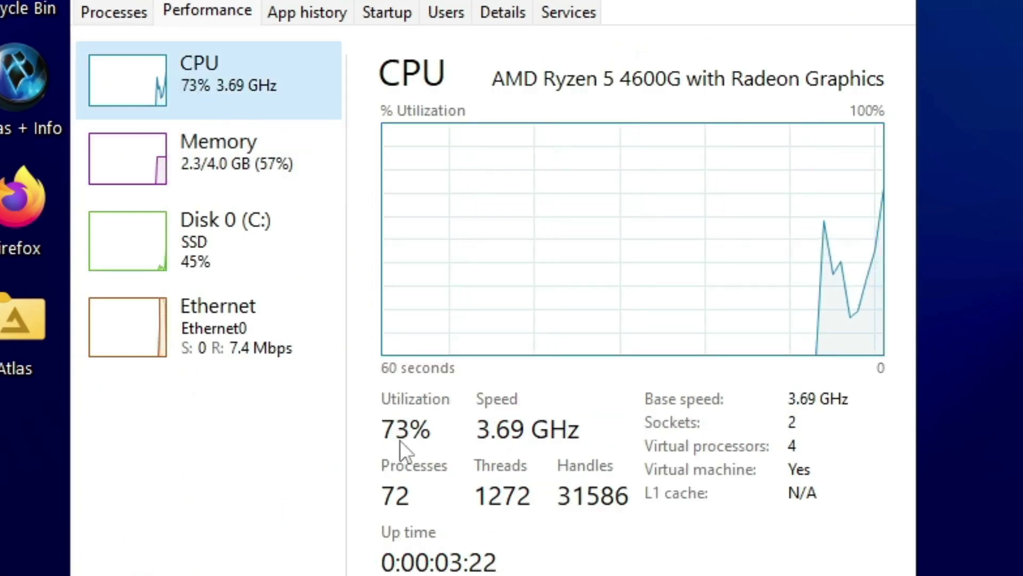
{"action": "left_click", "coordinate": [224, 143]}
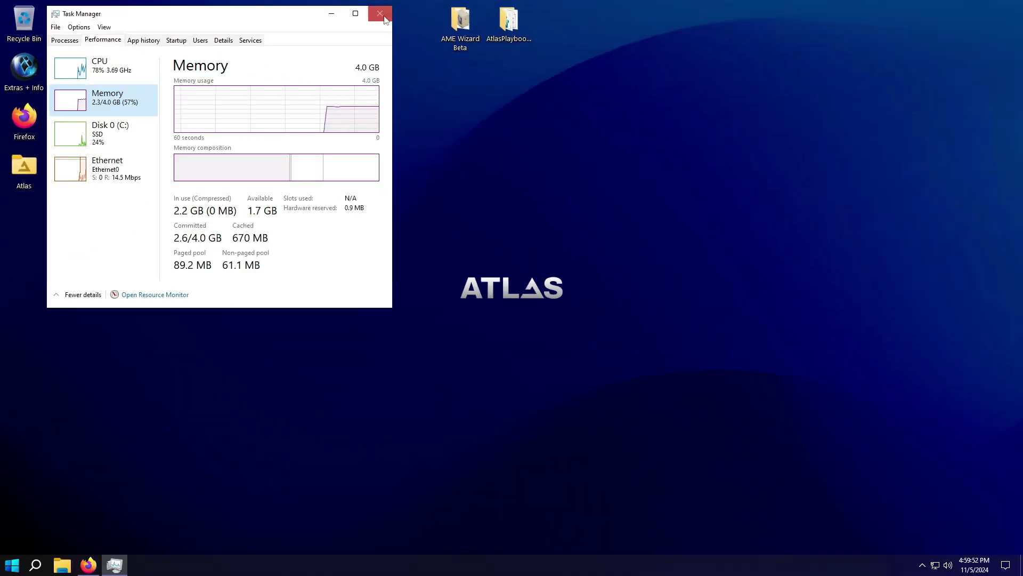
{"action": "left_click", "coordinate": [380, 13]}
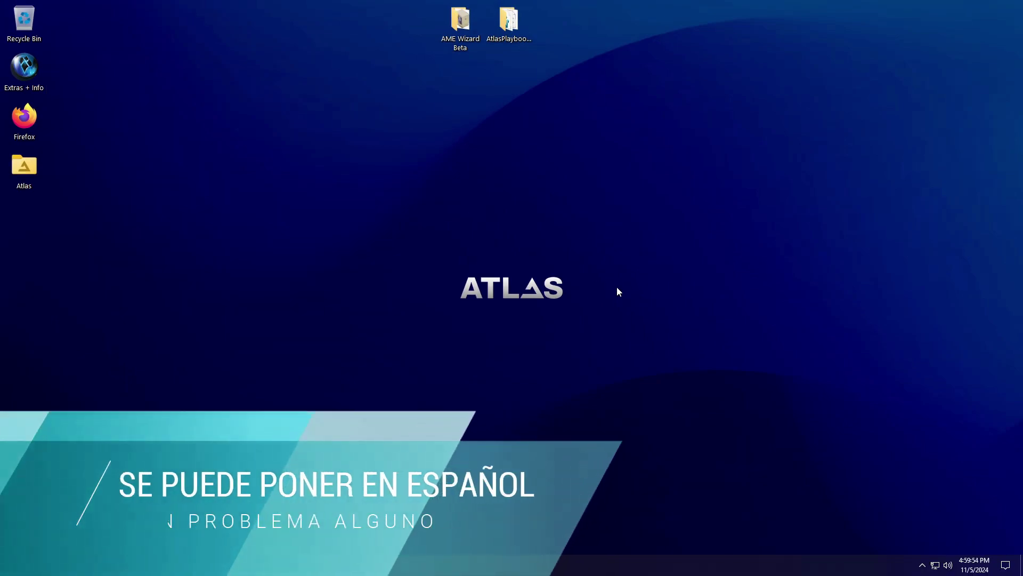